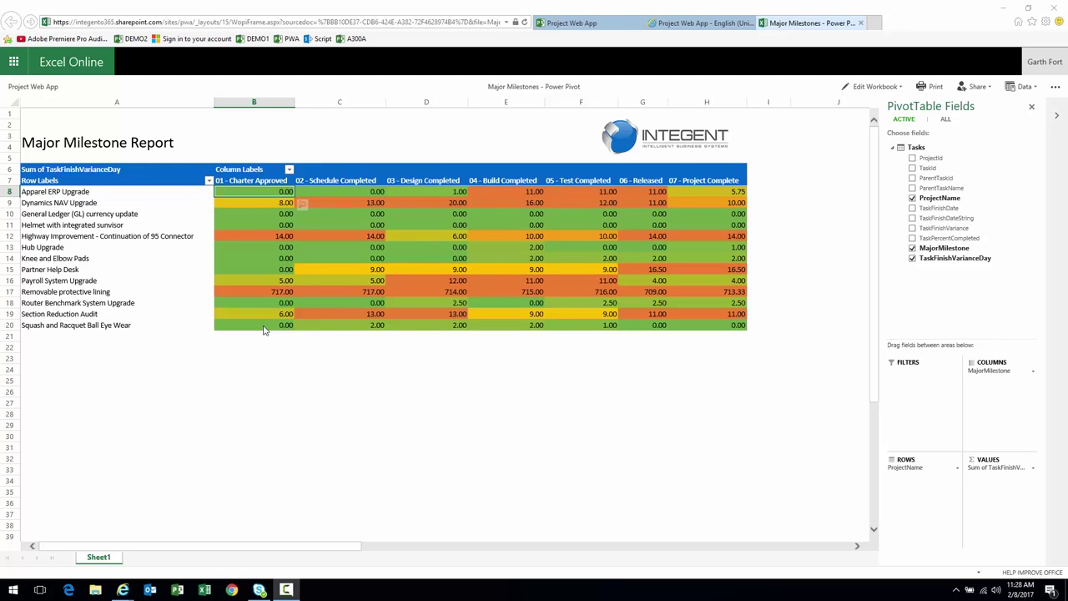
Switch to desktop Excel and create a new blank workbook
left_click_drag(80, 192, 97, 327)
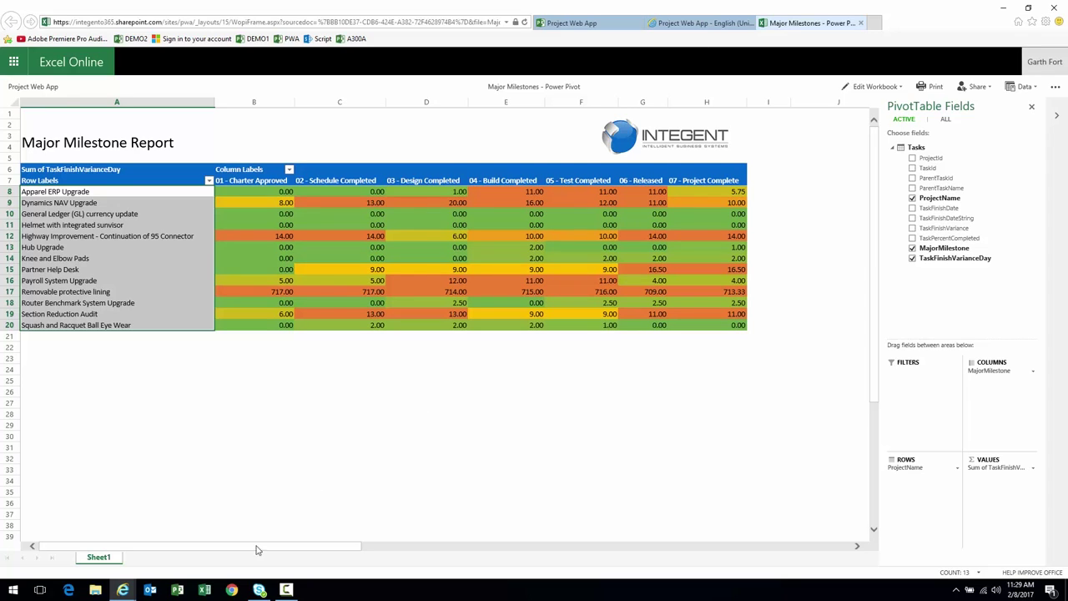
left_click(205, 589)
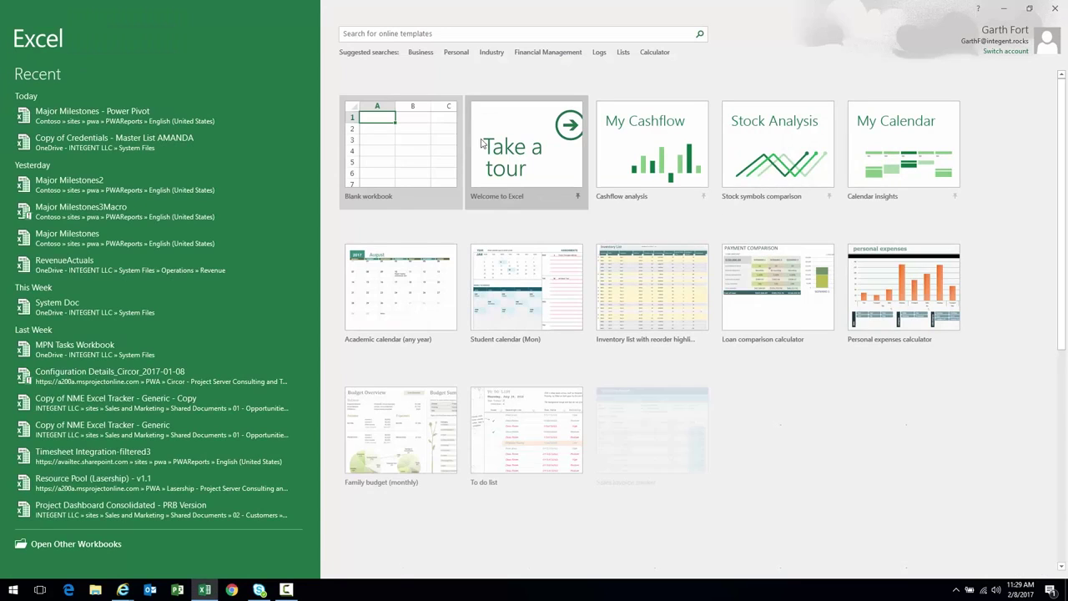
left_click(438, 139)
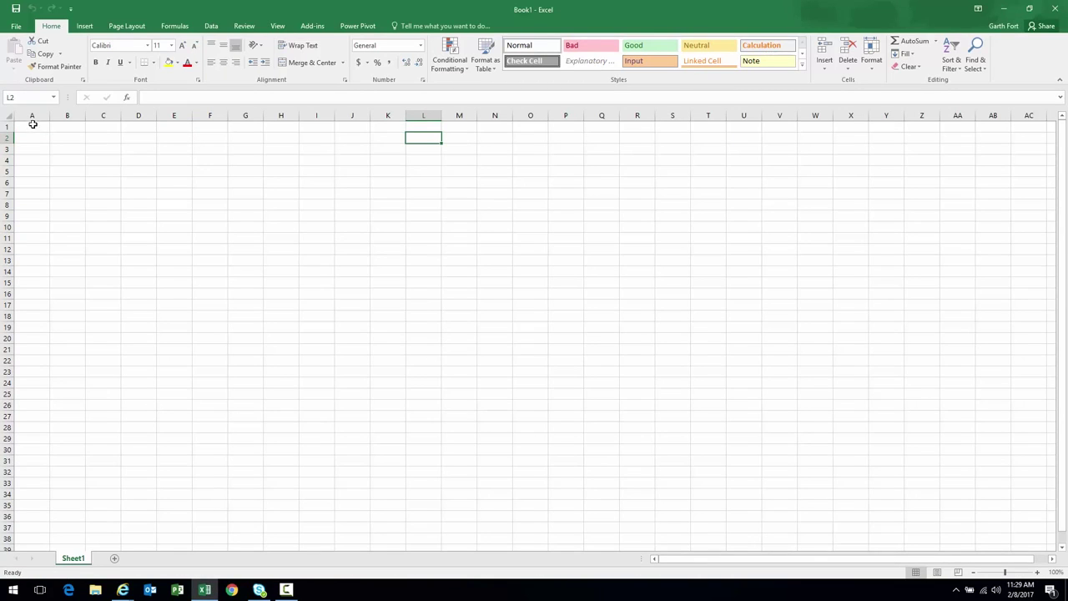
left_click(123, 589)
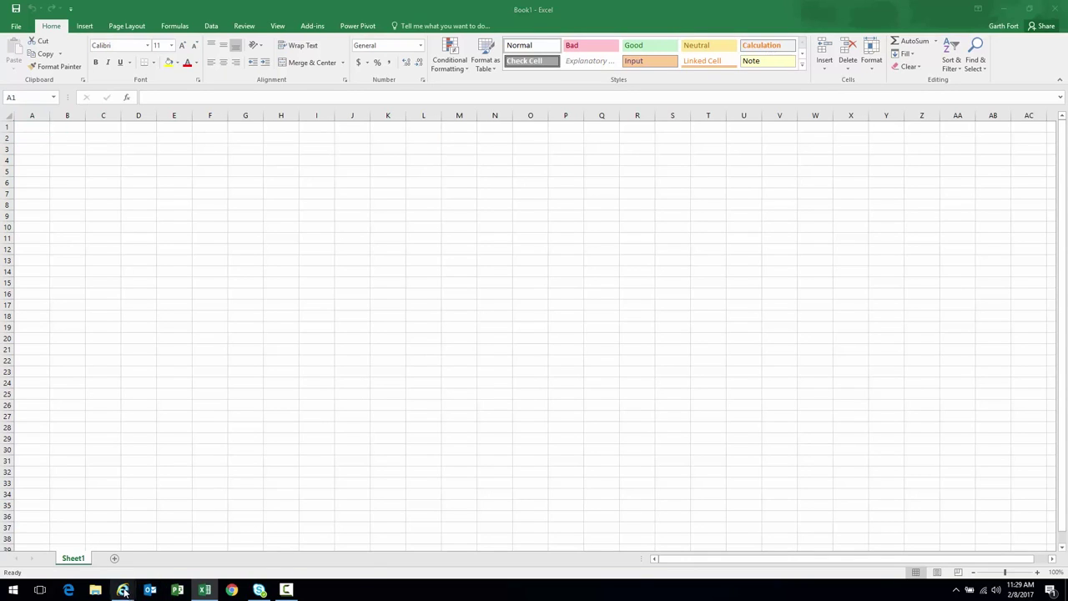
left_click(83, 538)
left_click(172, 21)
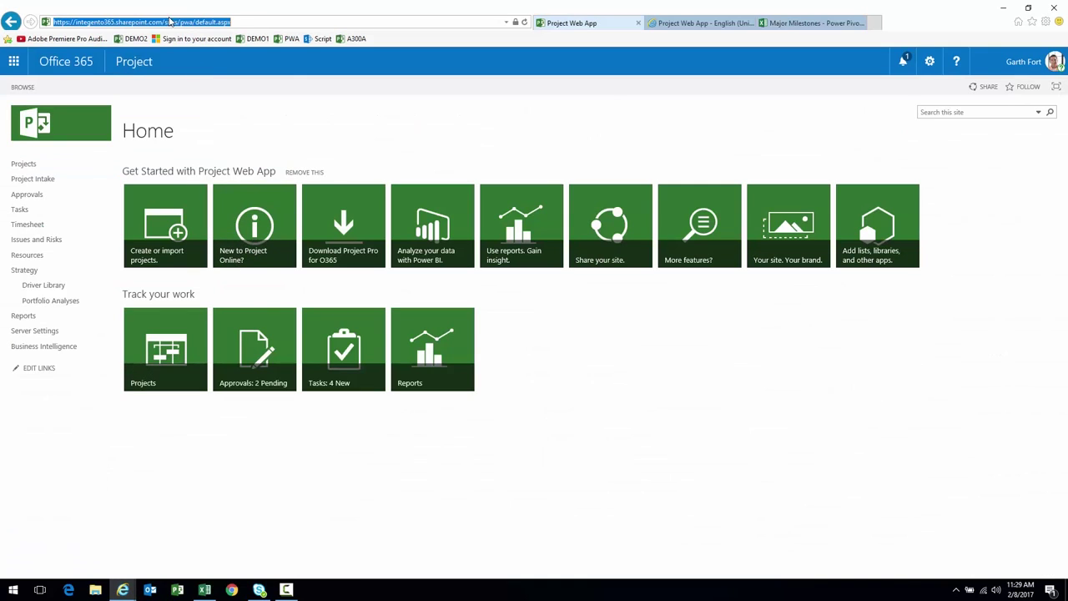
left_click_drag(195, 21, 53, 16)
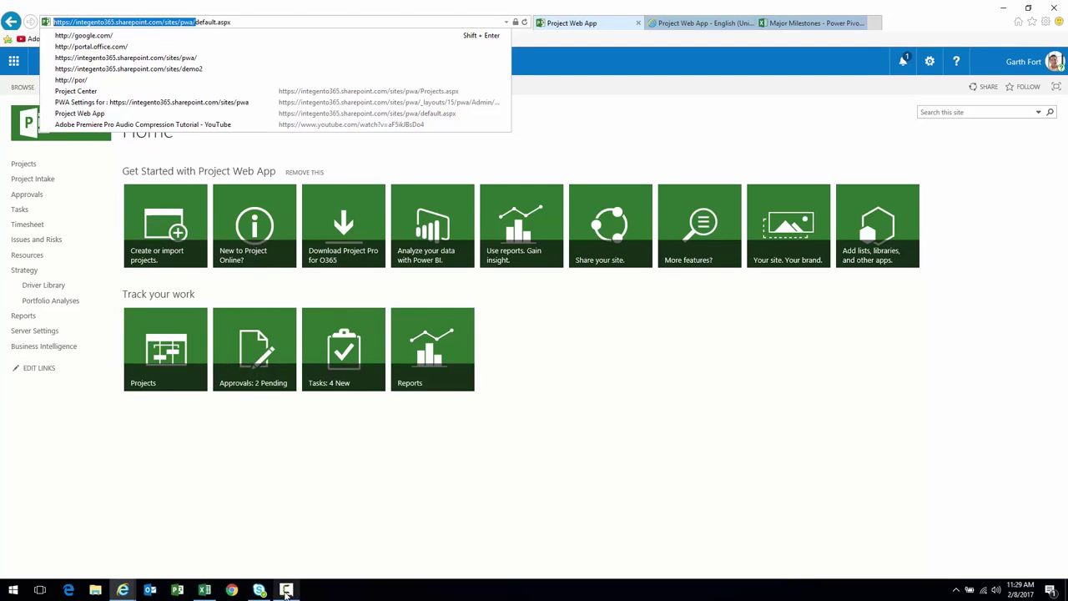
left_click(204, 590)
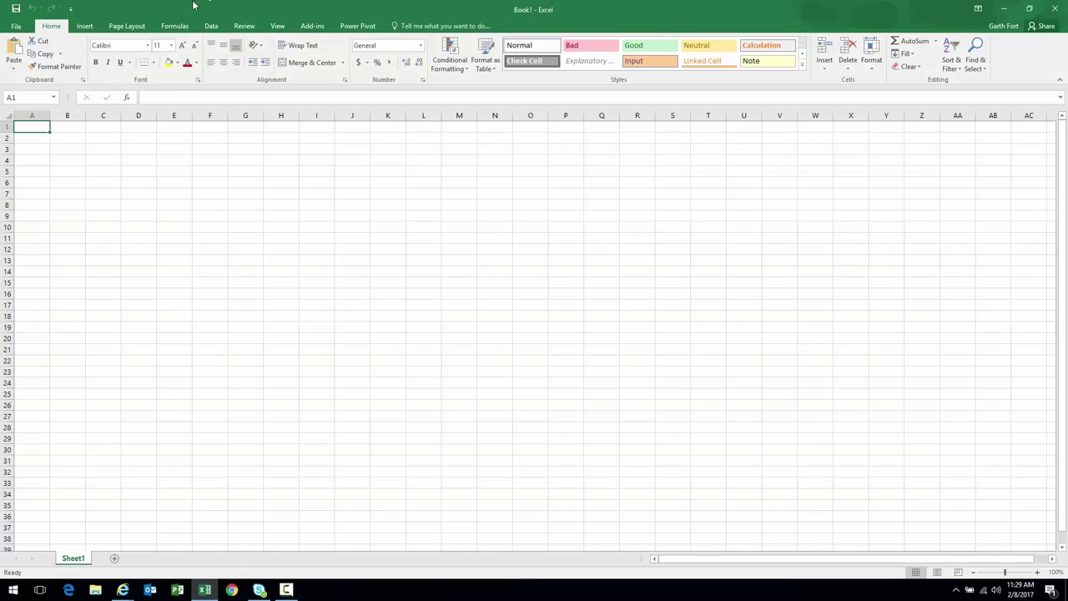
left_click(215, 25)
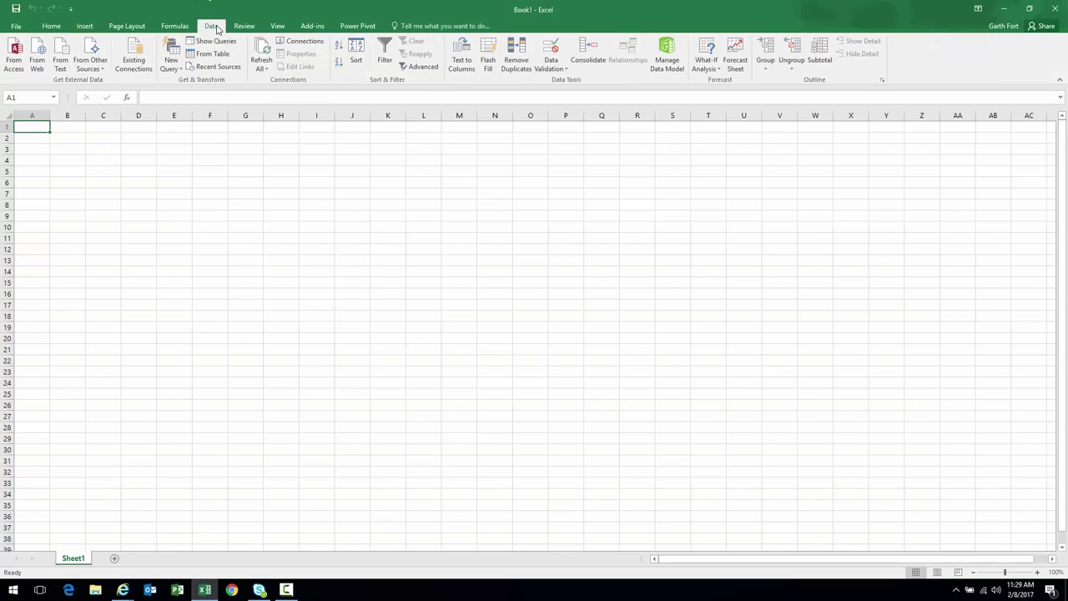
left_click(301, 41)
left_click(610, 310)
left_click(90, 63)
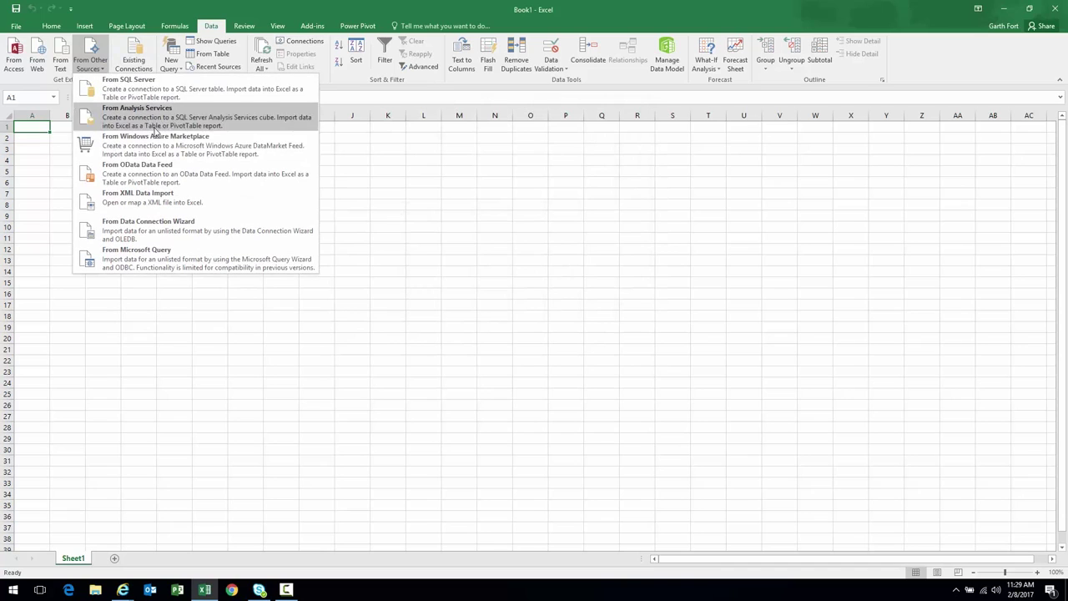
left_click(147, 181)
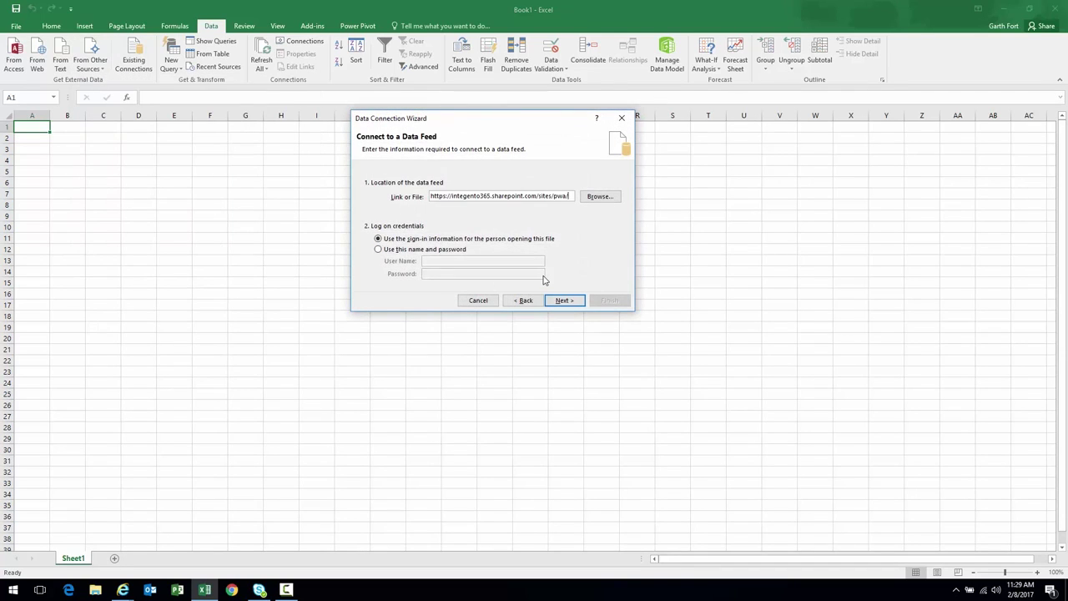
type("_api")
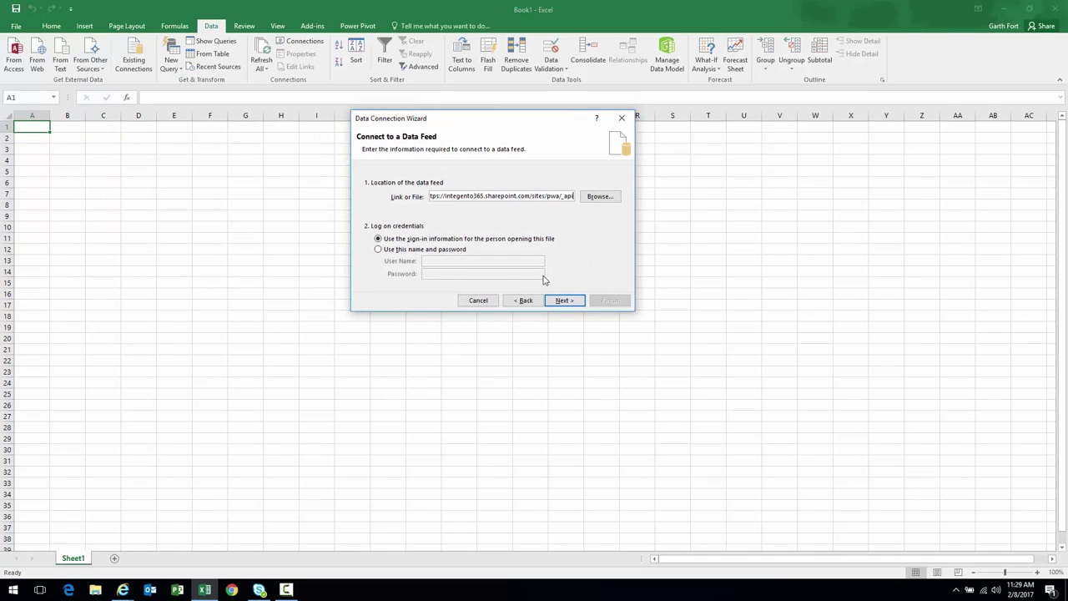
type("/Proje")
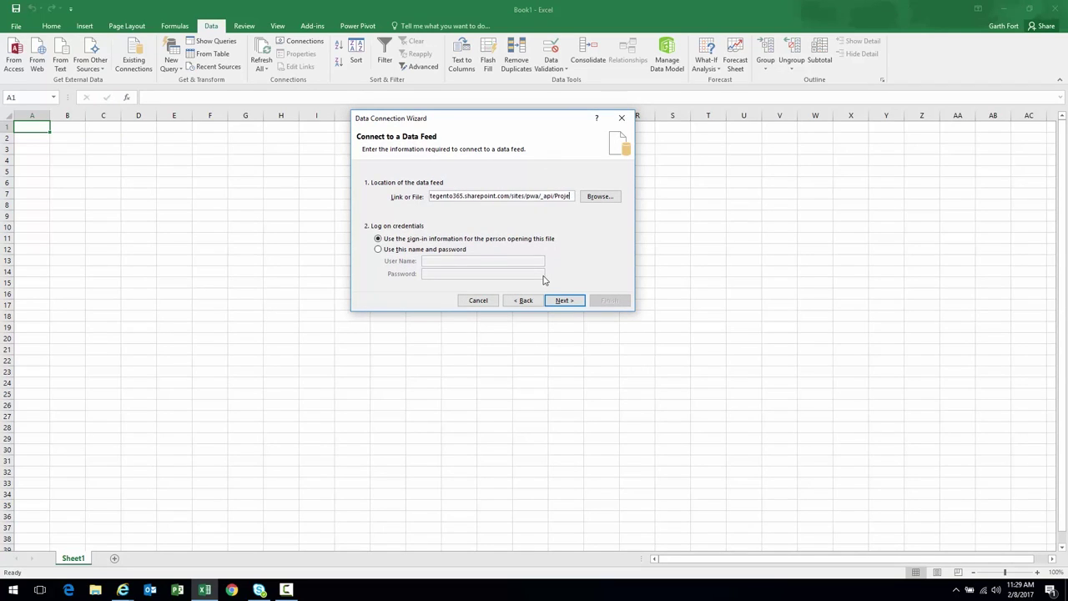
type("ctdata/Tasks")
left_click(565, 302)
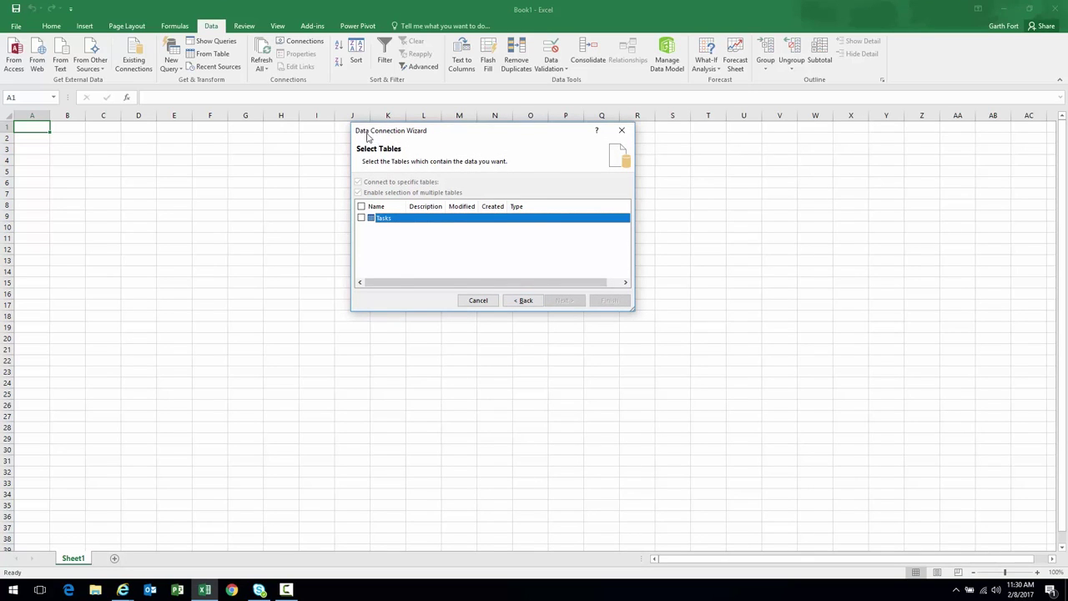
Select the Tasks table from the feed and save the data connection file under its default name, replacing the existing one
left_click(361, 217)
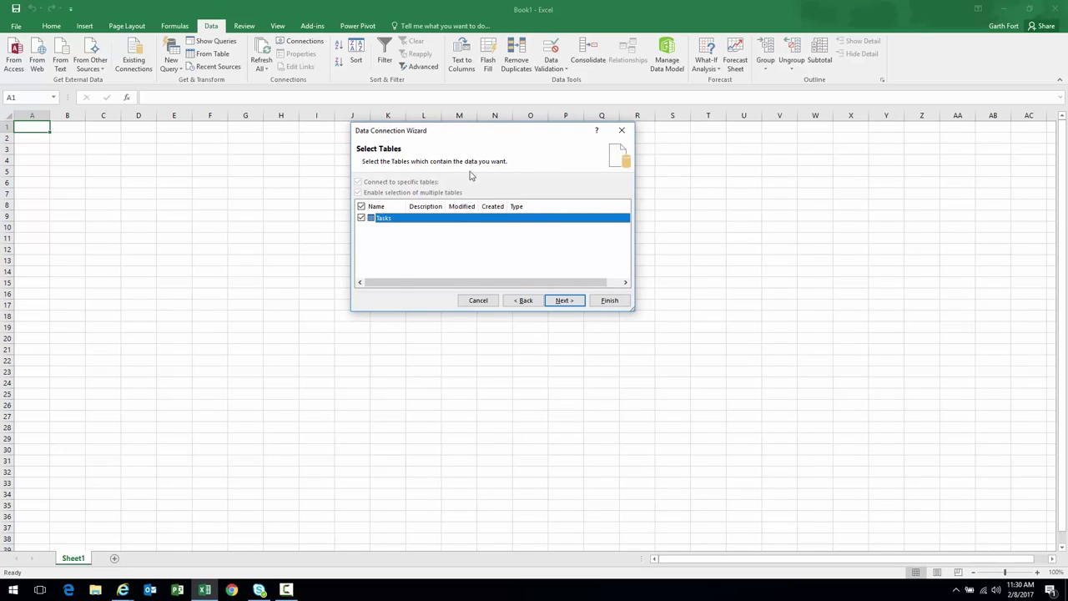
left_click(564, 301)
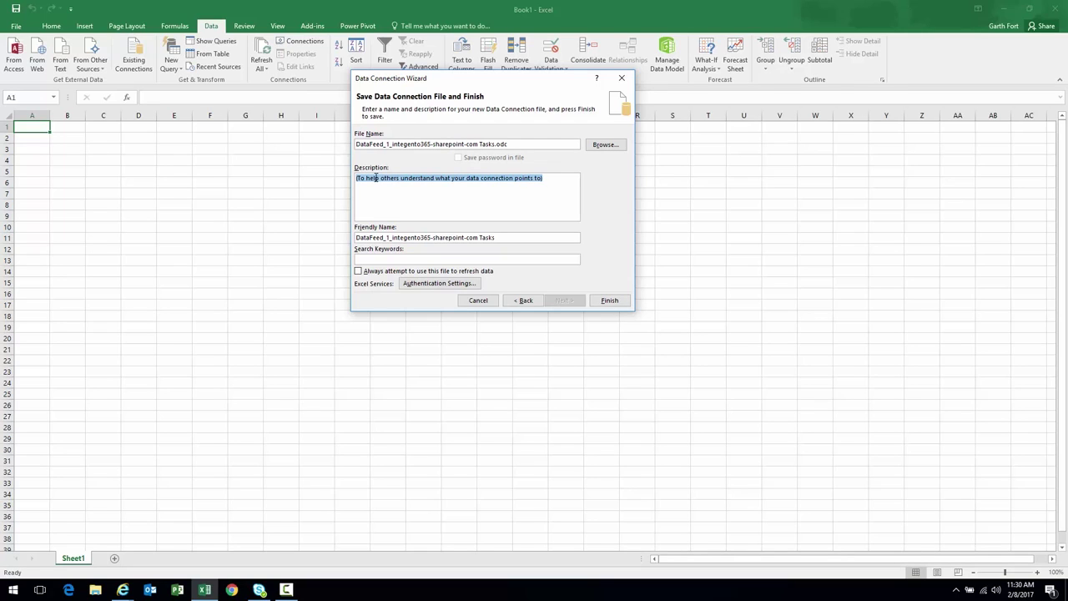
left_click(609, 300)
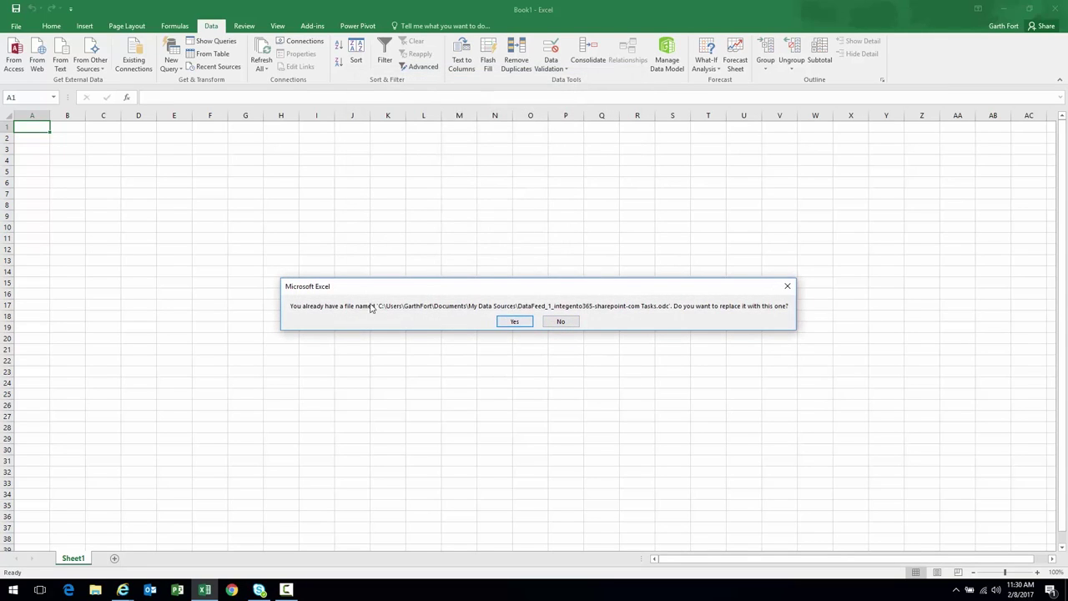
left_click(514, 322)
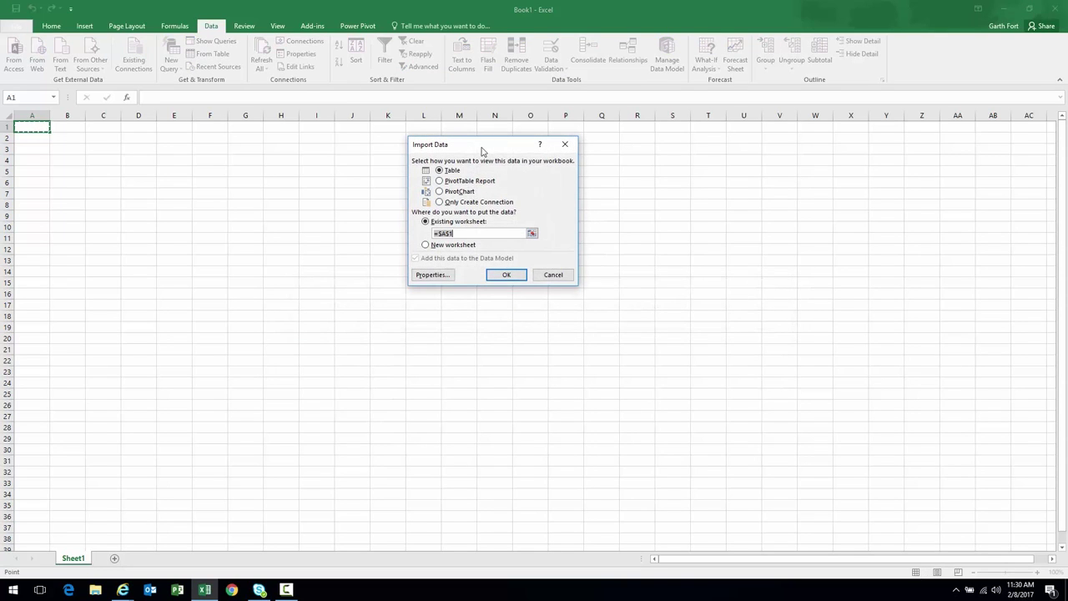
Import the feed data as a table into the existing worksheet starting at cell A1
left_click_drag(482, 150, 465, 161)
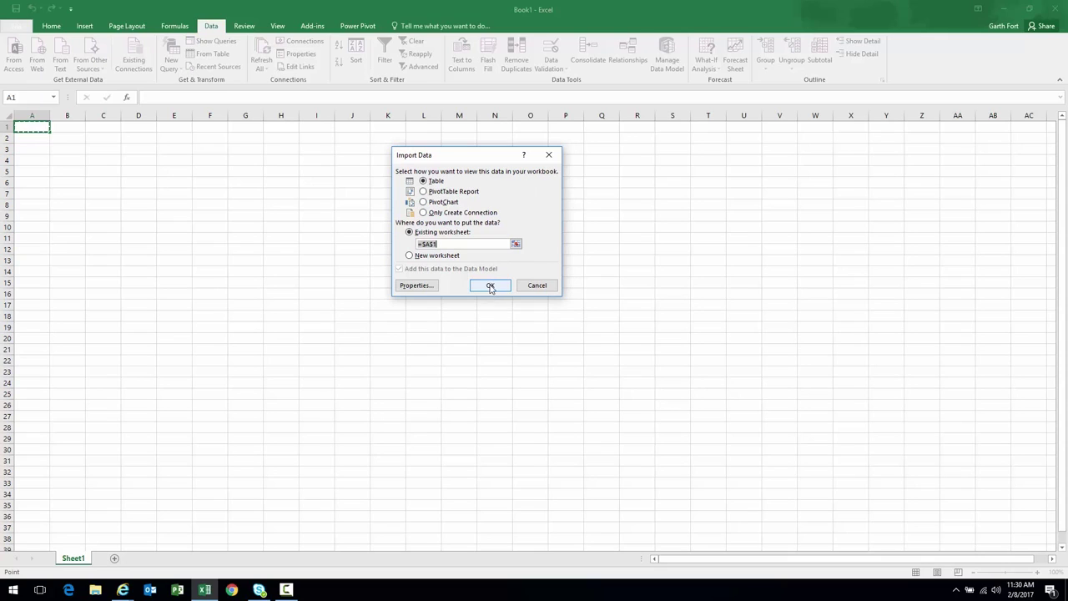
left_click(491, 285)
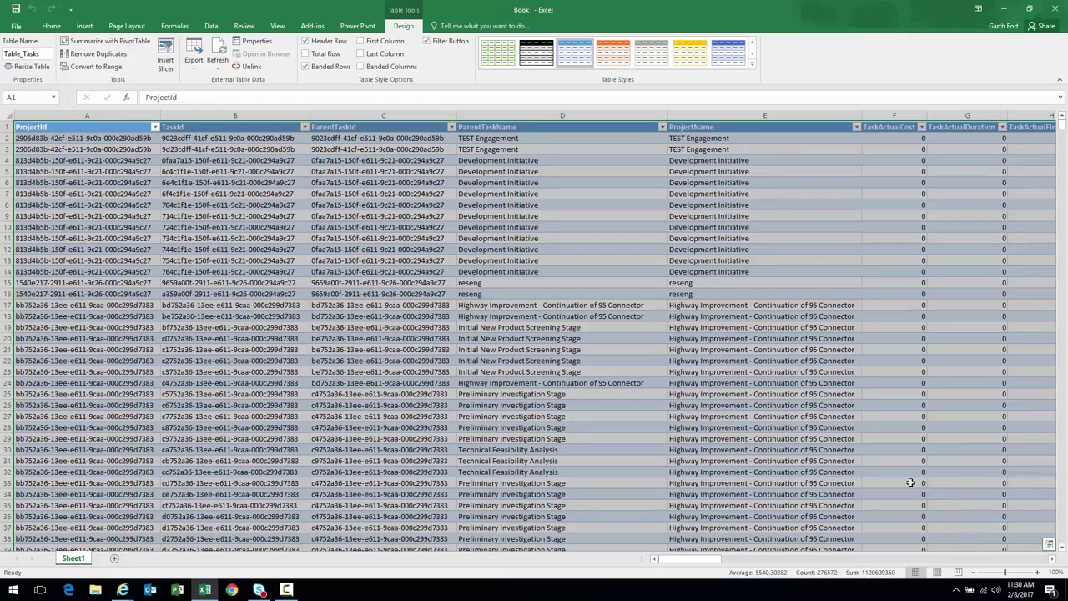
left_click(382, 217)
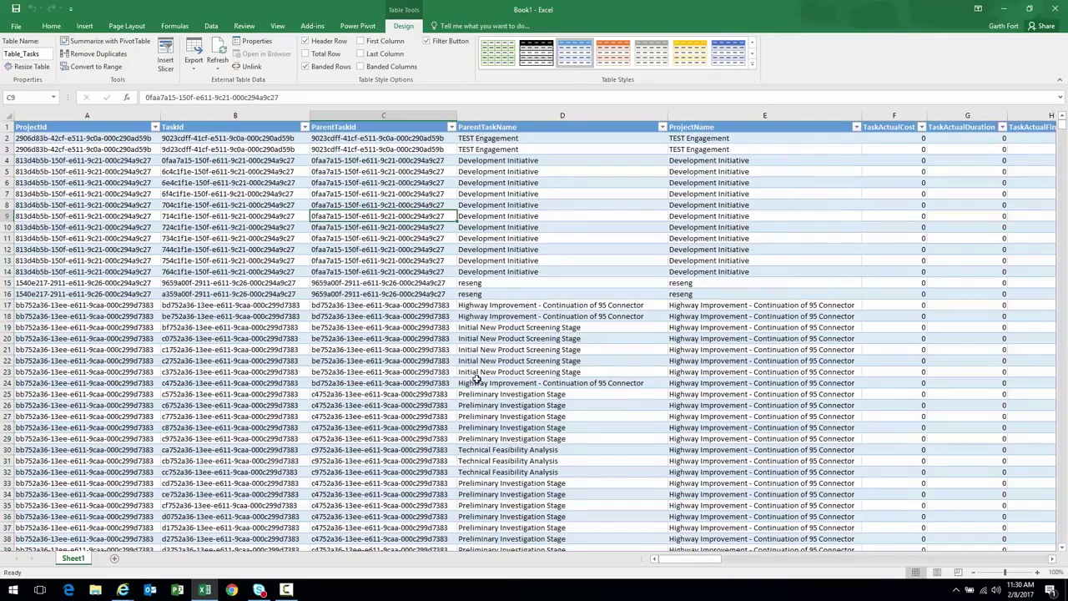
Examine the MajorMilestone column at the far end of the imported Tasks table for blank and filled entries
scroll(475, 379, "down", 12)
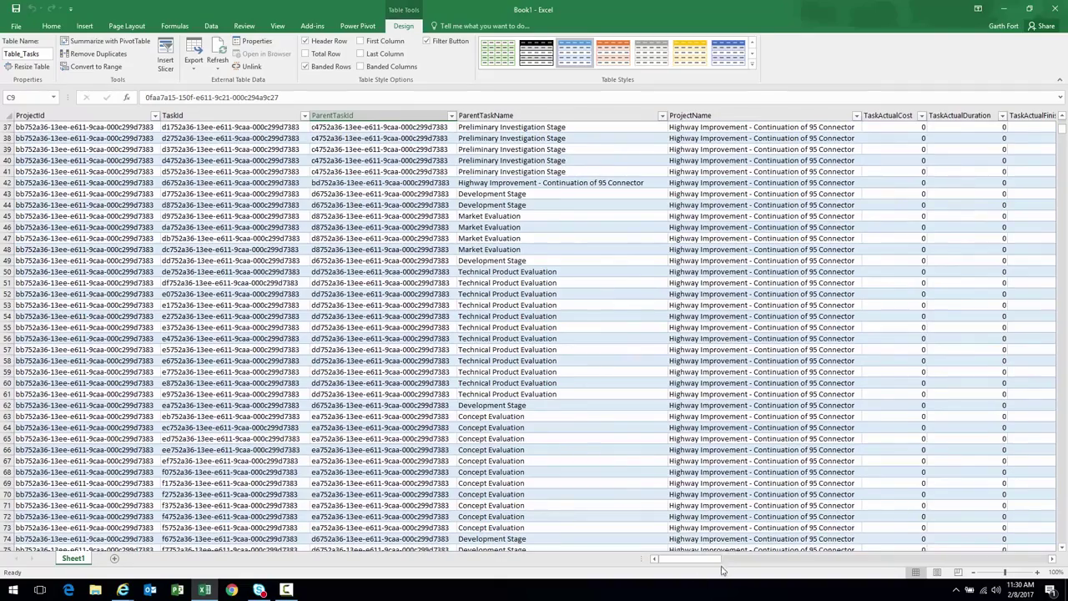
left_click_drag(722, 568, 1024, 569)
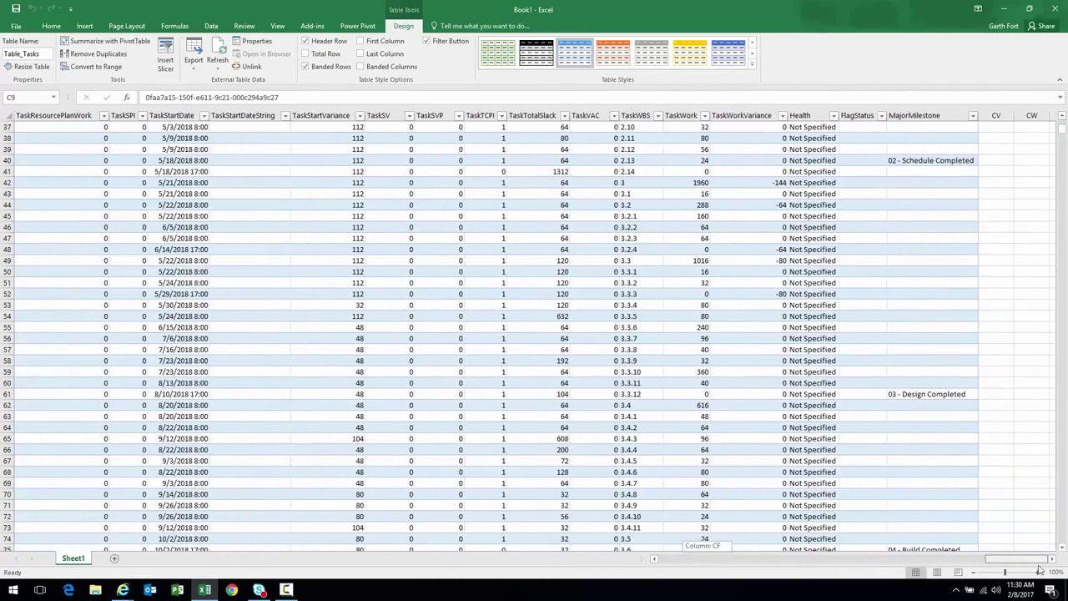
left_click_drag(916, 130, 893, 463)
left_click_drag(920, 131, 915, 384)
scroll(904, 382, "up", 4)
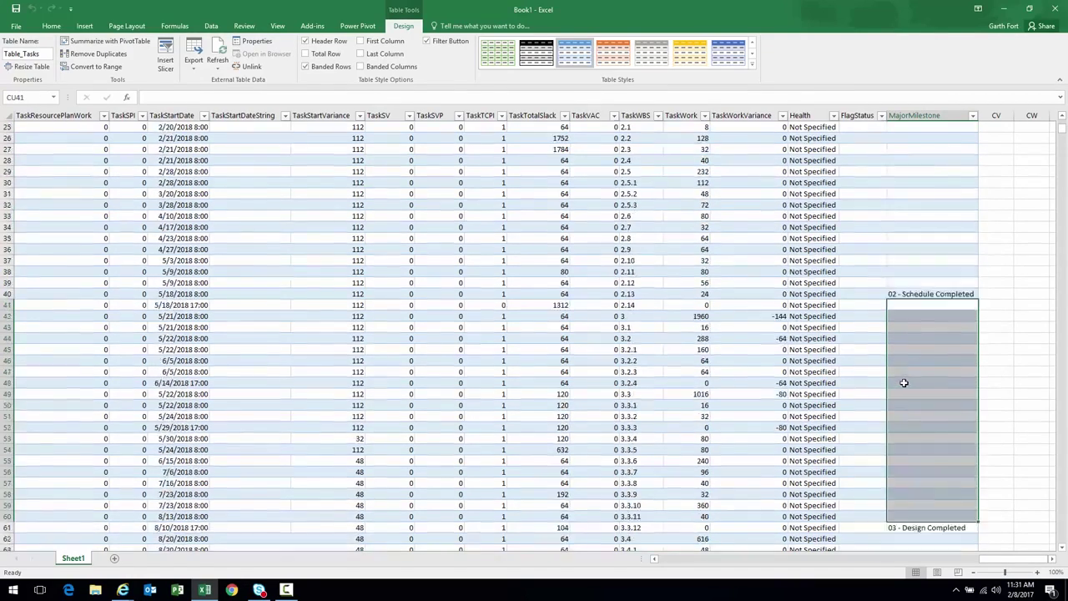
scroll(904, 382, "up", 7)
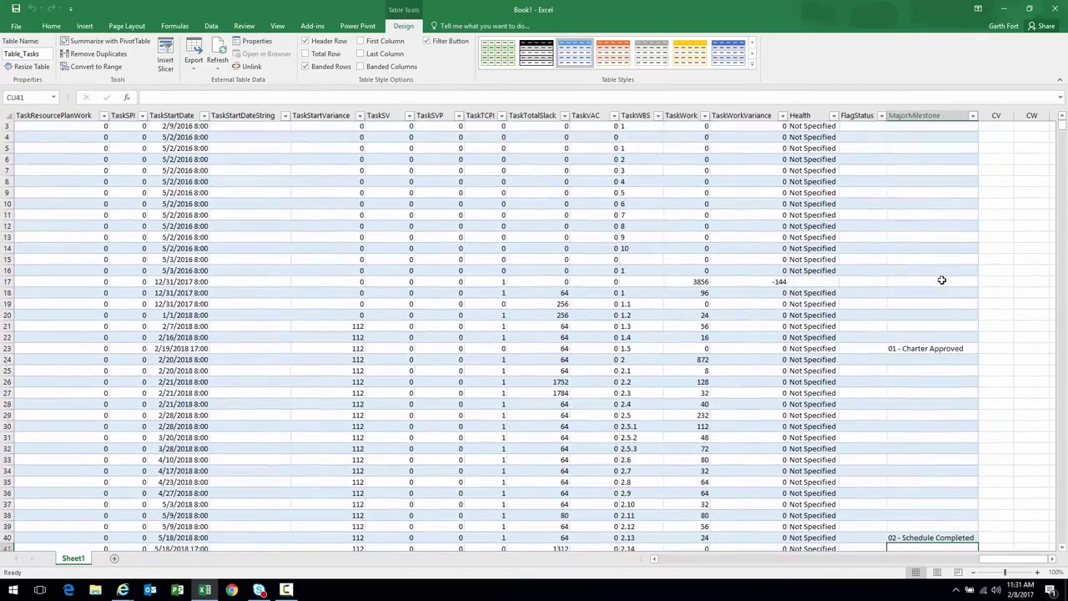
scroll(933, 242, "up", 1)
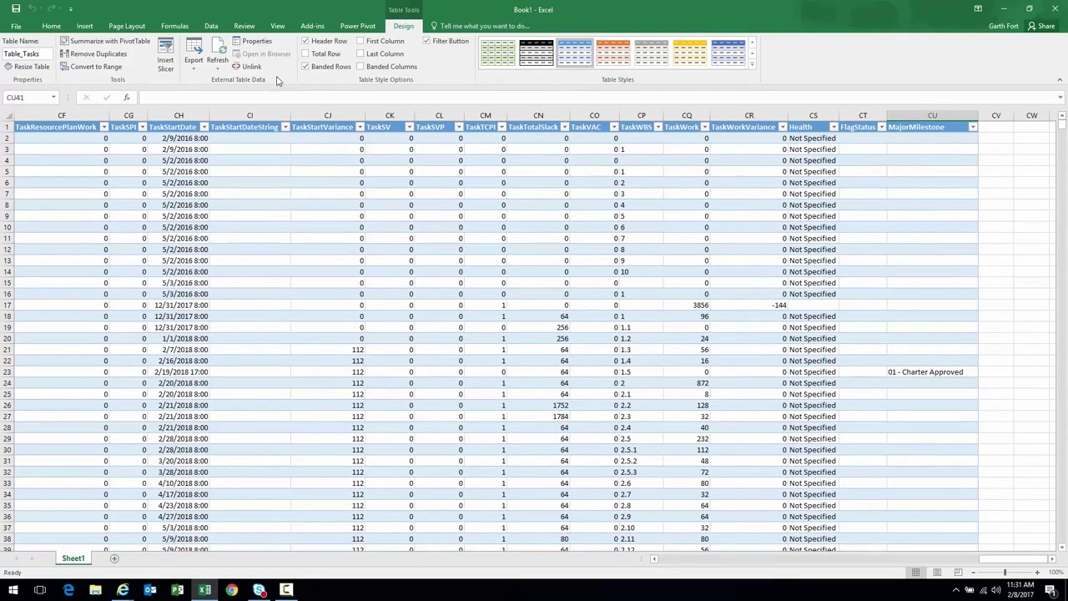
Append ?$filter=MajorMilestone ne null to the base URL in the Tasks feed's connection string and accept dropping the external file link
left_click(210, 26)
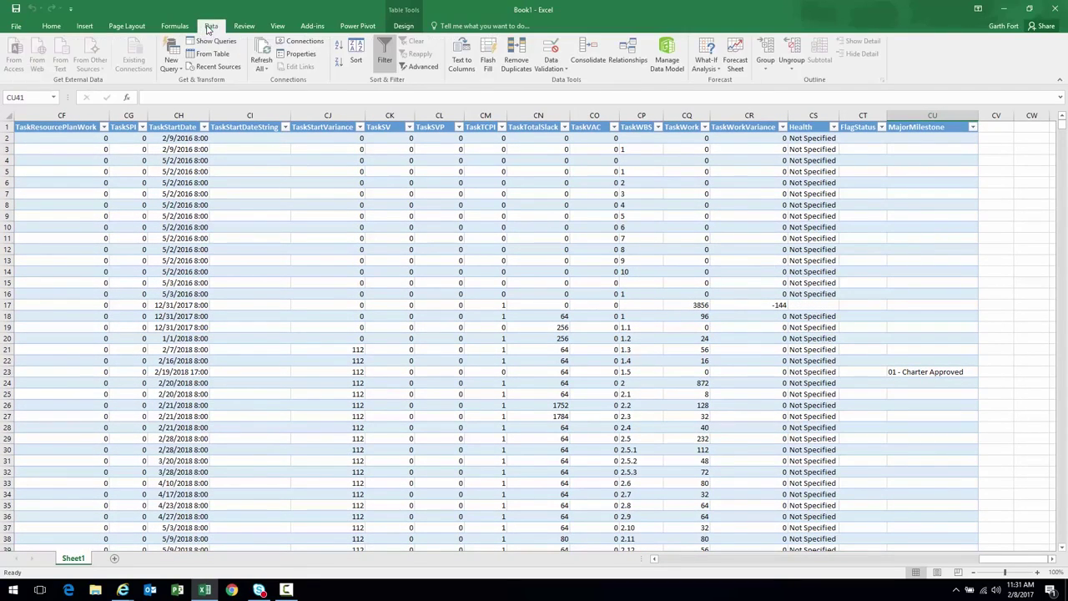
left_click(302, 42)
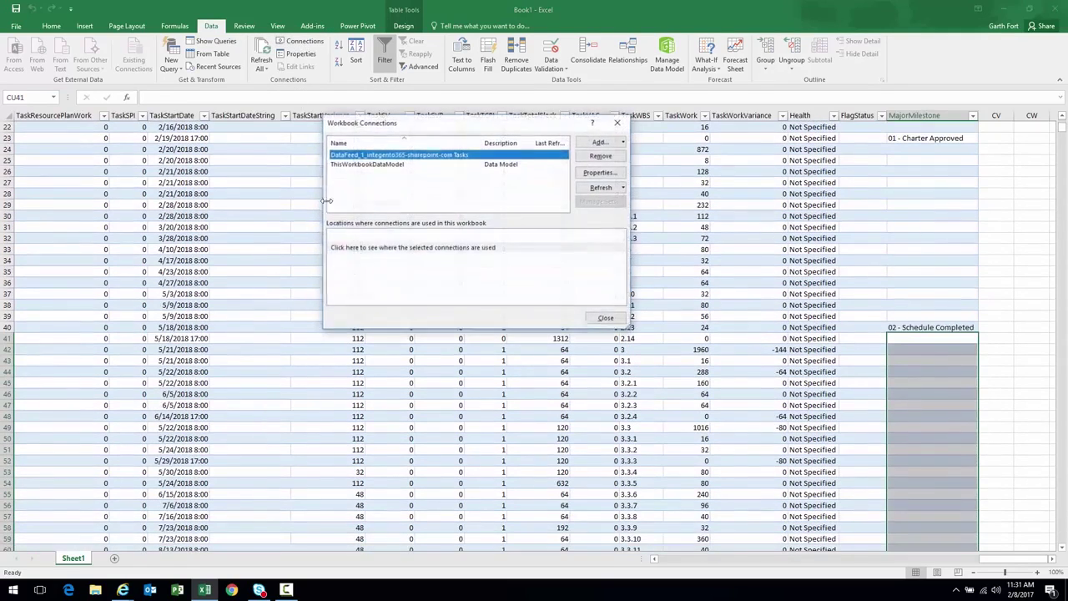
left_click_drag(485, 127, 456, 162)
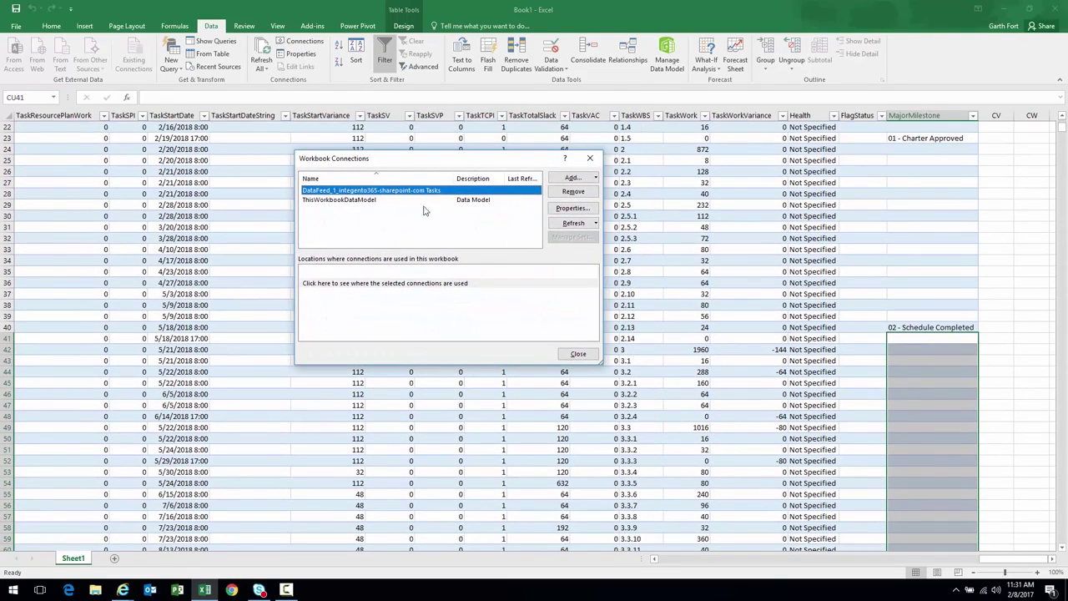
left_click(570, 209)
left_click_drag(480, 90, 400, 104)
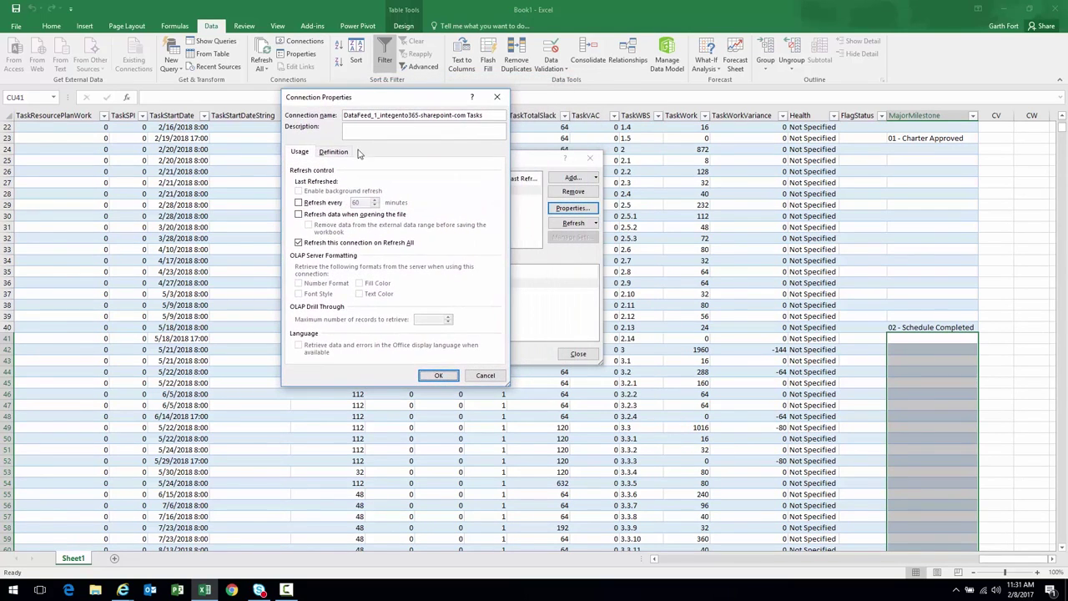
left_click(335, 152)
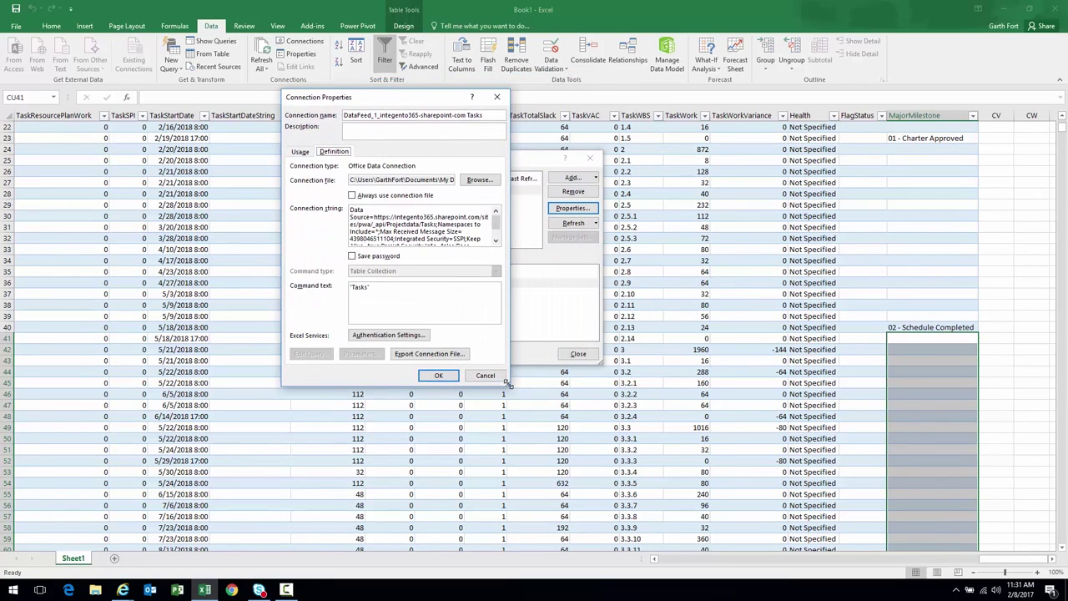
left_click_drag(505, 384, 787, 415)
left_click(426, 225)
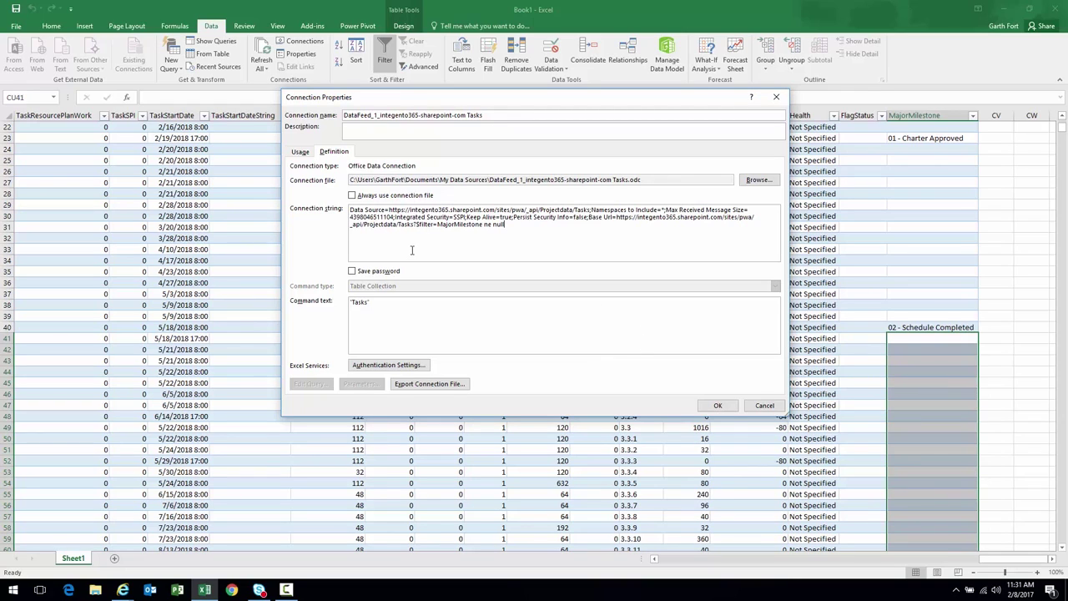
left_click_drag(412, 225, 509, 225)
left_click(719, 406)
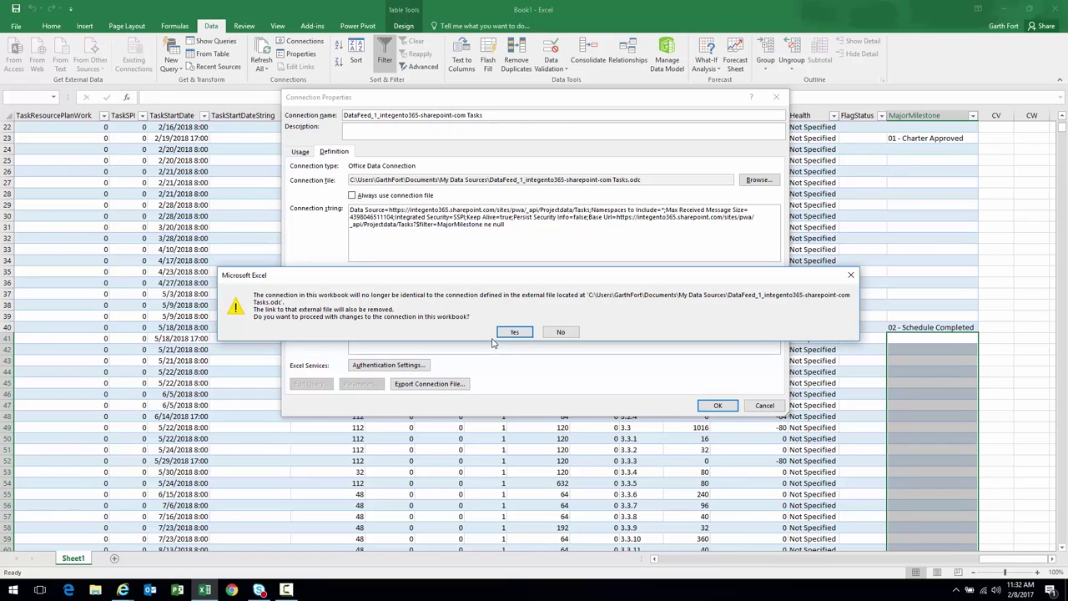
left_click(514, 332)
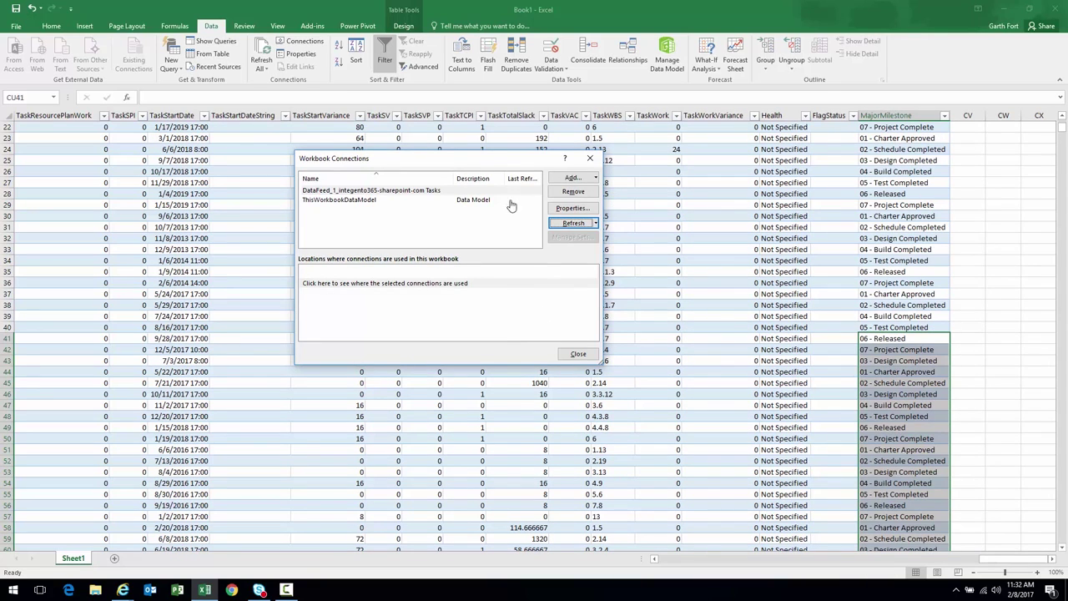
left_click(578, 354)
Review the MajorMilestone column of the filtered Tasks table for remaining blank entries
left_click_drag(897, 138, 897, 405)
left_click_drag(892, 484, 911, 208)
left_click_drag(893, 128, 887, 342)
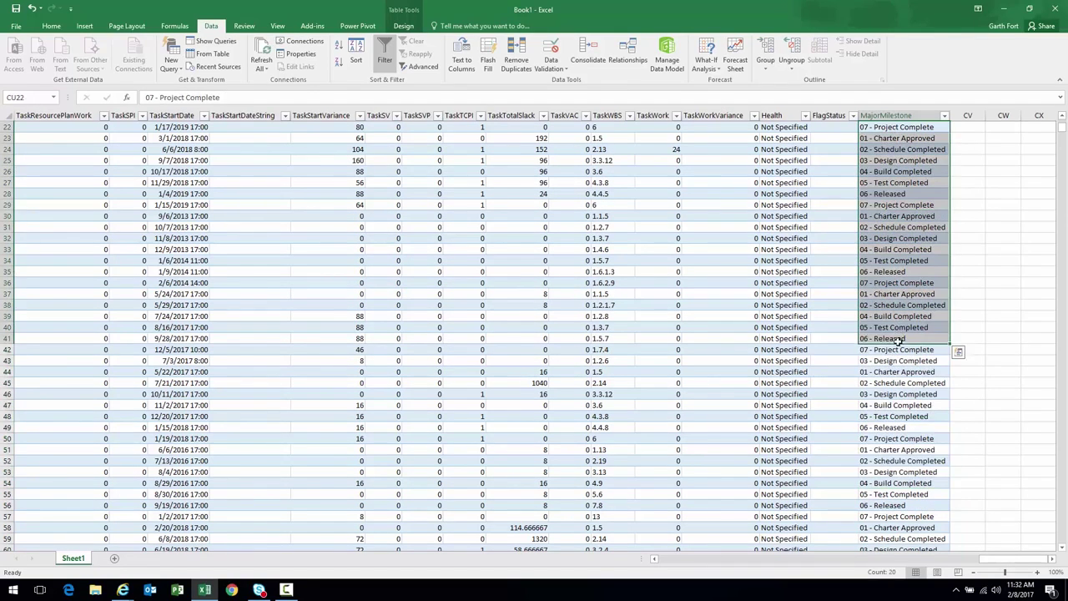
scroll(887, 351, "down", 7)
scroll(896, 357, "up", 14)
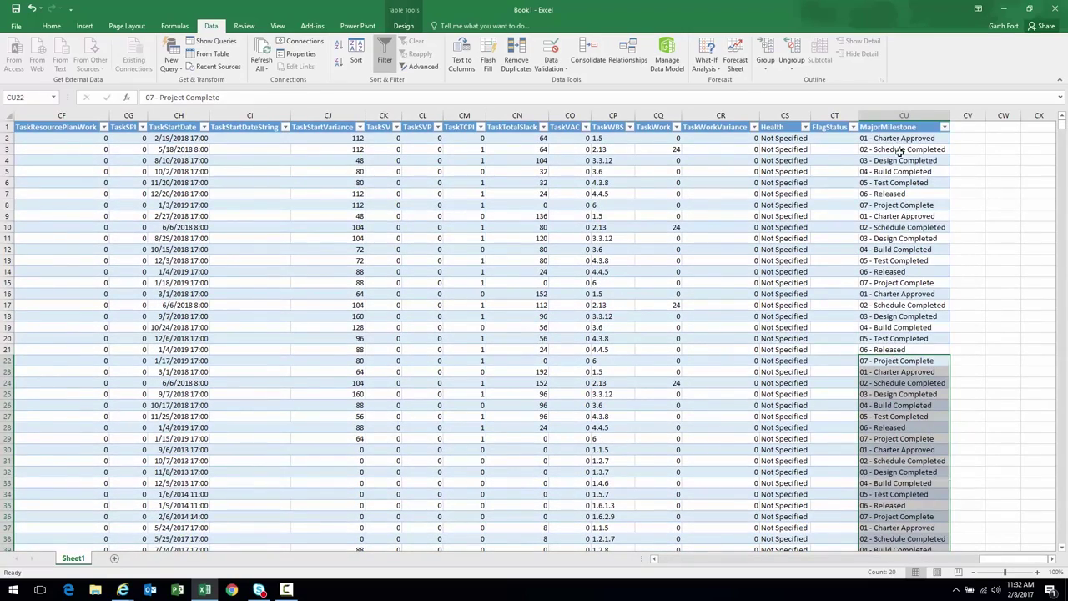
Show the Power Pivot data model in Diagram View, then reposition the Tasks table and enlarge it to list more fields
left_click_drag(897, 141, 901, 338)
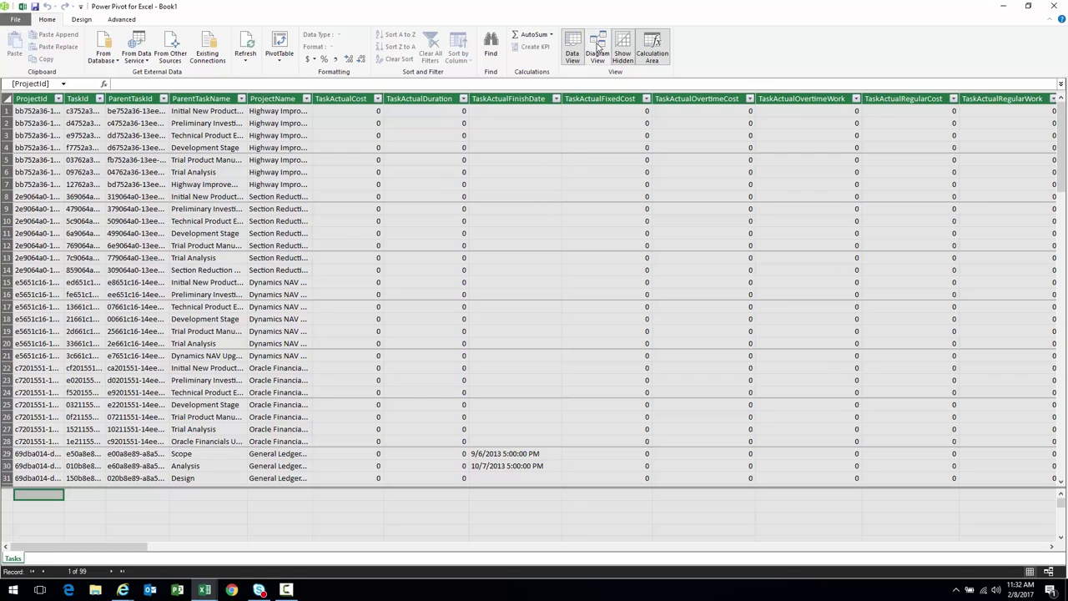
left_click(598, 48)
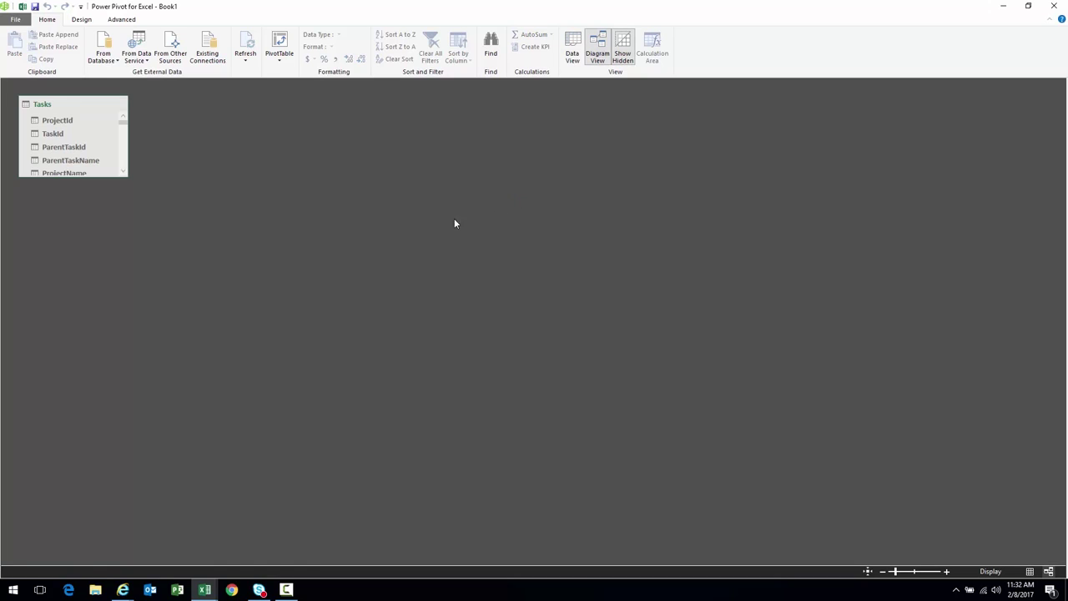
left_click_drag(75, 105, 461, 106)
left_click_drag(470, 177, 470, 510)
left_click_drag(512, 282, 546, 278)
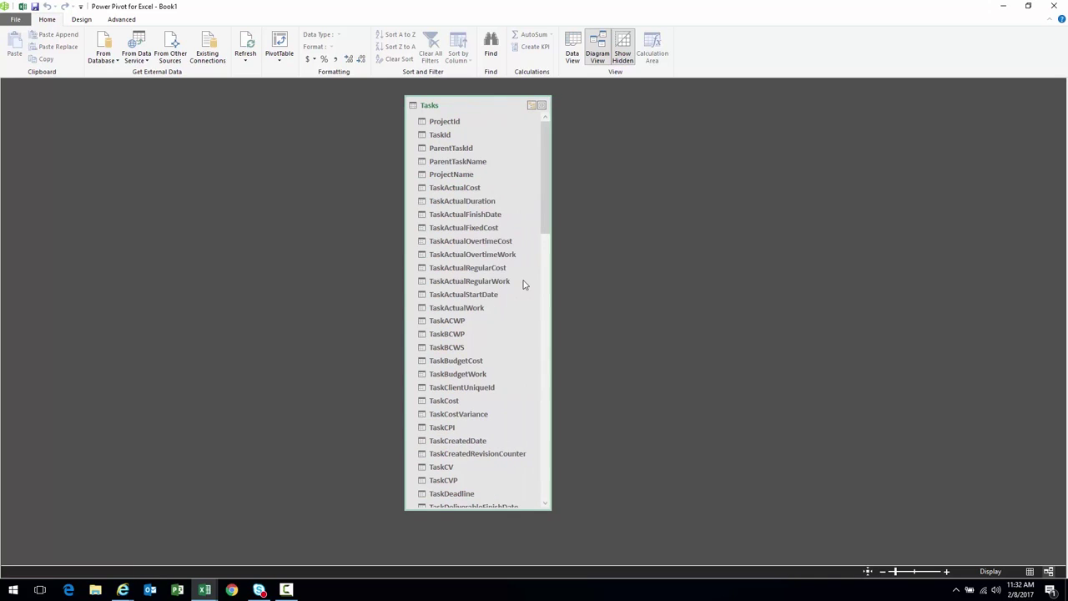
Permanently delete the fields from TaskPhysicalPercentCompleted through FlagStatus from the Tasks table in the model
scroll(544, 280, "down", 15)
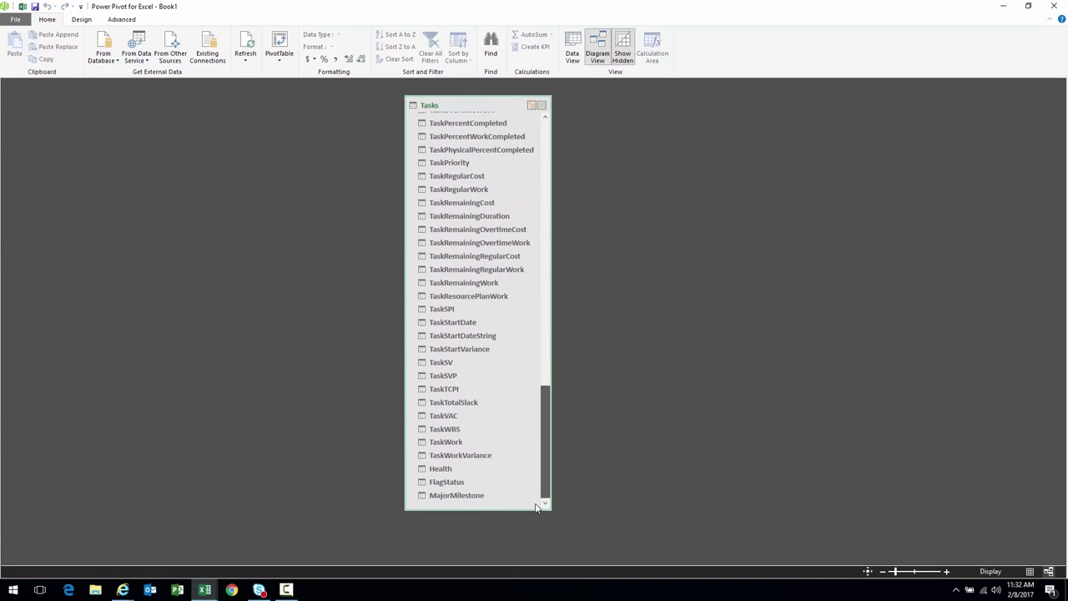
left_click(442, 482)
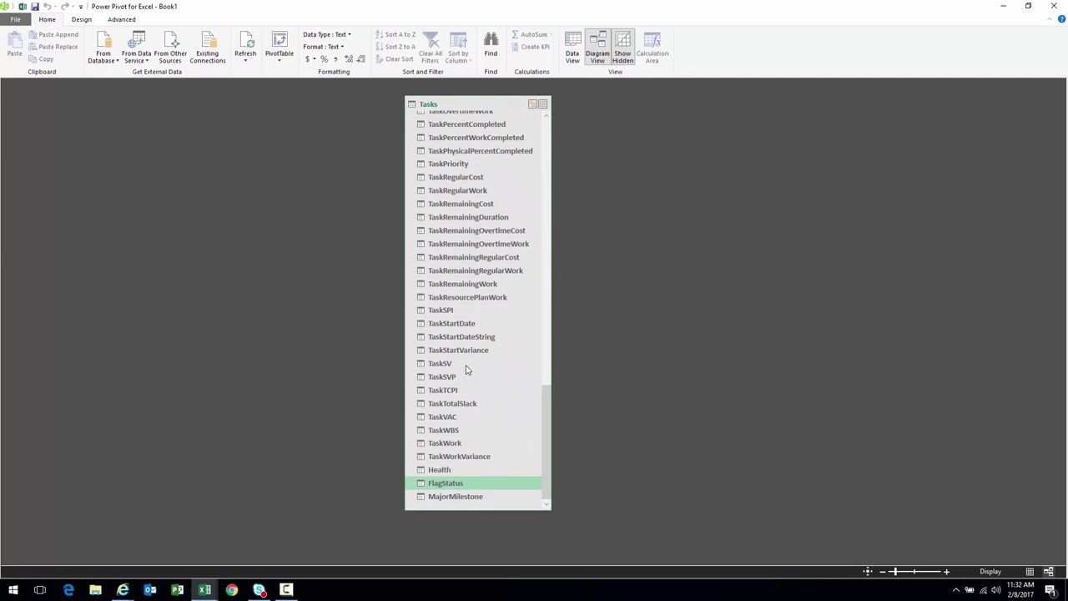
scroll(468, 364, "up", 1)
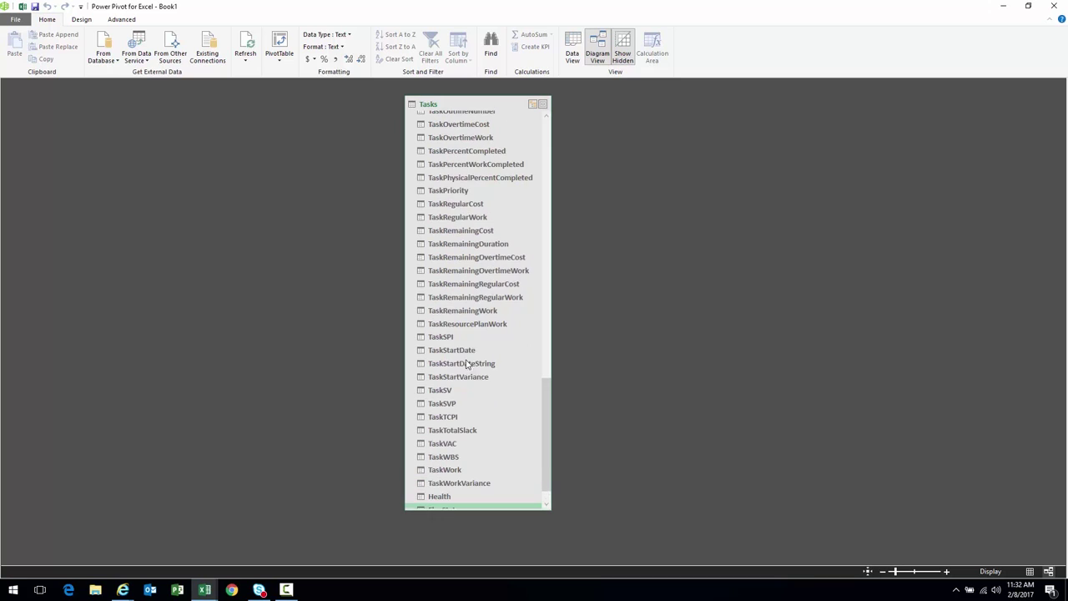
left_click(461, 182, "shift")
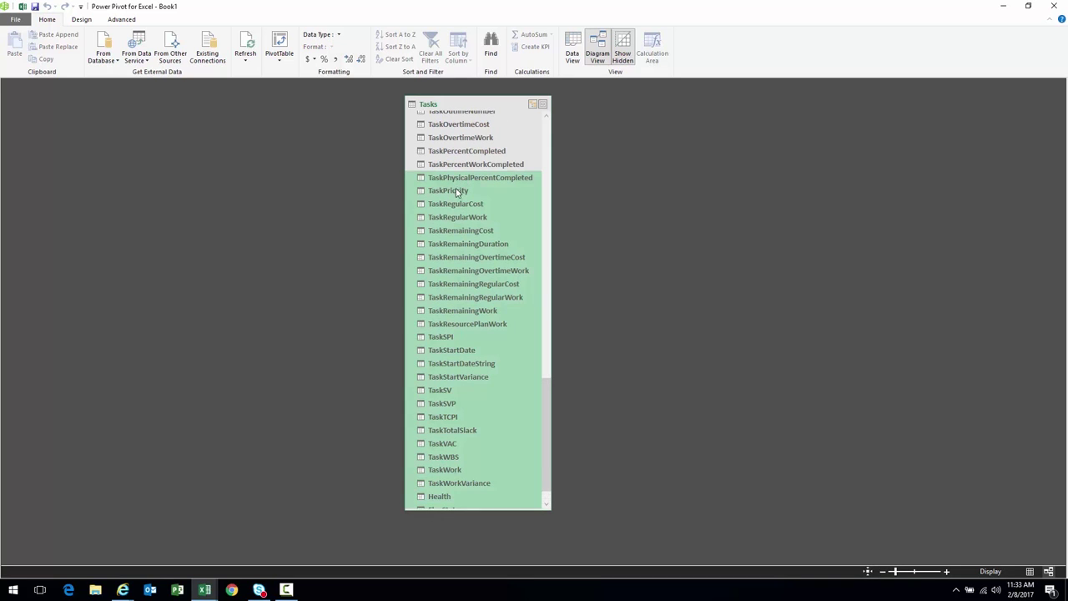
right_click(455, 197)
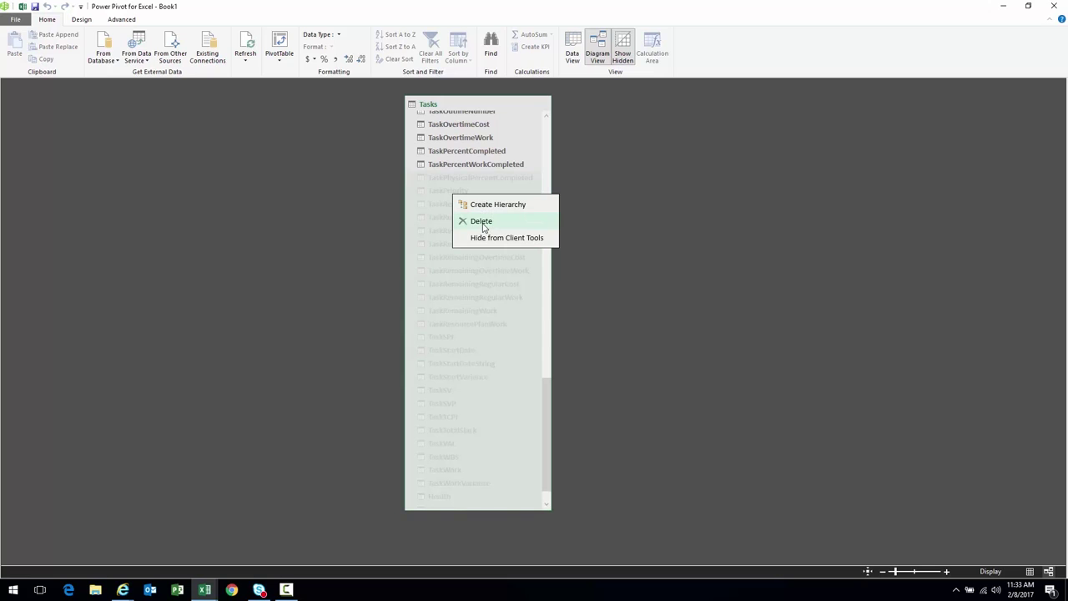
left_click(482, 221)
left_click(515, 308)
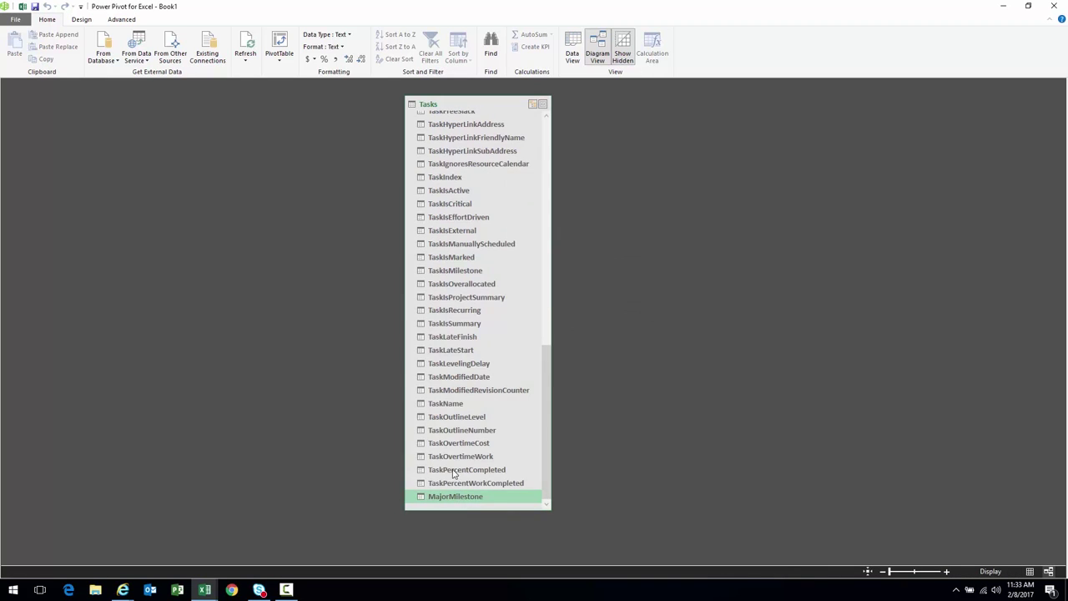
Permanently delete the fields from TaskFixedCost through TaskOvertimeWork from the Tasks table in the model
left_click(455, 459)
scroll(469, 430, "up", 3)
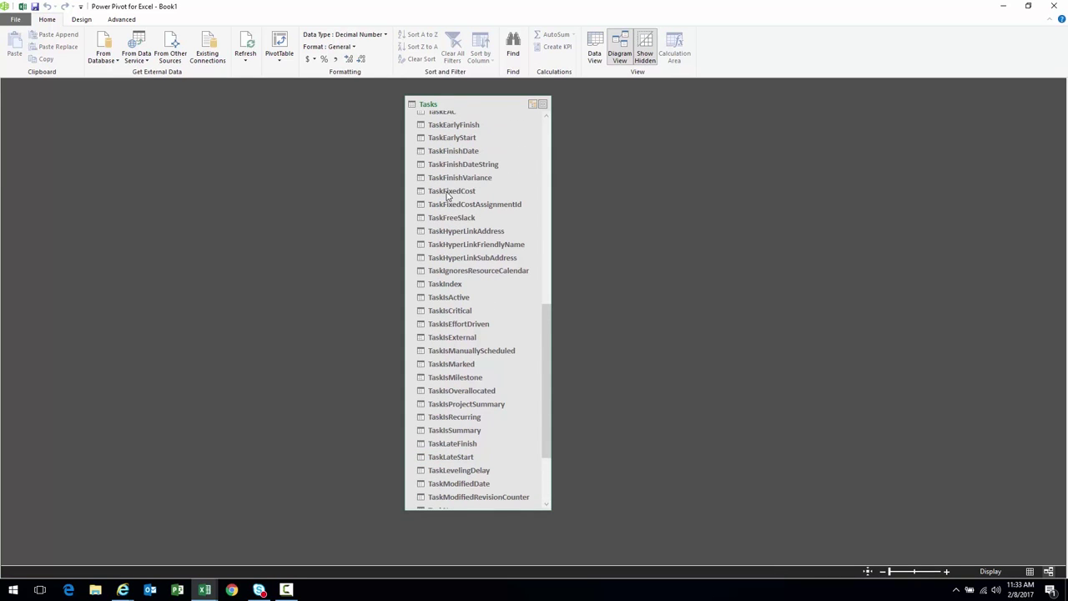
left_click(448, 192, "shift")
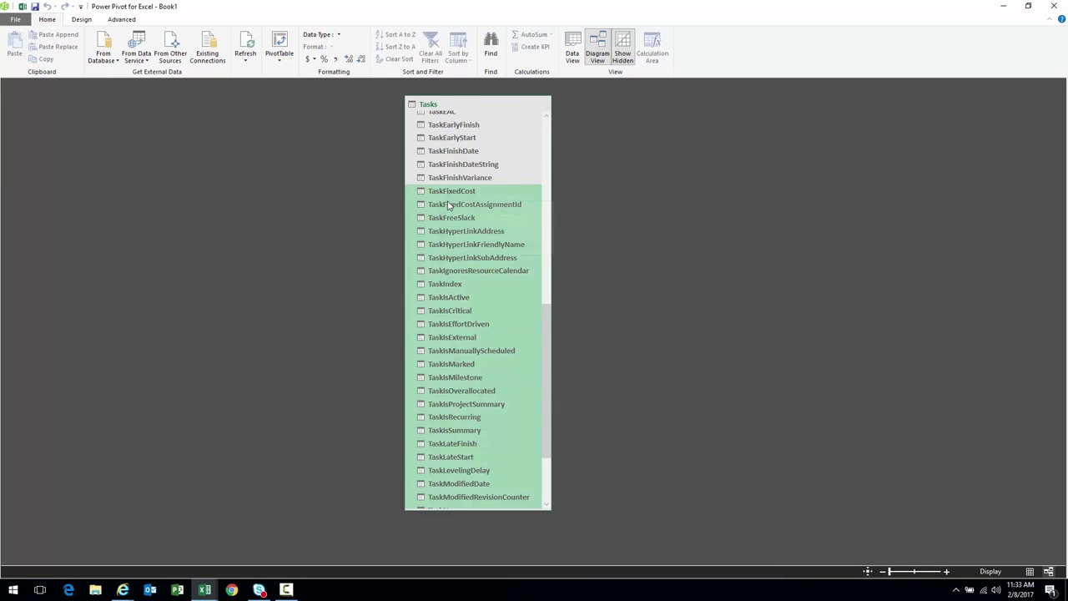
right_click(449, 204)
left_click(489, 228)
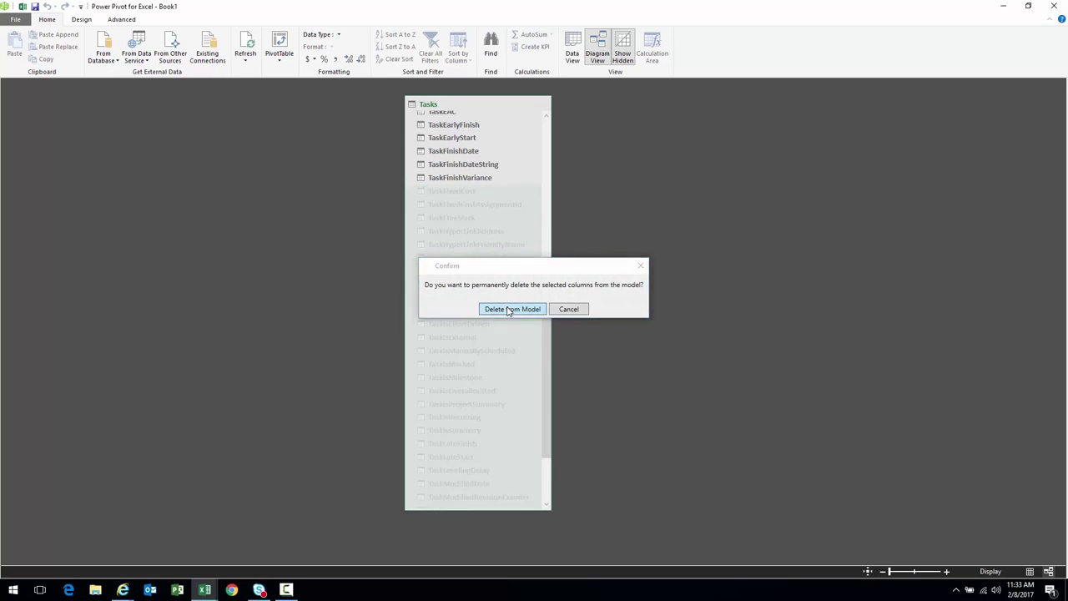
left_click(511, 308)
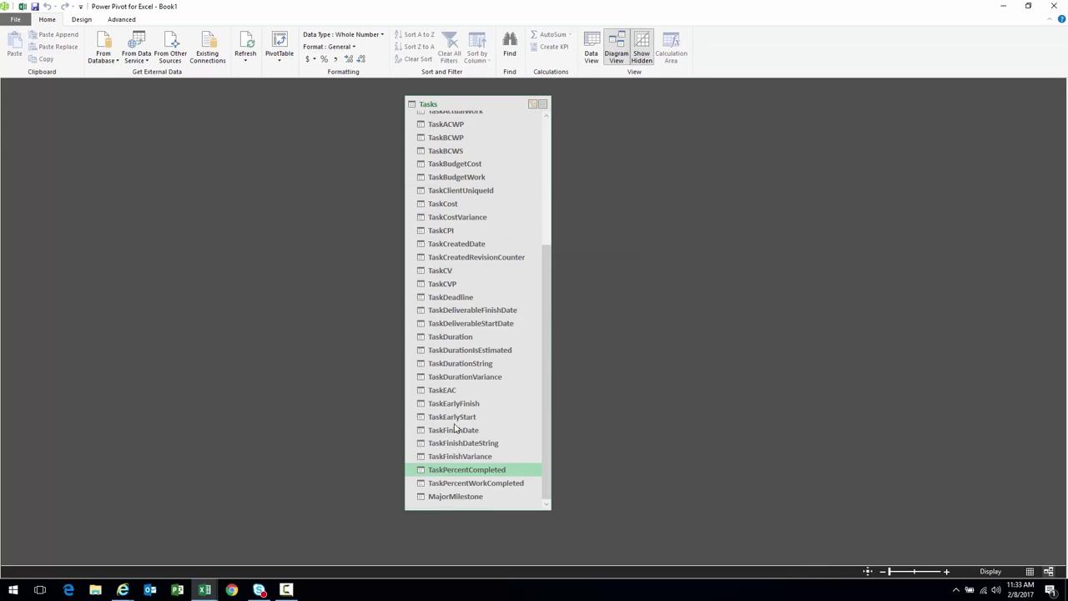
Permanently delete the fields from TaskActualCost through TaskEarlyStart from the Tasks table in the model
left_click(451, 417)
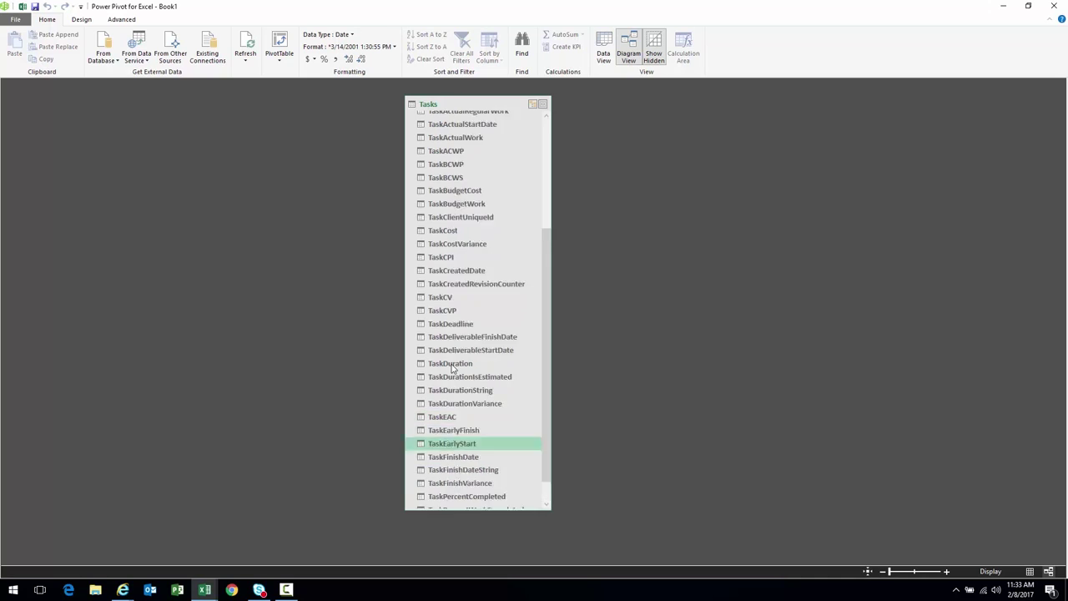
scroll(452, 372, "up", 2)
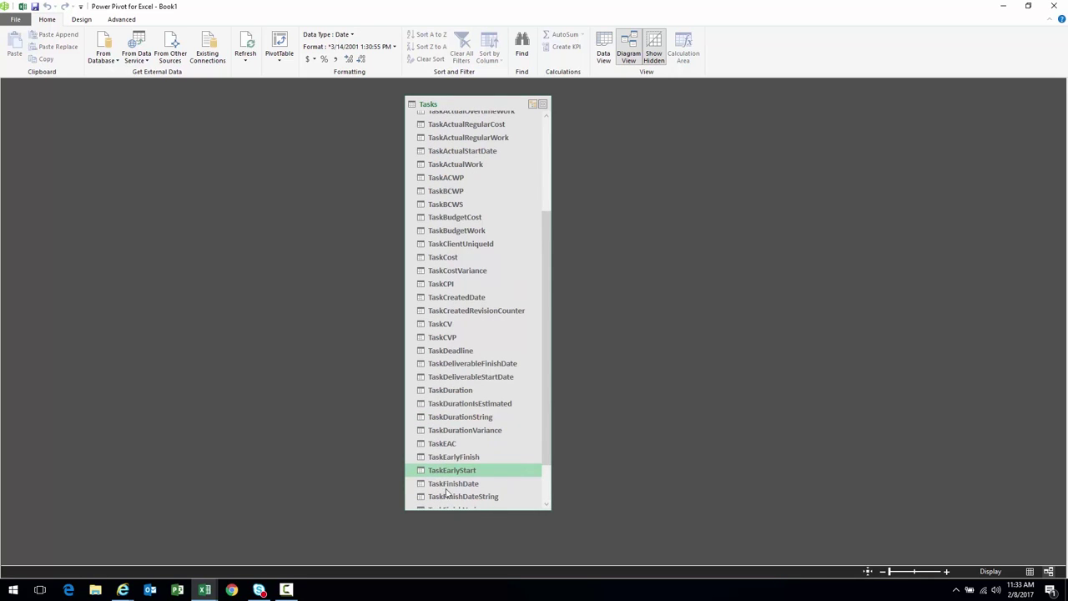
scroll(451, 472, "up", 4)
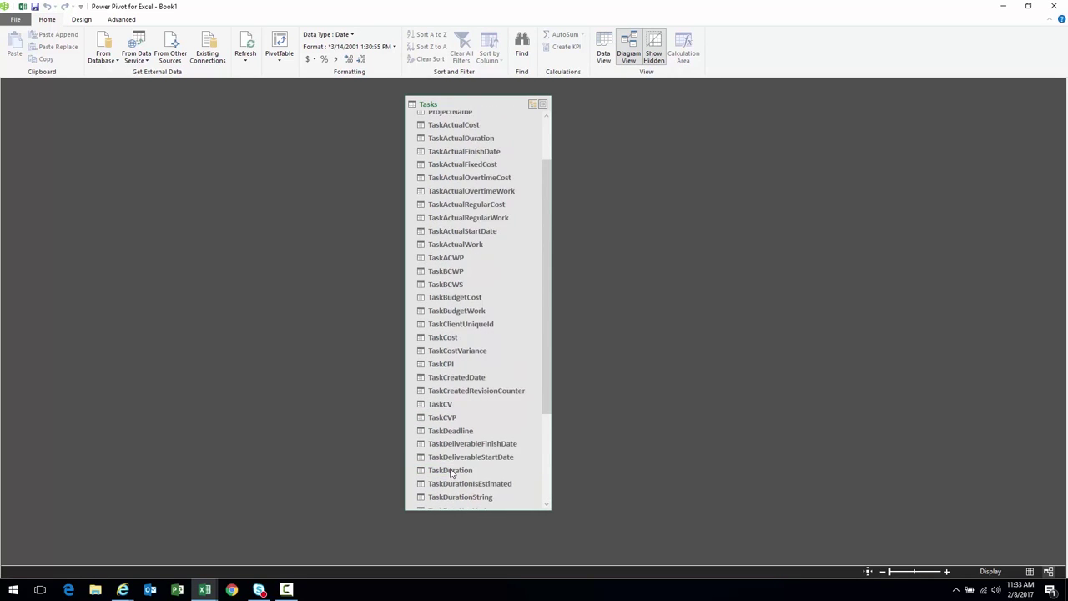
left_click(456, 190, "shift")
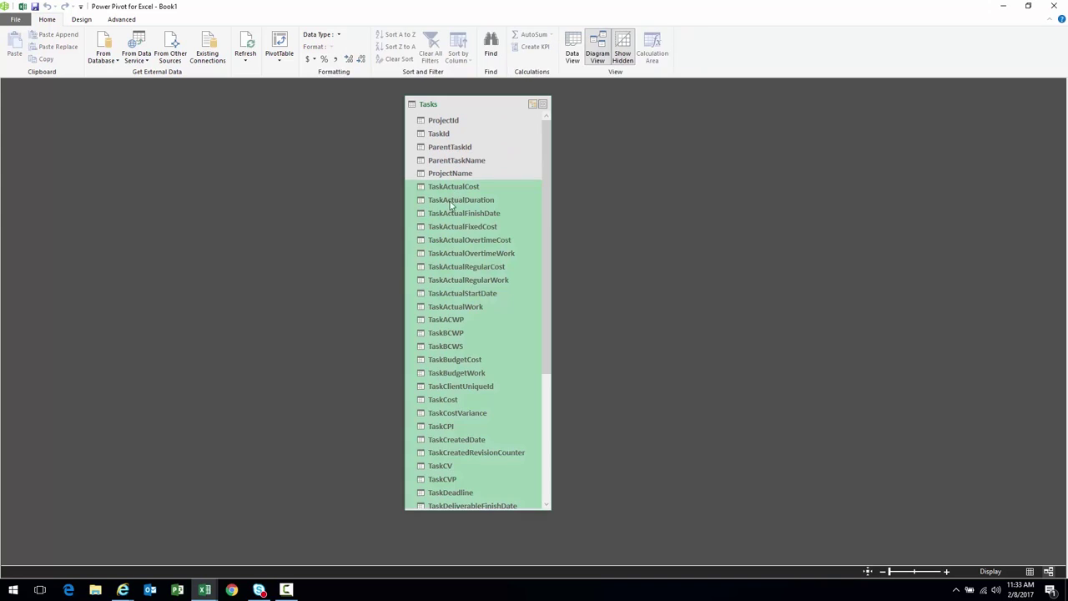
right_click(440, 245)
left_click(467, 265)
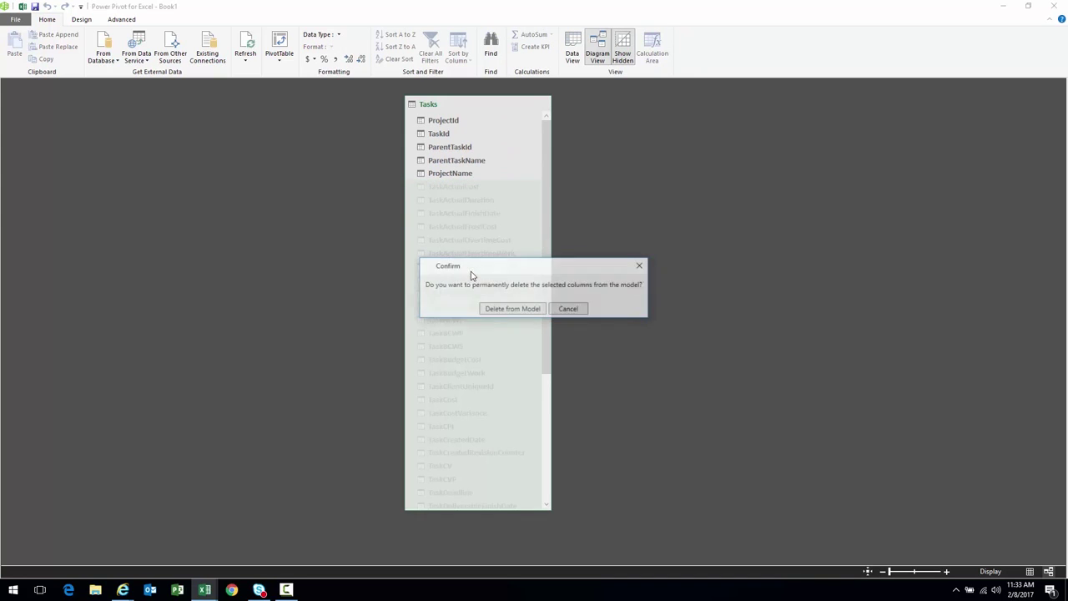
left_click(506, 310)
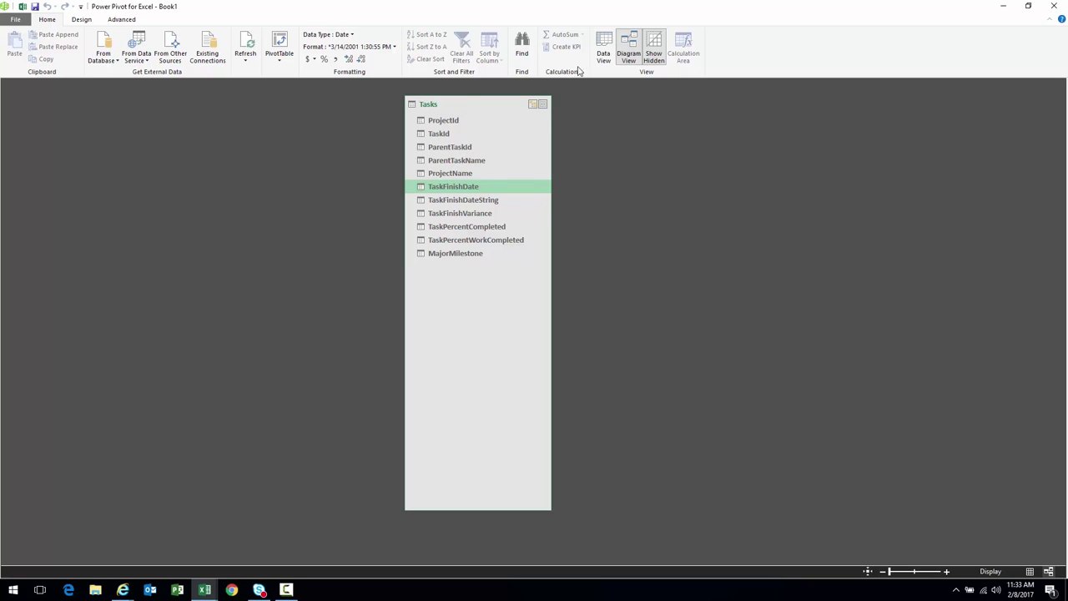
In Data View, add a calculated column to the Tasks table with the formula =[TaskFinishVariance]/8
left_click(604, 51)
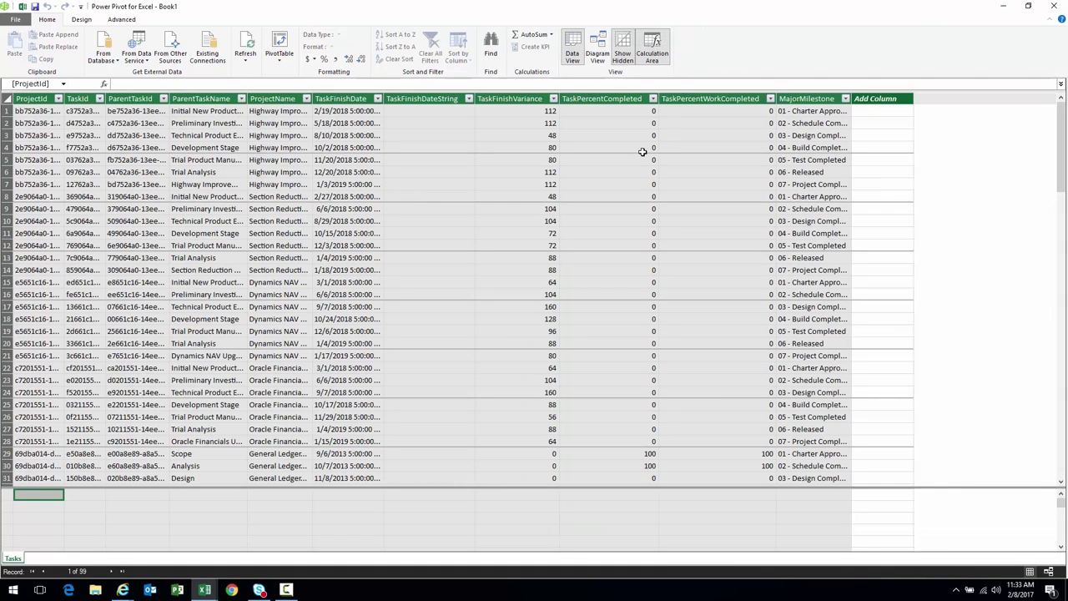
left_click_drag(517, 110, 503, 465)
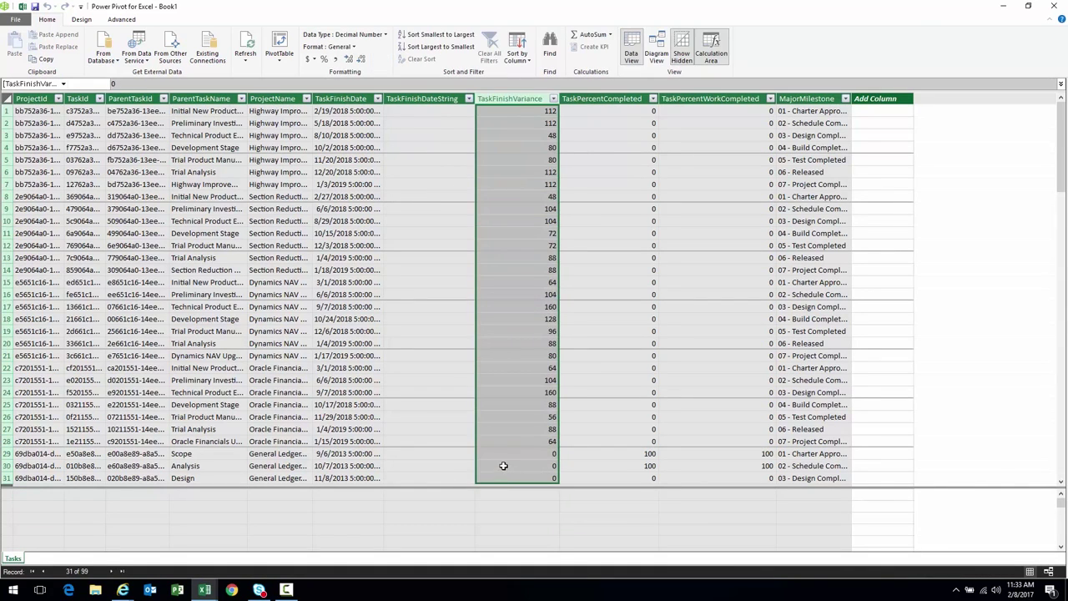
left_click(878, 100)
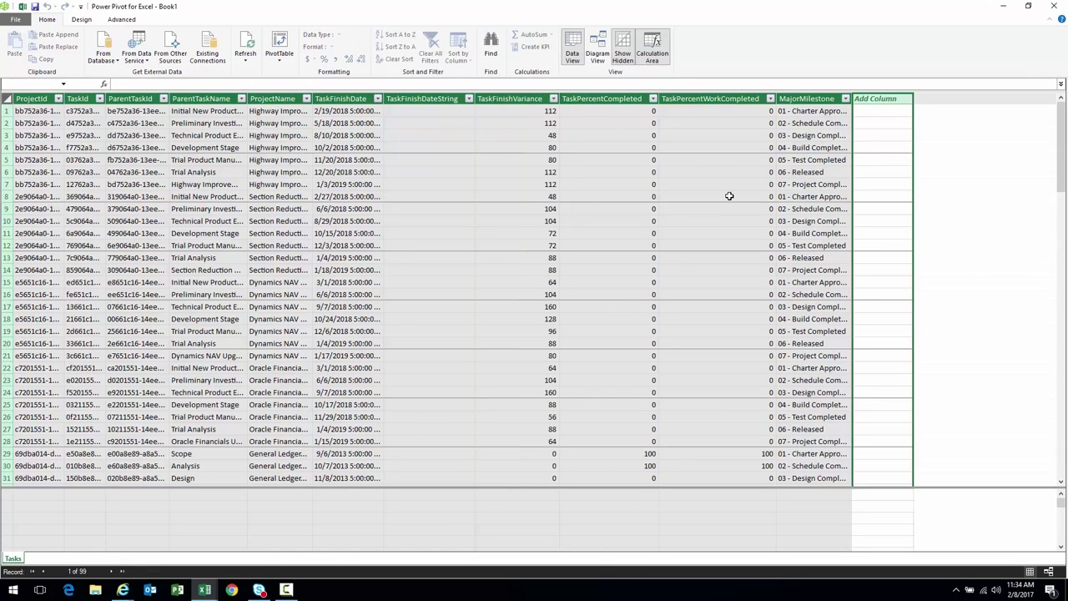
left_click(82, 20)
left_click(14, 46)
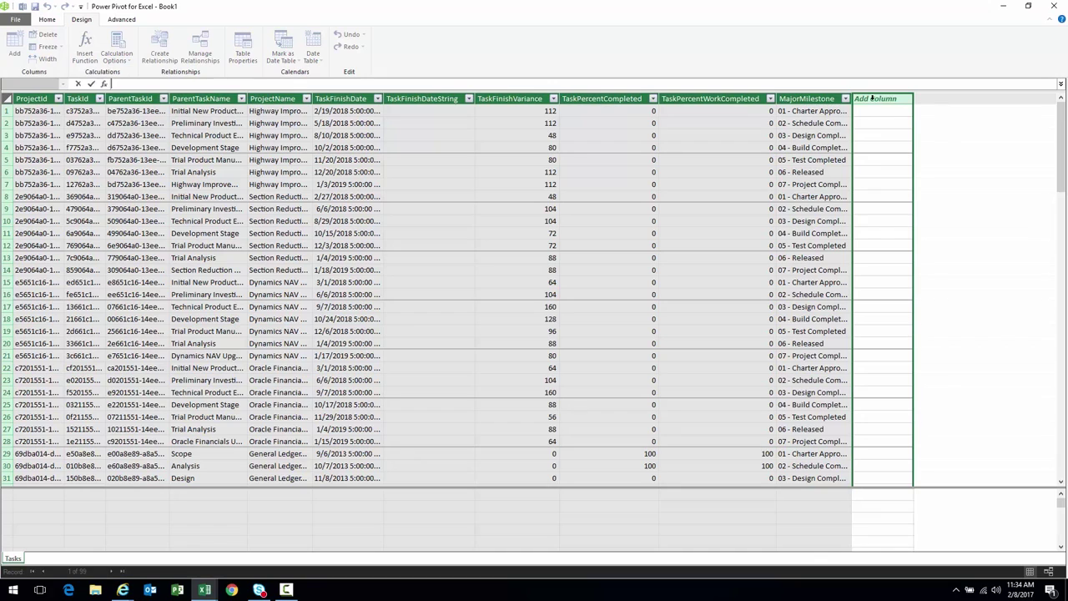
key("Escape")
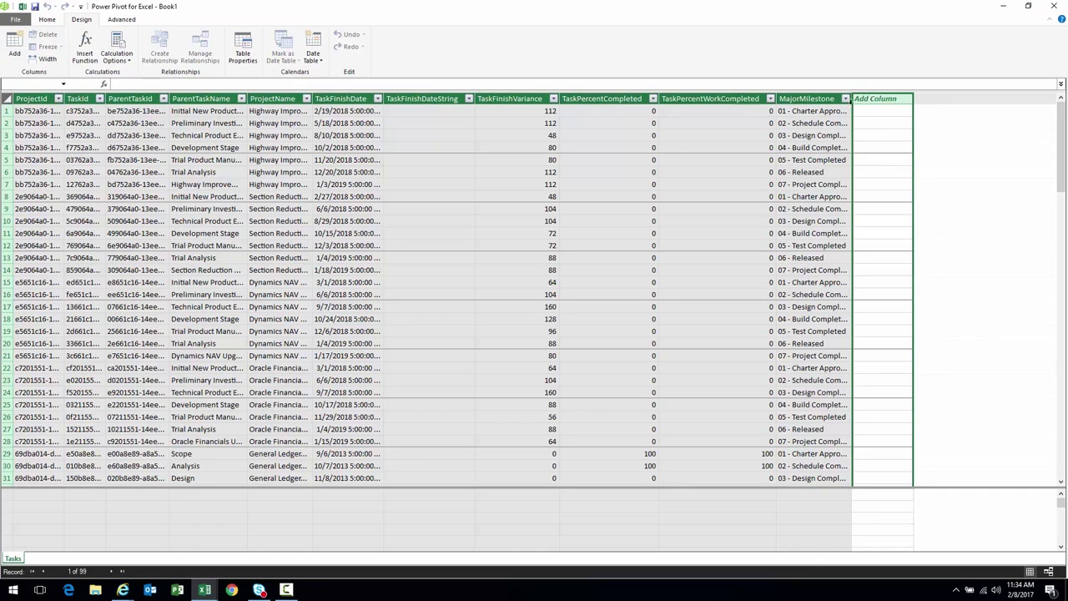
left_click(14, 59)
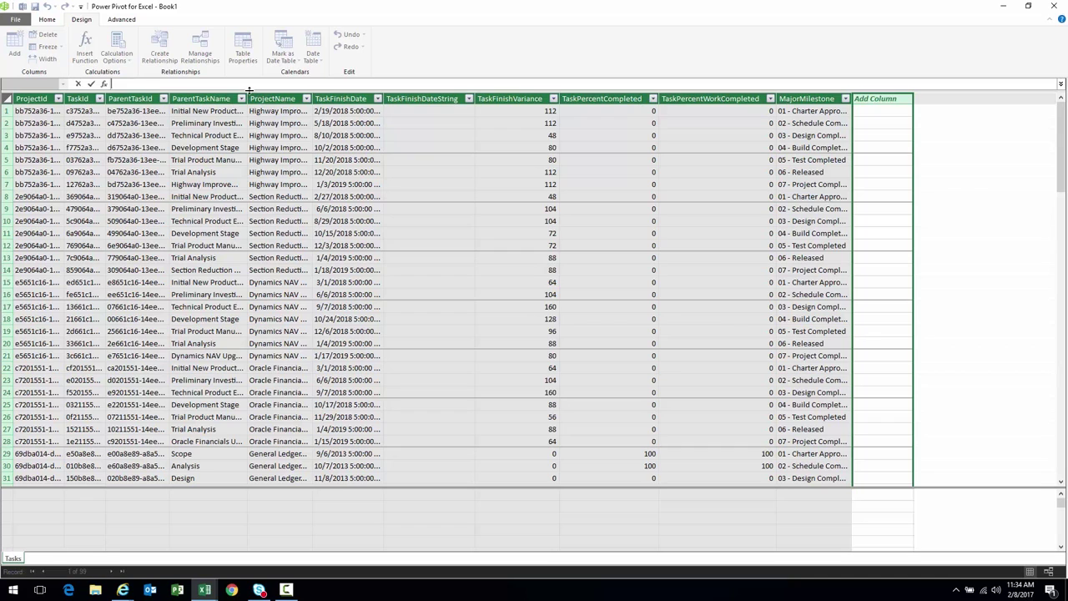
type("=Task")
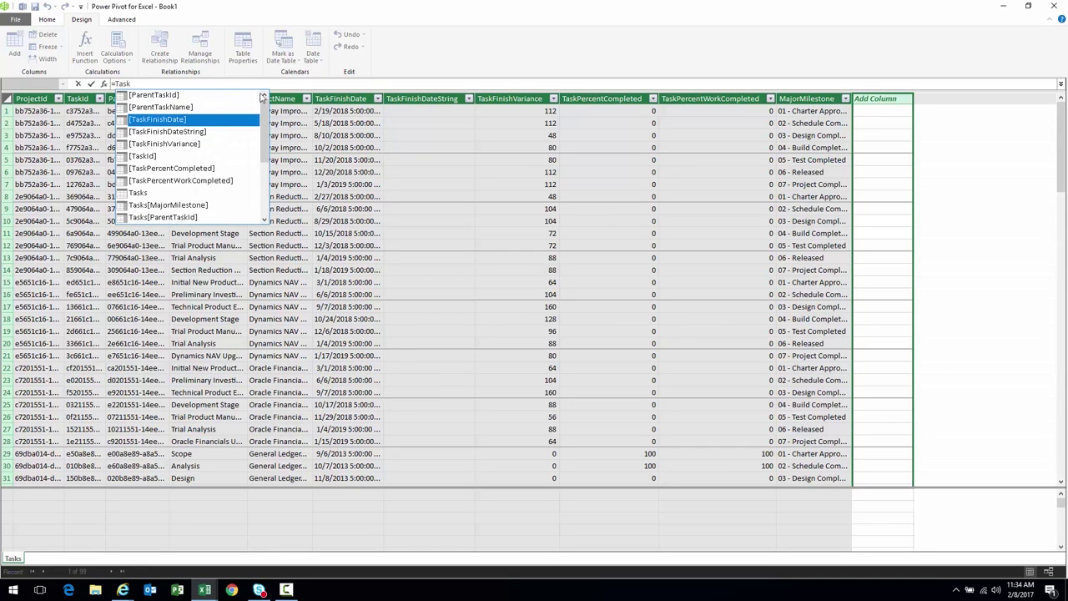
left_click(183, 147)
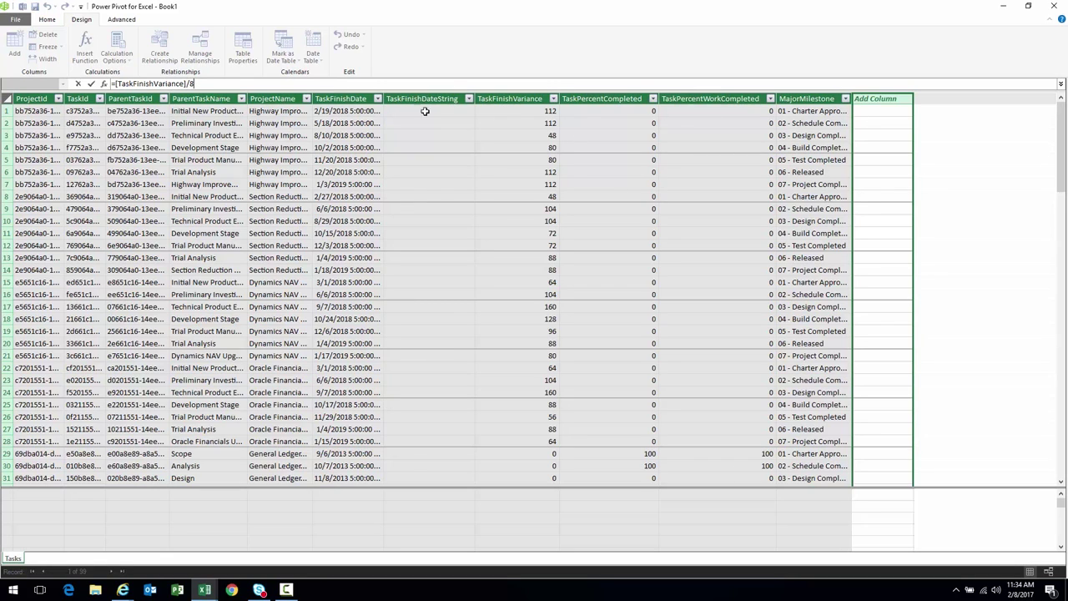
key("Return")
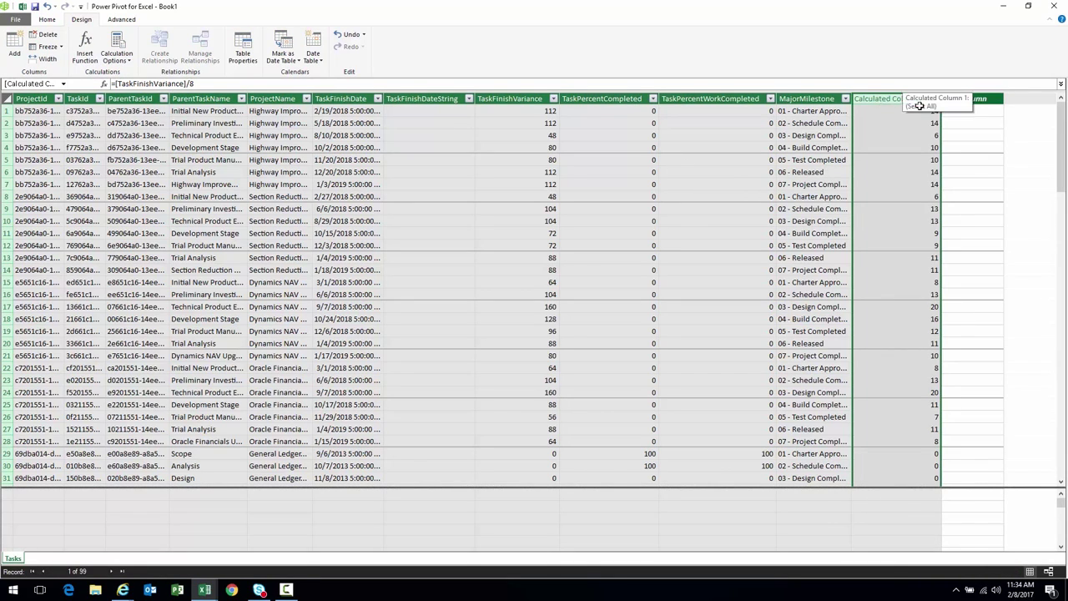
Compare the new calculated column with TaskFinishVariance in the first row and rename it TaskFinishVarianceDay
left_click(904, 111)
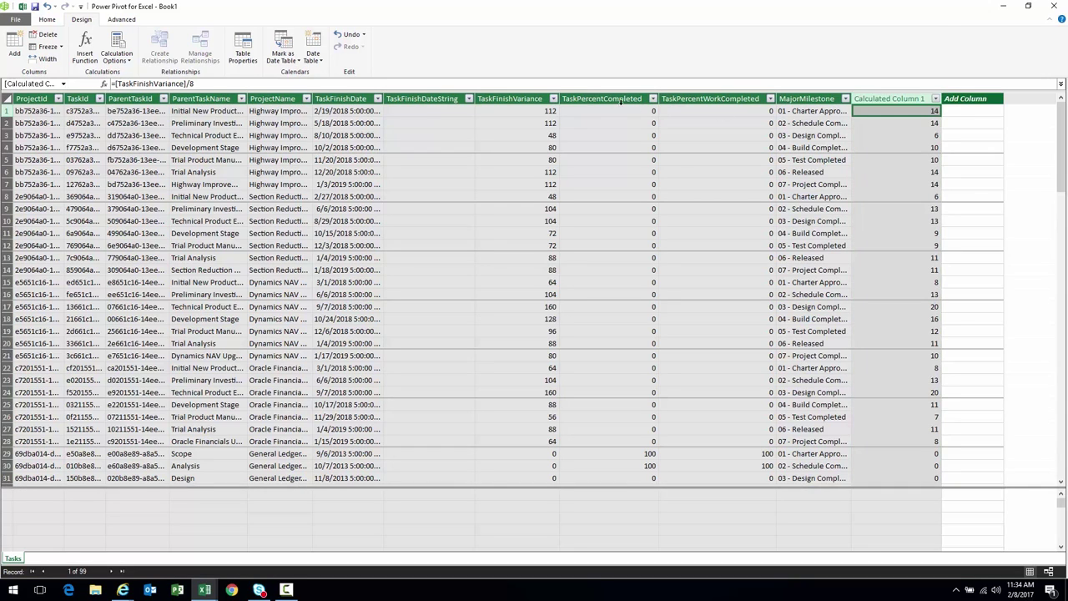
left_click(533, 110)
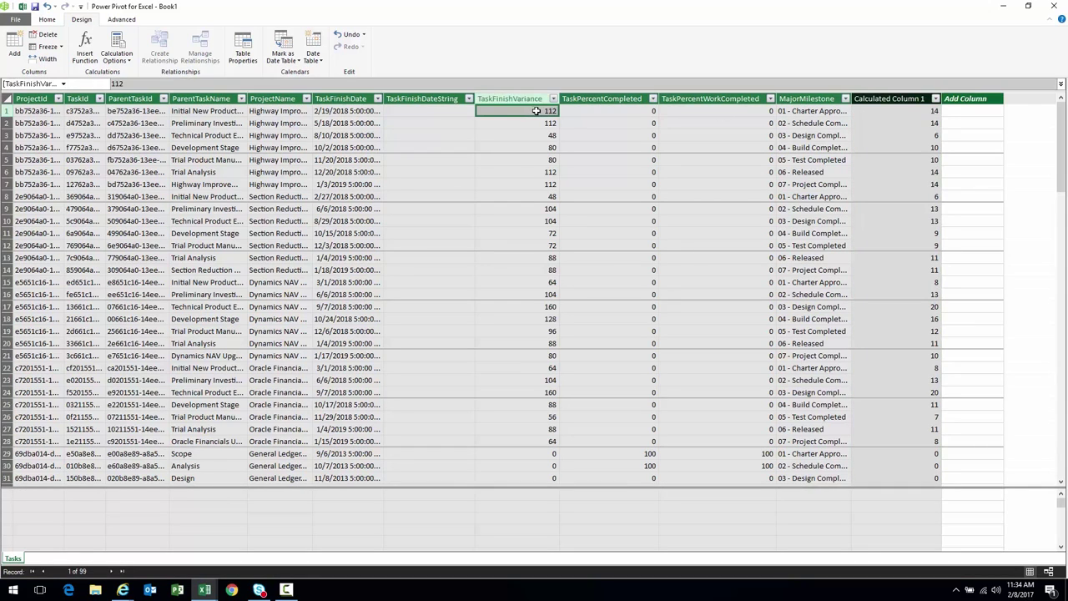
left_click(898, 106)
double_click(898, 102)
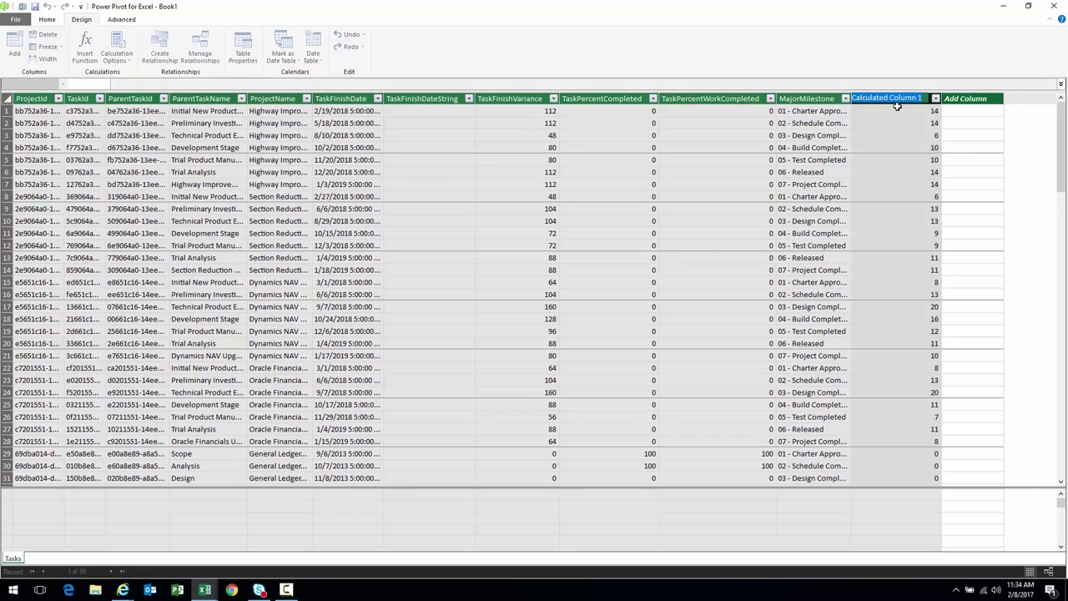
type("TaskFinishVarianceDay")
key("Return")
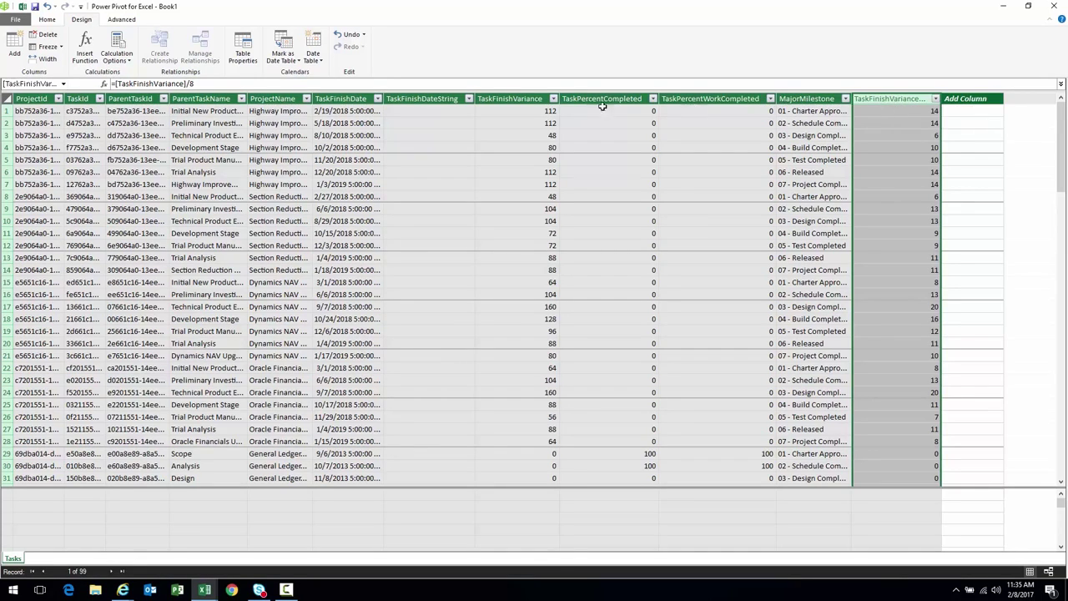
Close Power Pivot and, back in the workbook, summarize the whole tasks table with a PivotTable on a new worksheet
left_click(1055, 8)
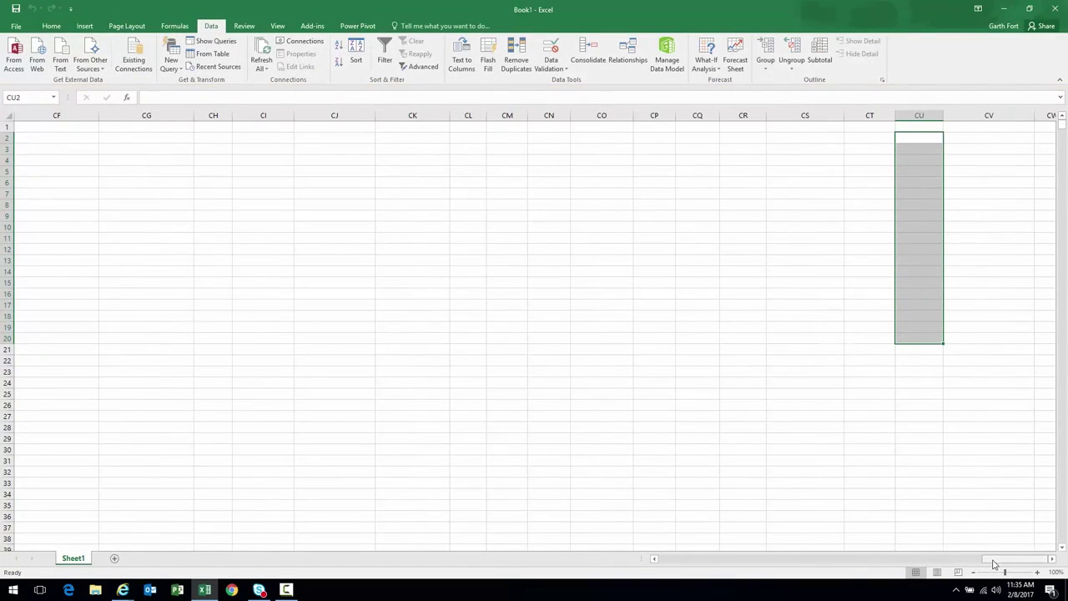
left_click_drag(993, 559, 663, 559)
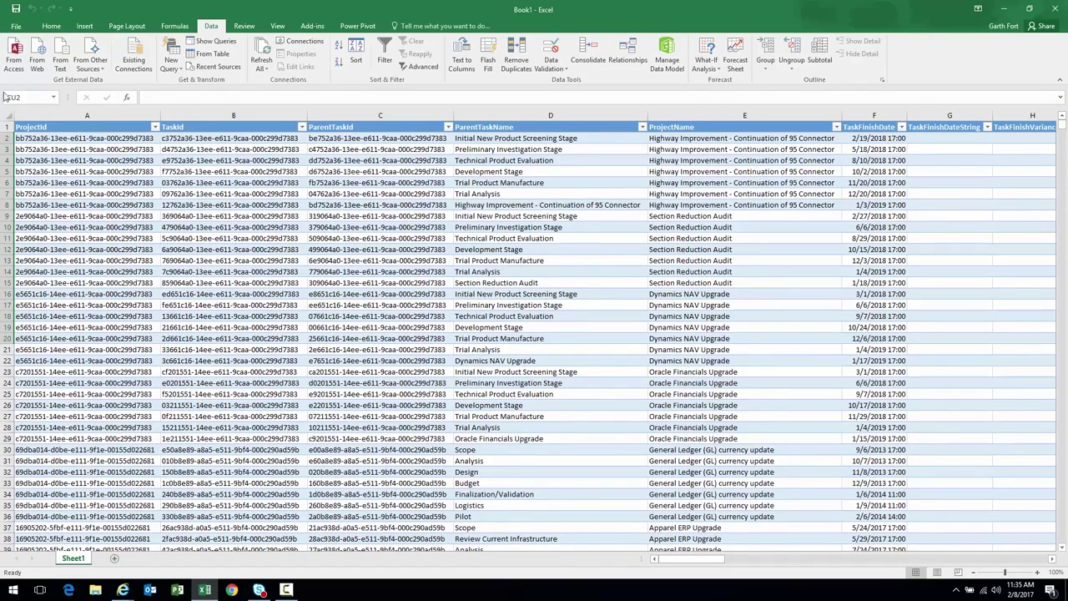
left_click(9, 114)
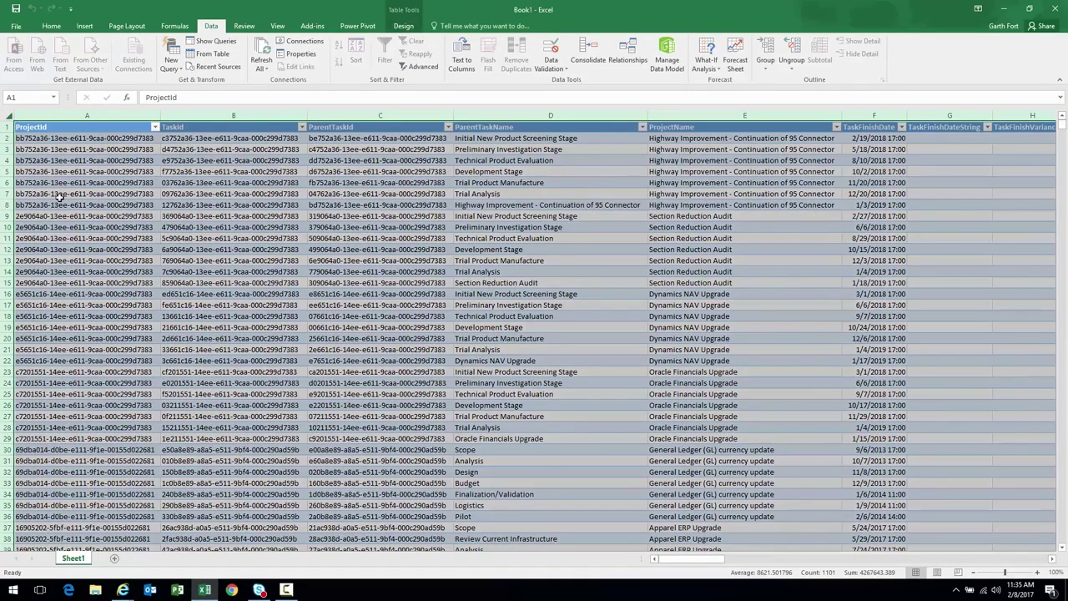
left_click(396, 27)
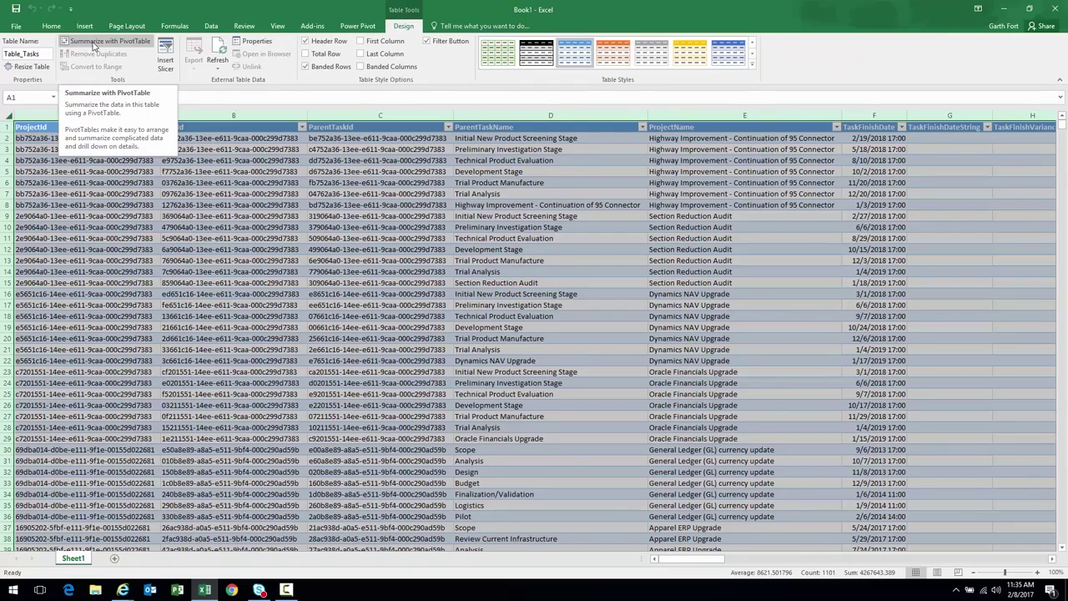
left_click(92, 42)
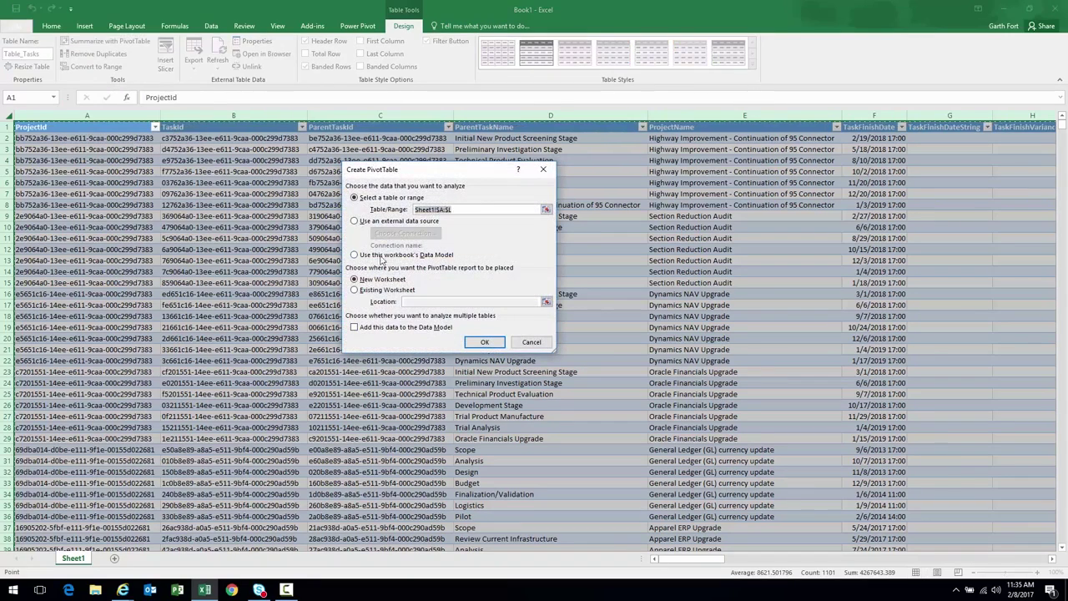
left_click(484, 341)
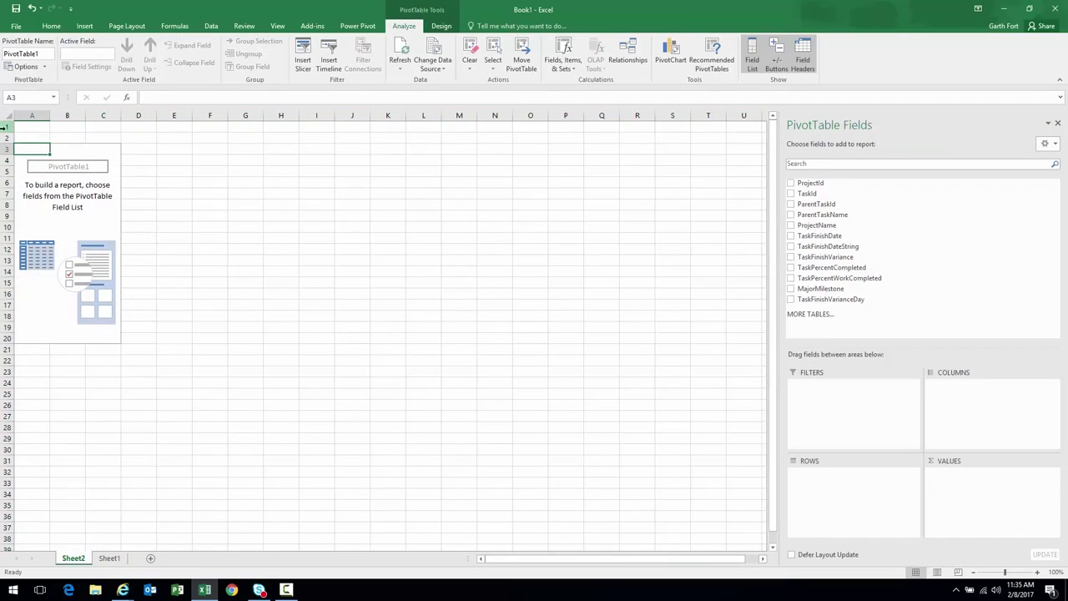
Delete the two empty rows above the PivotTable so it starts at the sheet's first row
left_click_drag(4, 127, 7, 138)
right_click(10, 138)
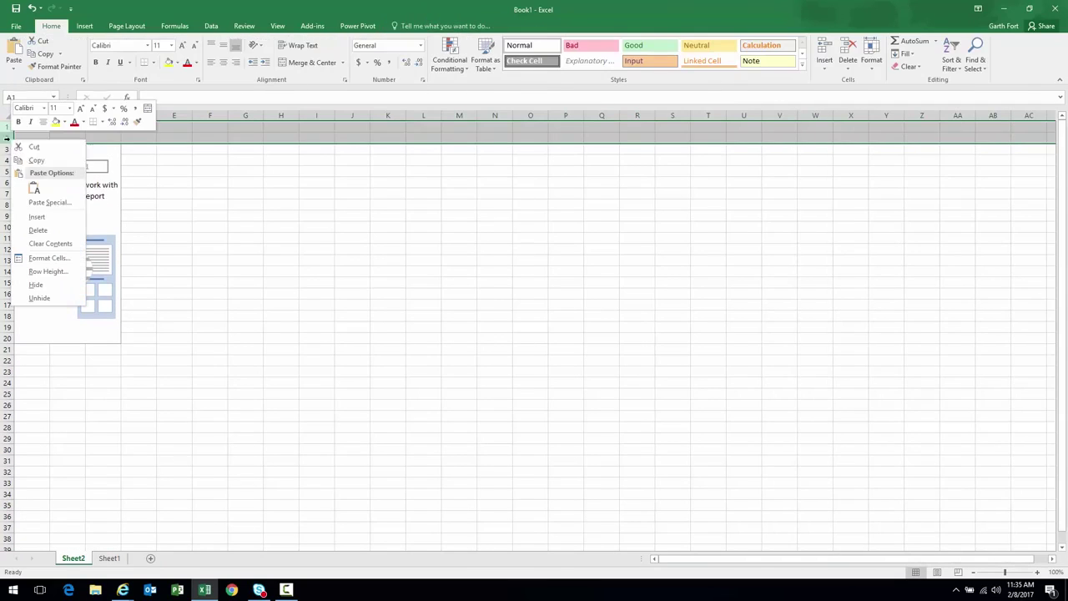
left_click(38, 231)
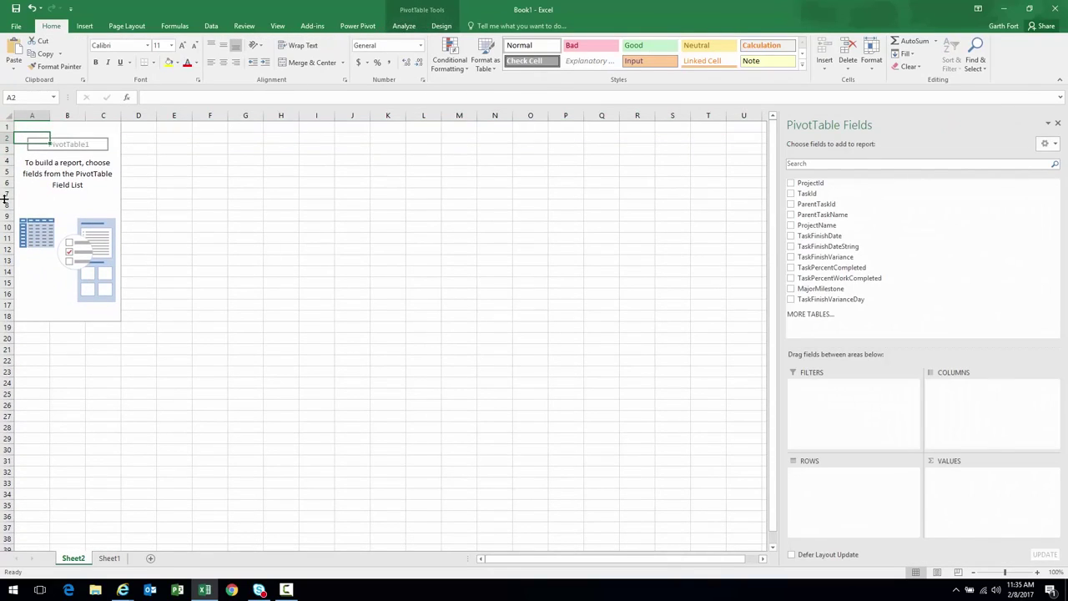
left_click(33, 126)
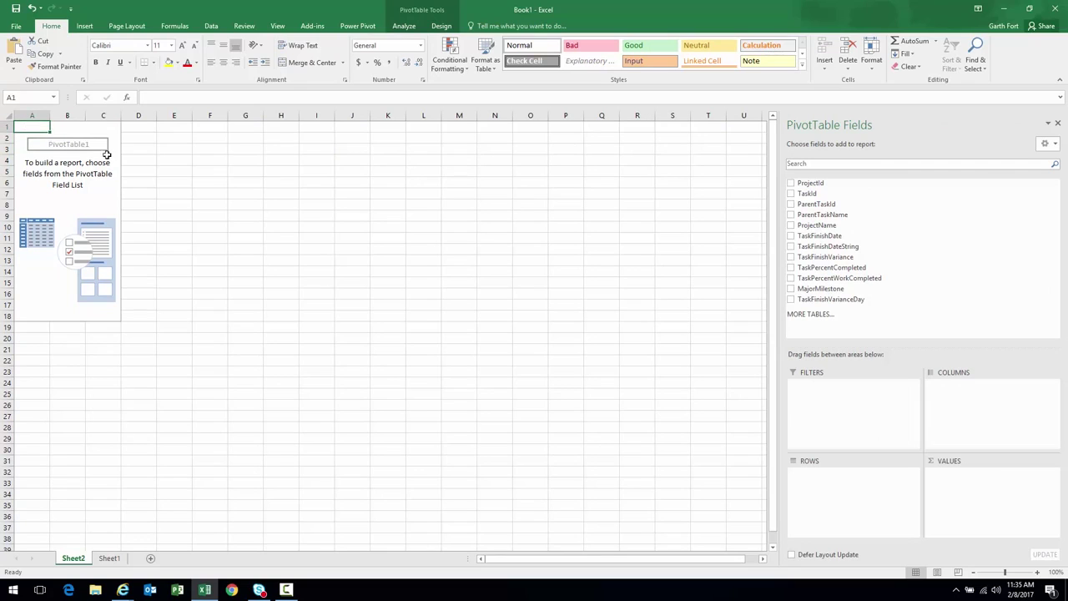
Add ProjectName to the PivotTable rows and filter out the (blank) project
left_click(791, 226)
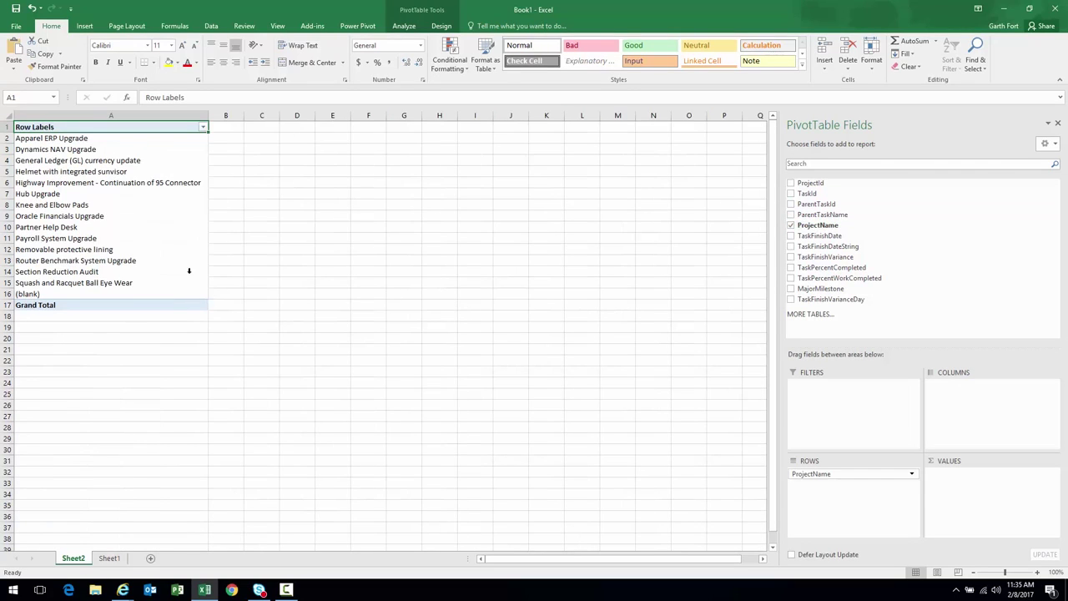
left_click_drag(73, 140, 174, 284)
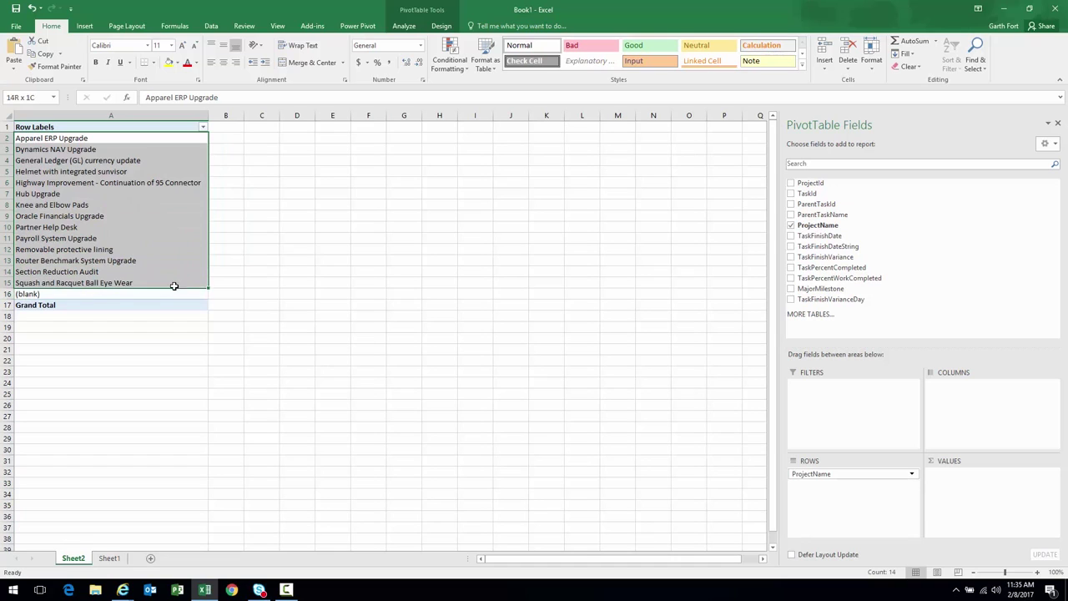
left_click(50, 295)
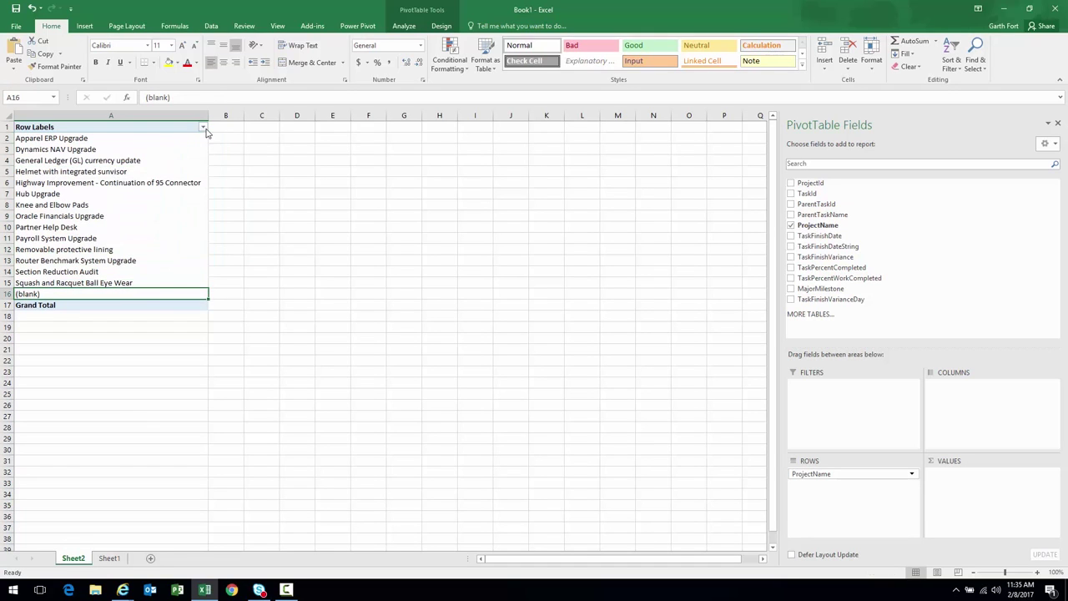
left_click(203, 127)
scroll(198, 269, "down", 3)
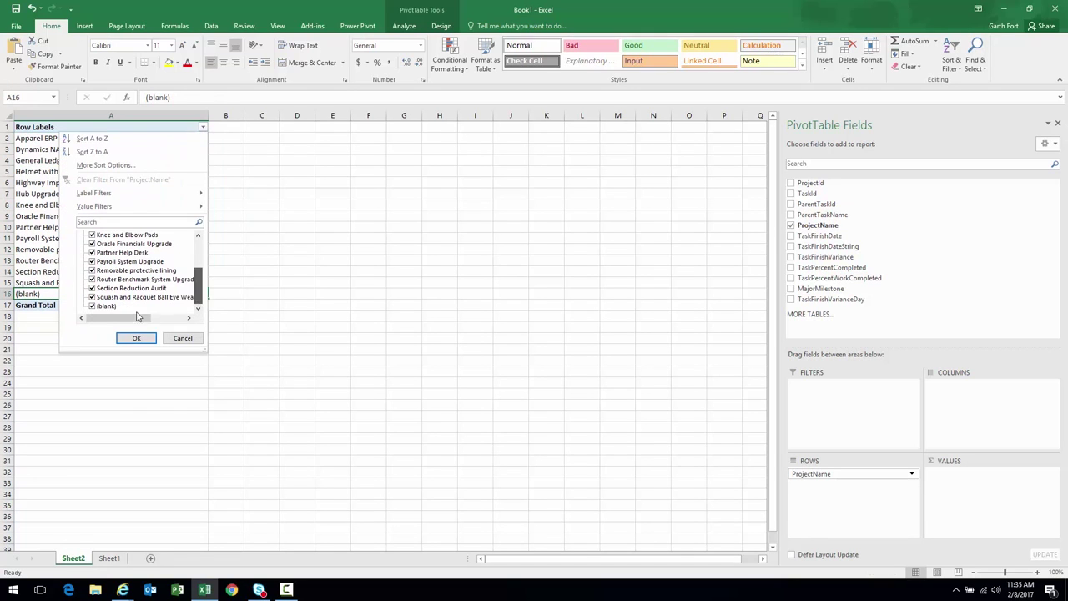
left_click(93, 306)
left_click(136, 338)
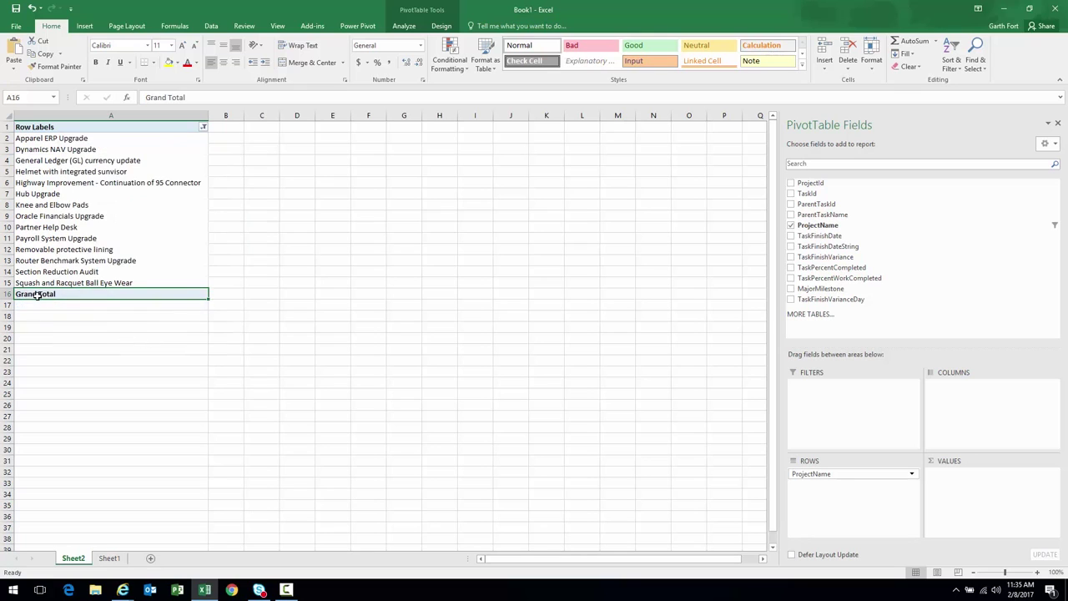
Turn off the PivotTable's grand totals for rows and columns
left_click_drag(50, 138, 39, 288)
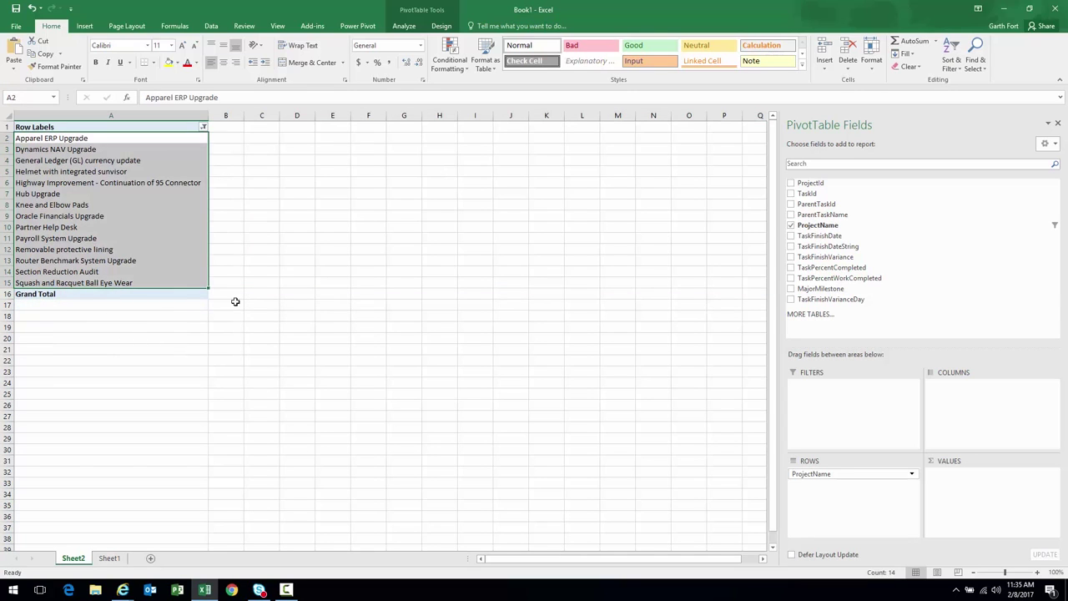
left_click(443, 27)
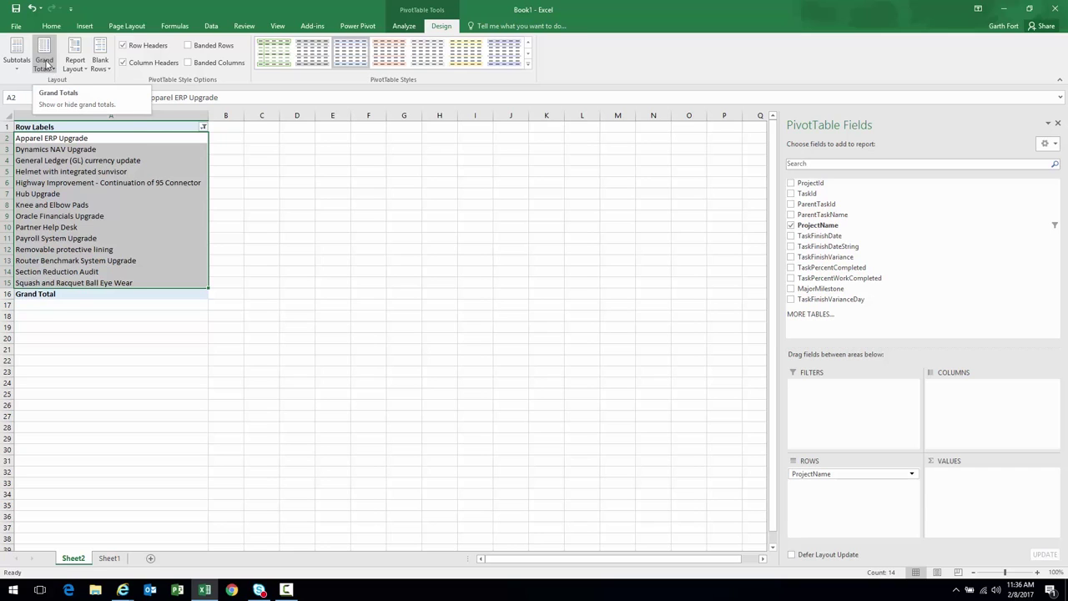
left_click(43, 71)
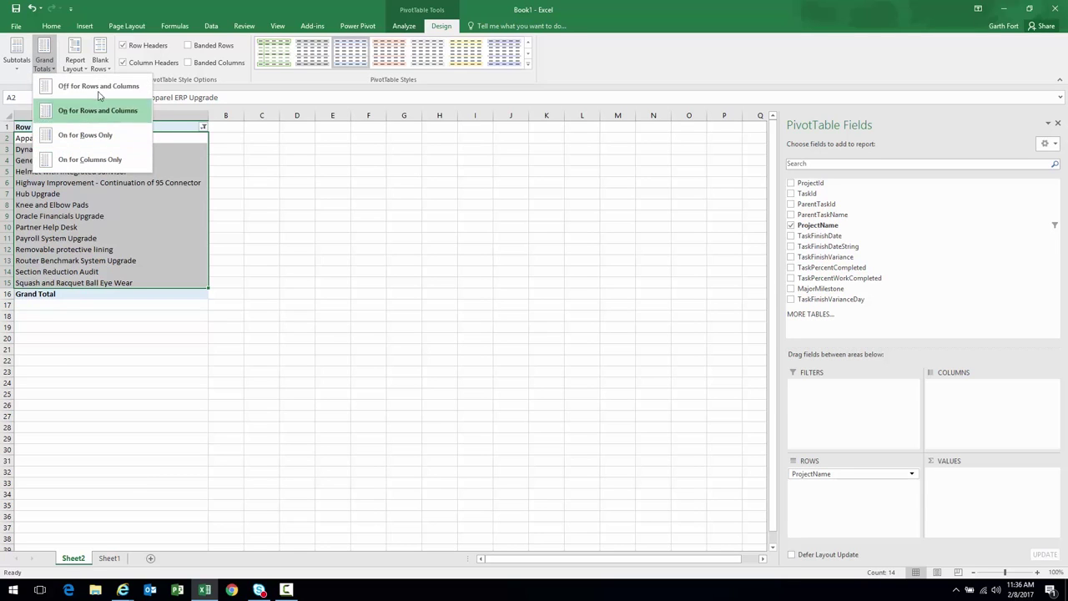
left_click(109, 88)
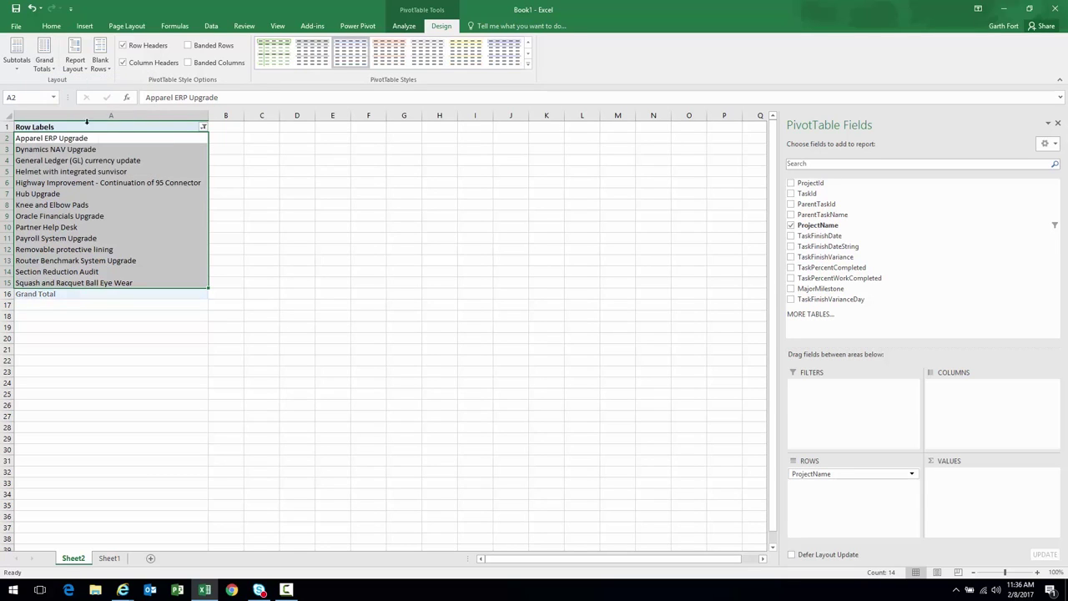
left_click(24, 293)
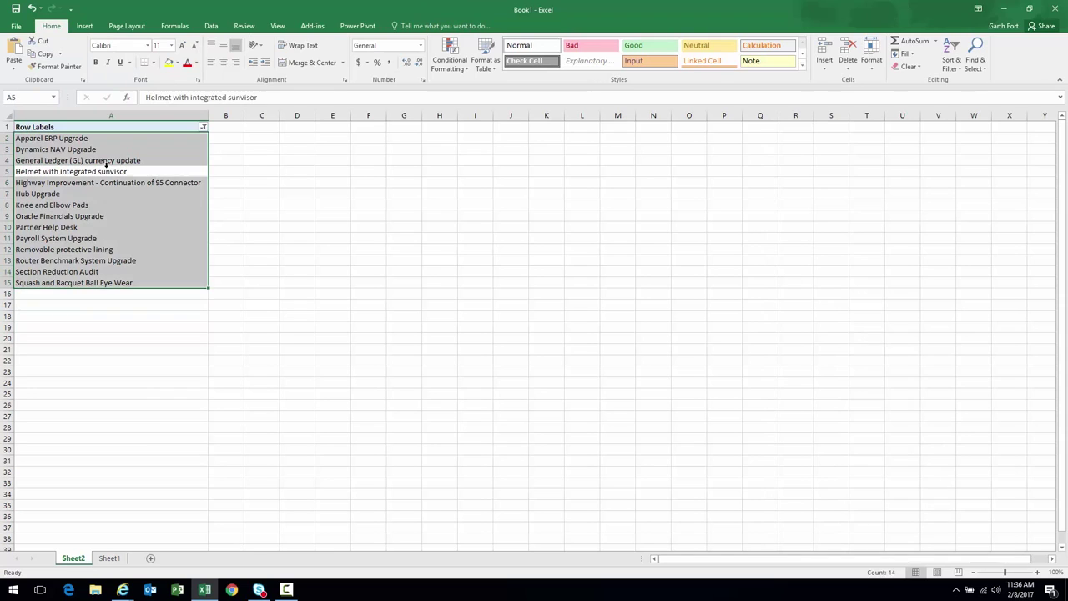
Add MajorMilestone to the PivotTable columns and check the milestone headings across the report
left_click(108, 173)
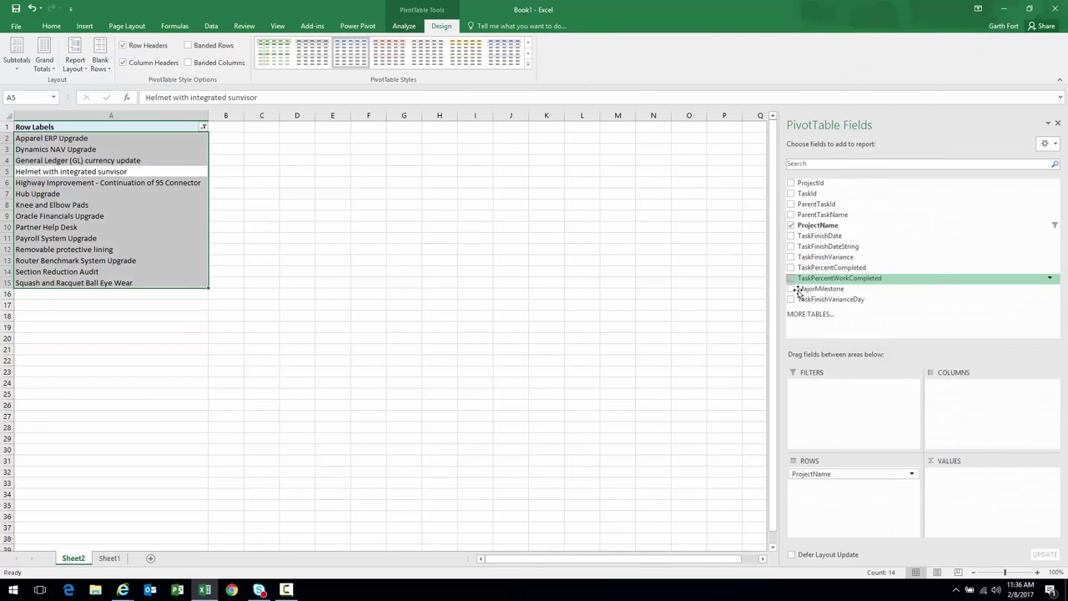
left_click_drag(826, 292, 977, 392)
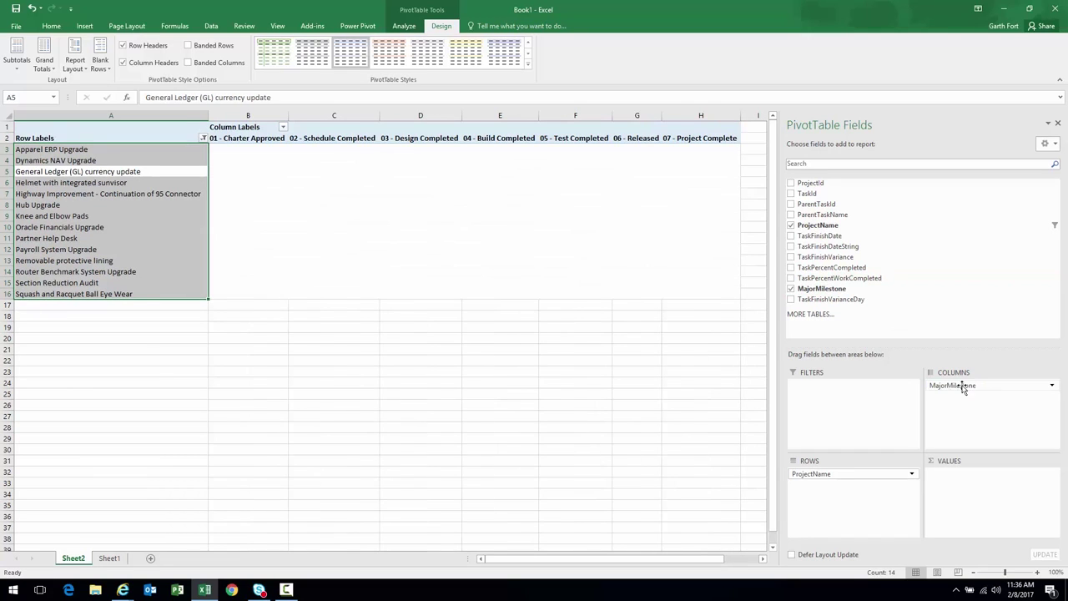
left_click(272, 137)
left_click_drag(272, 138, 699, 142)
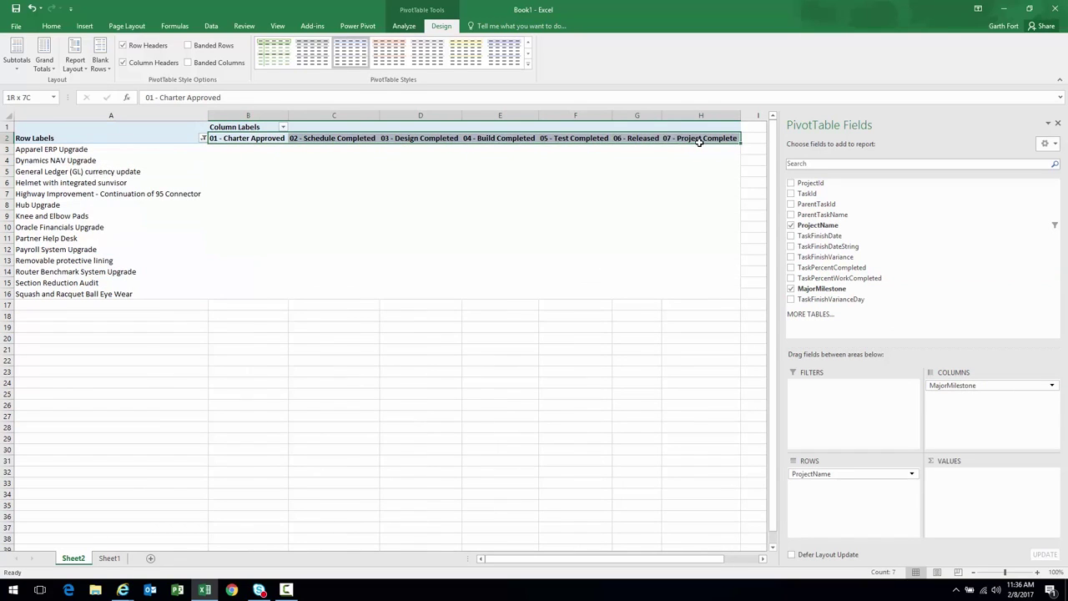
Add TaskFinishDate to the PivotTable values, summarized by Sum and with a Date number format
left_click(253, 147)
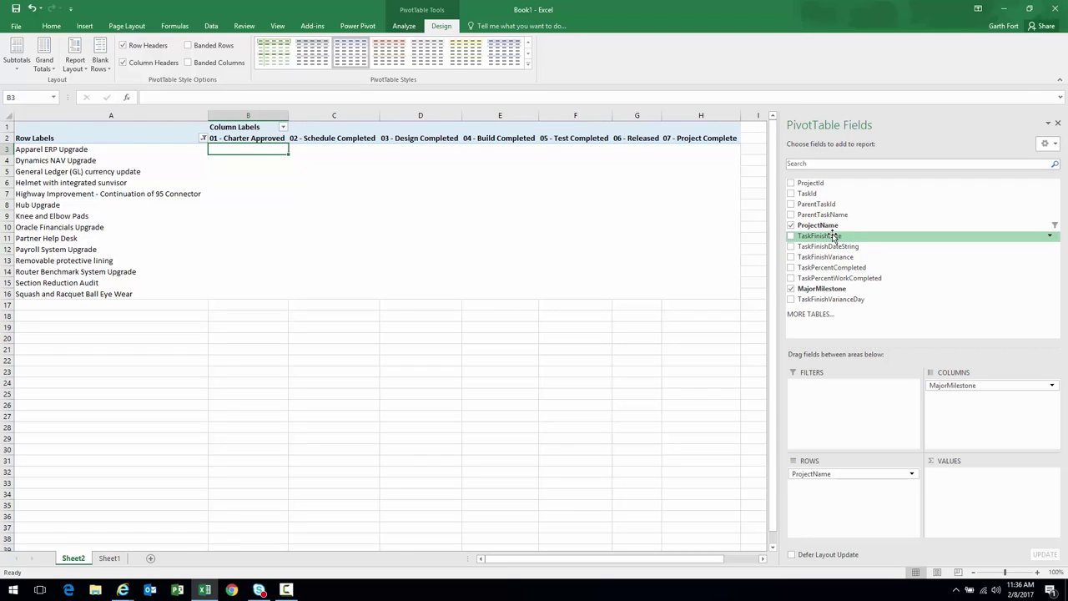
left_click_drag(832, 236, 980, 474)
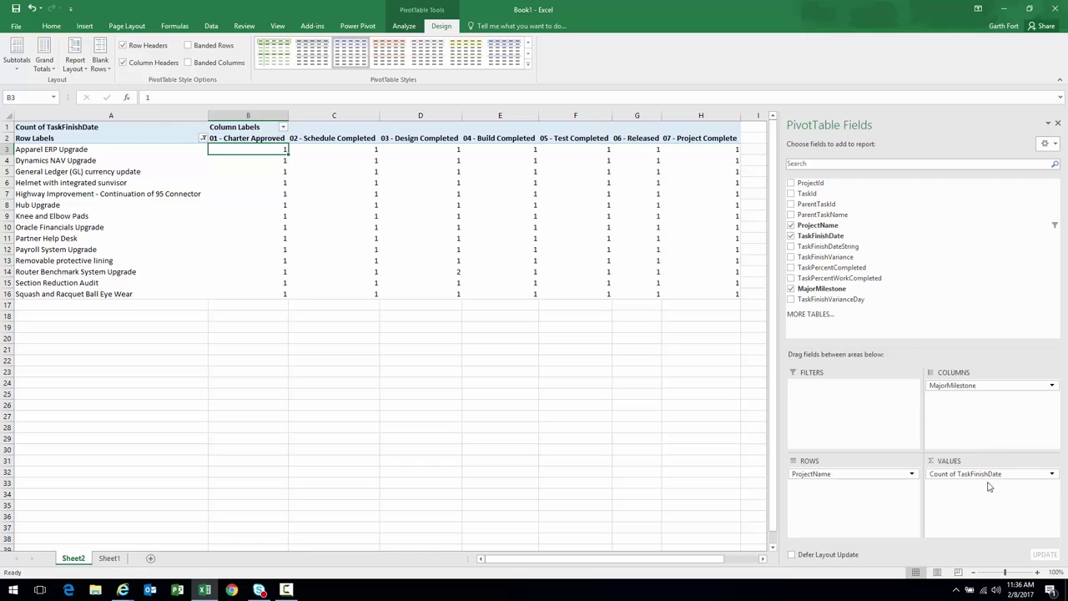
left_click(1051, 473)
left_click(973, 461)
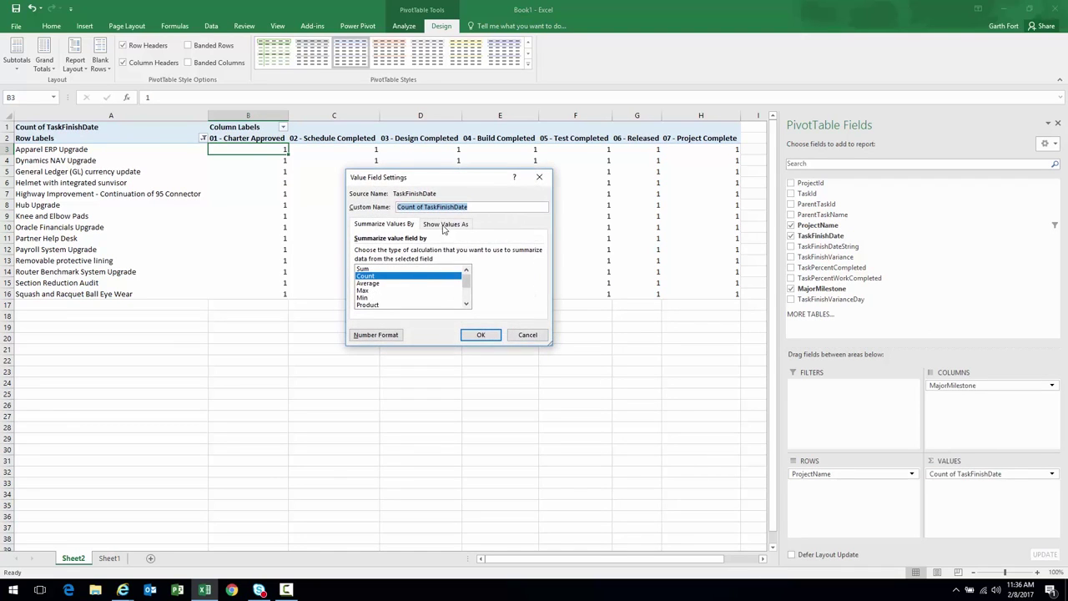
left_click(363, 268)
left_click(446, 224)
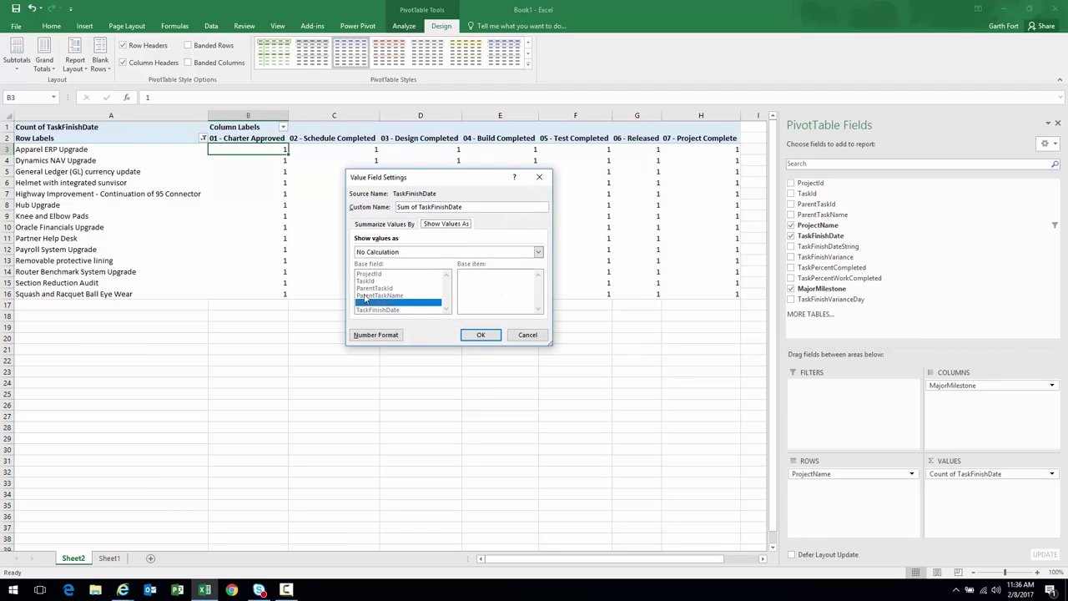
left_click(376, 335)
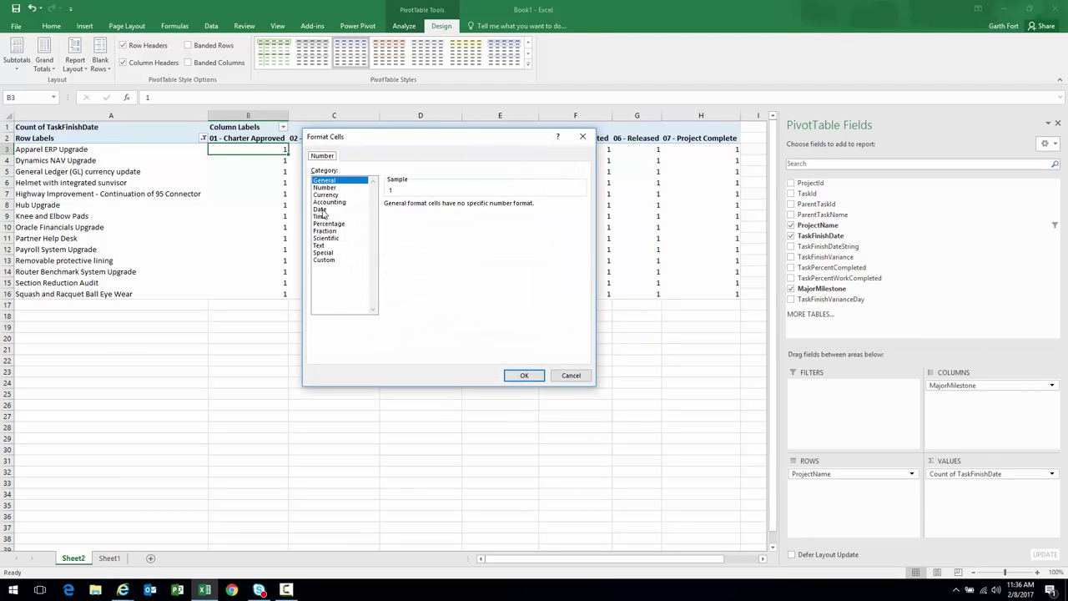
left_click(321, 209)
left_click(517, 376)
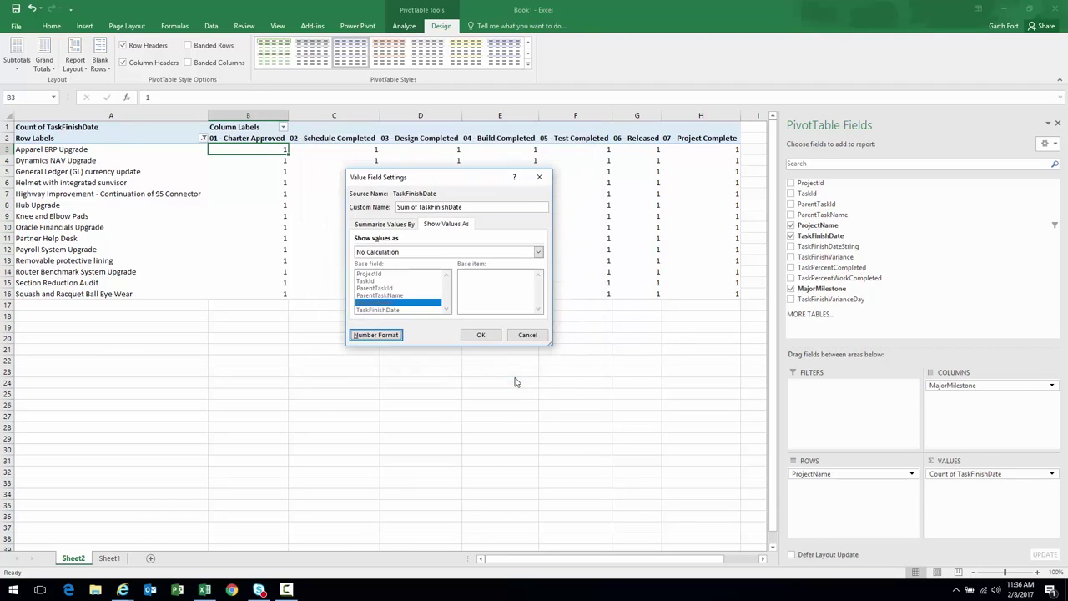
left_click(481, 335)
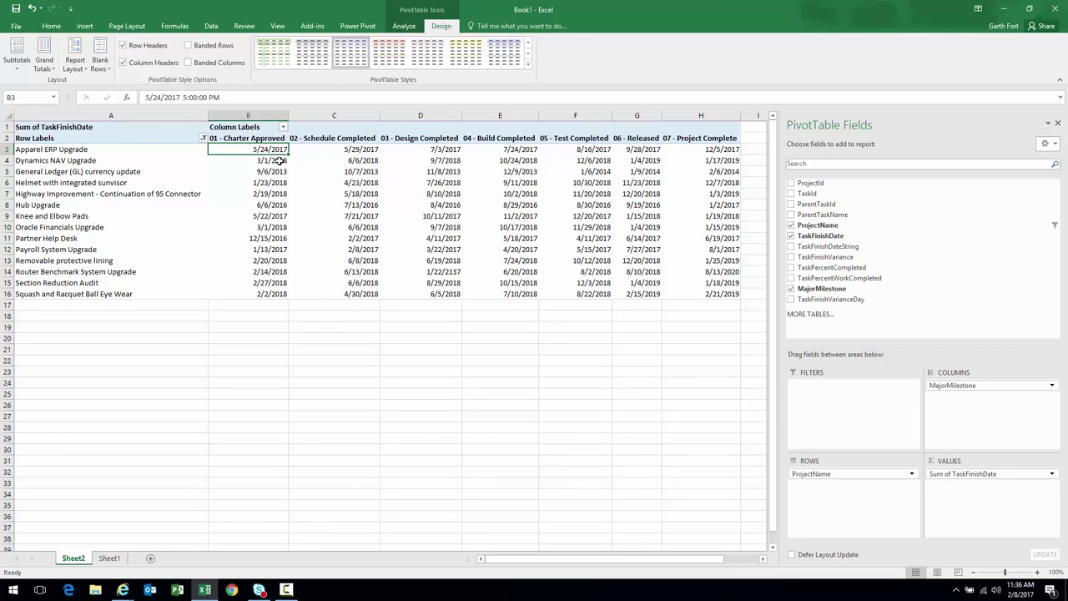
Add TaskFinishVariance to the PivotTable values and remove Sum of TaskFinishDate
mouse_move(279, 161)
mouse_move(322, 170)
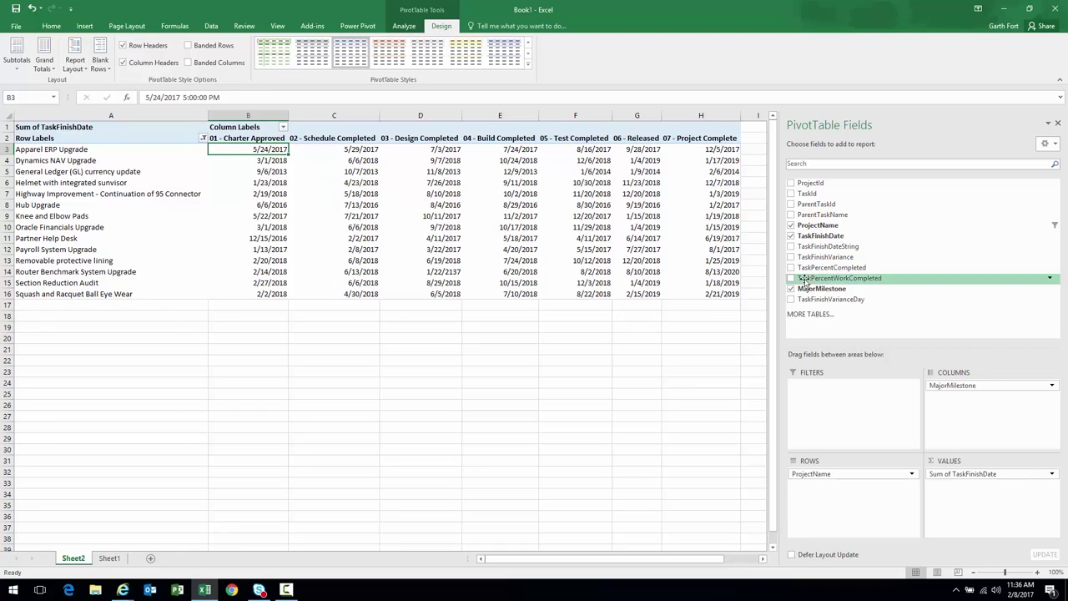
left_click_drag(335, 151, 734, 284)
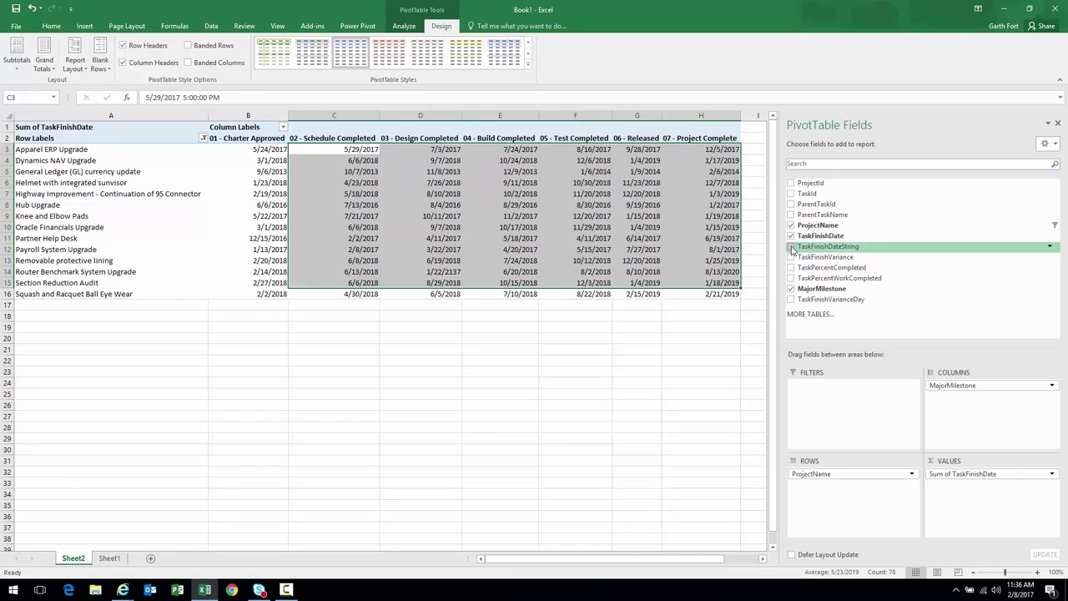
left_click_drag(840, 261, 1028, 479)
left_click(1051, 473)
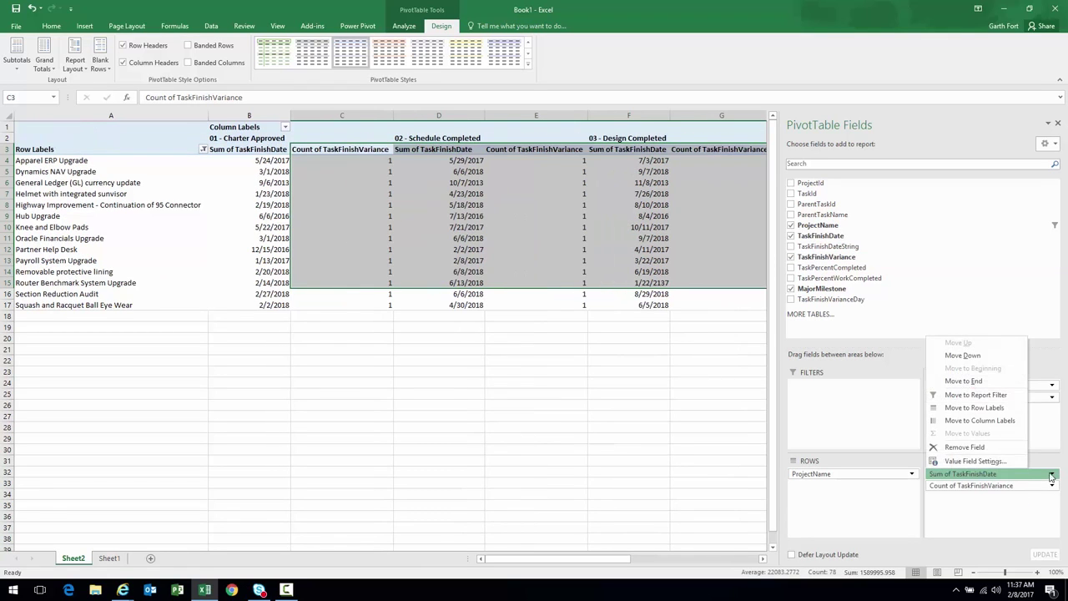
left_click(962, 449)
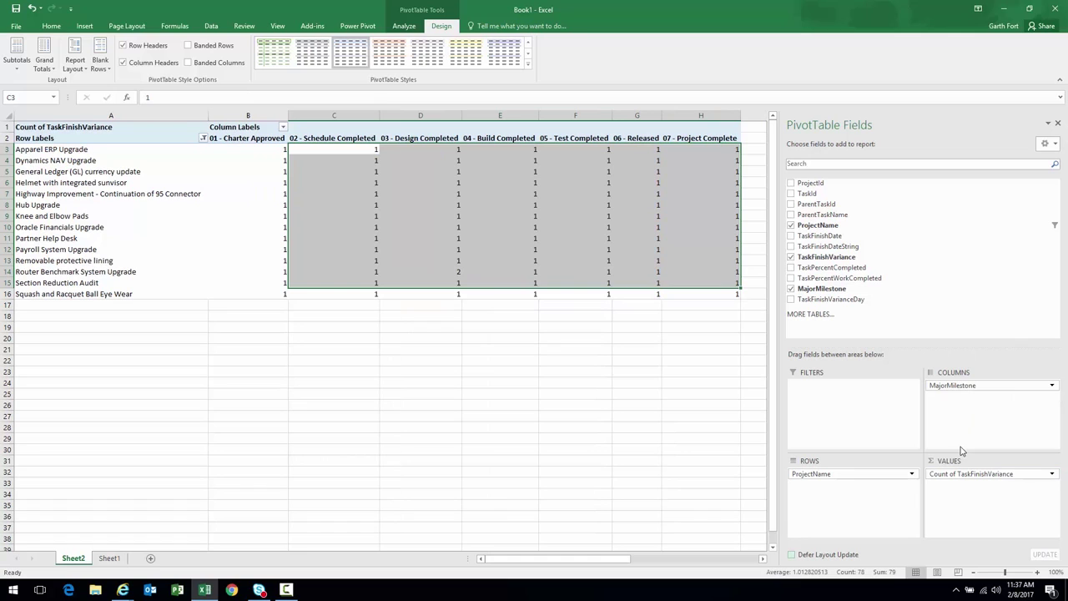
Change the TaskFinishVariance value field to be summarized by Sum
left_click(1051, 474)
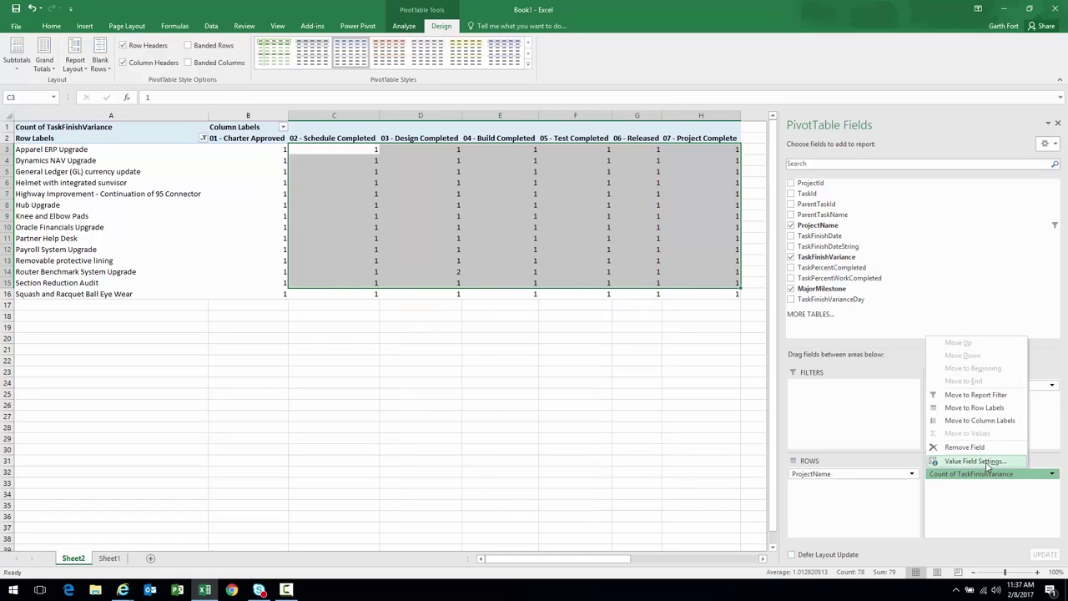
left_click(975, 461)
left_click(364, 270)
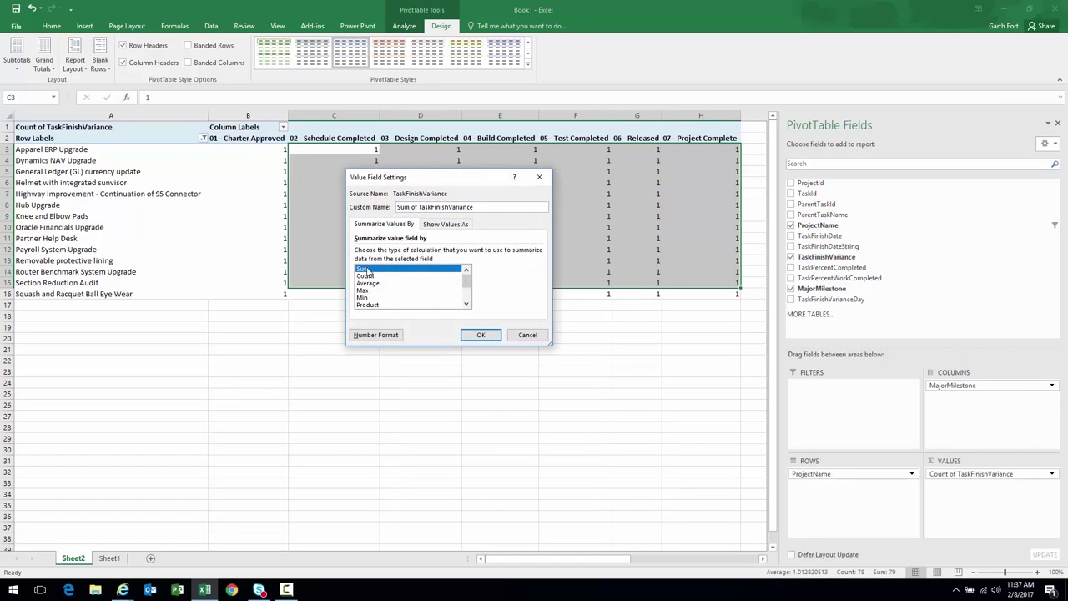
left_click(478, 335)
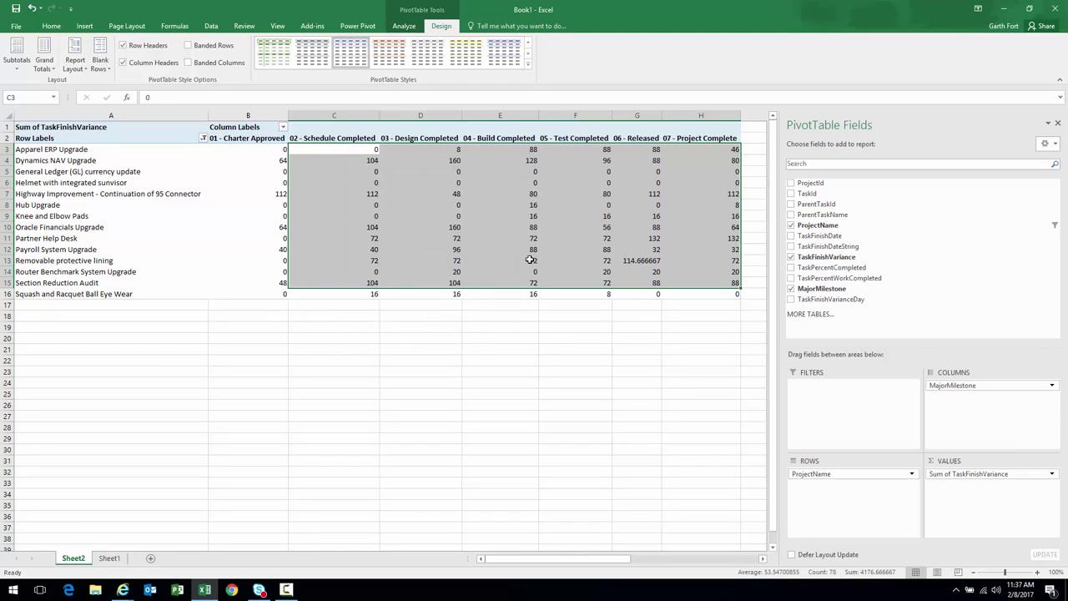
Format the Sum of TaskFinishVariance values as Number with 0 decimal places and check several milestone variances
left_click(1051, 473)
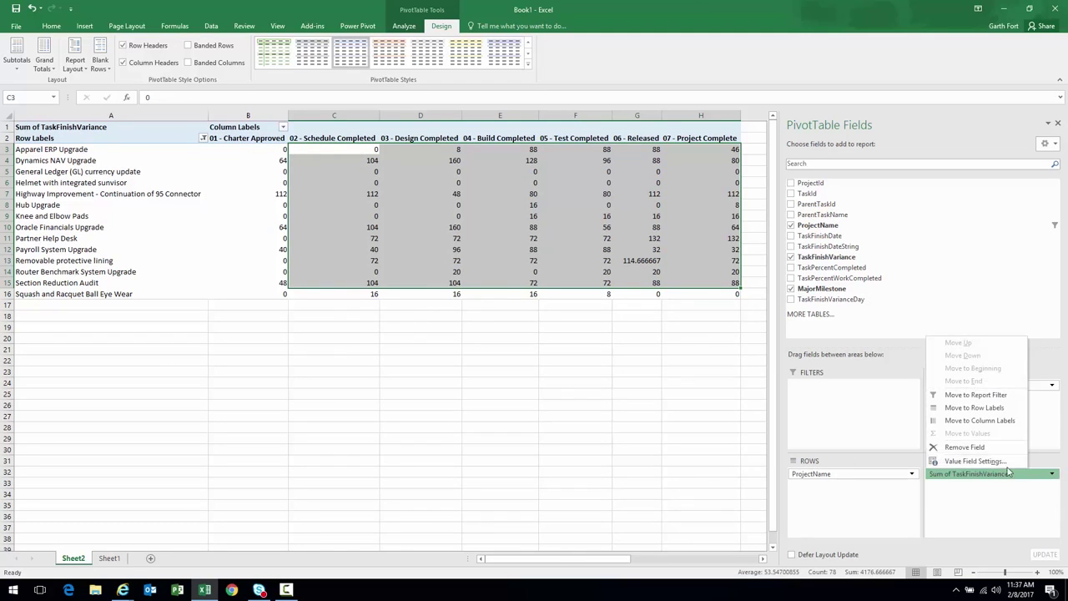
left_click(960, 461)
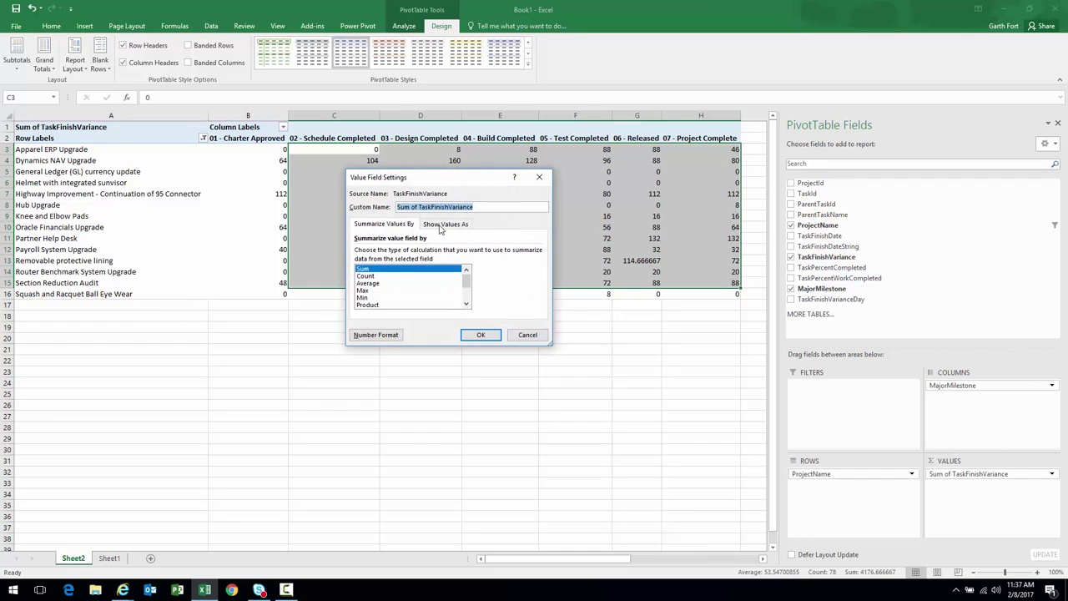
left_click(370, 334)
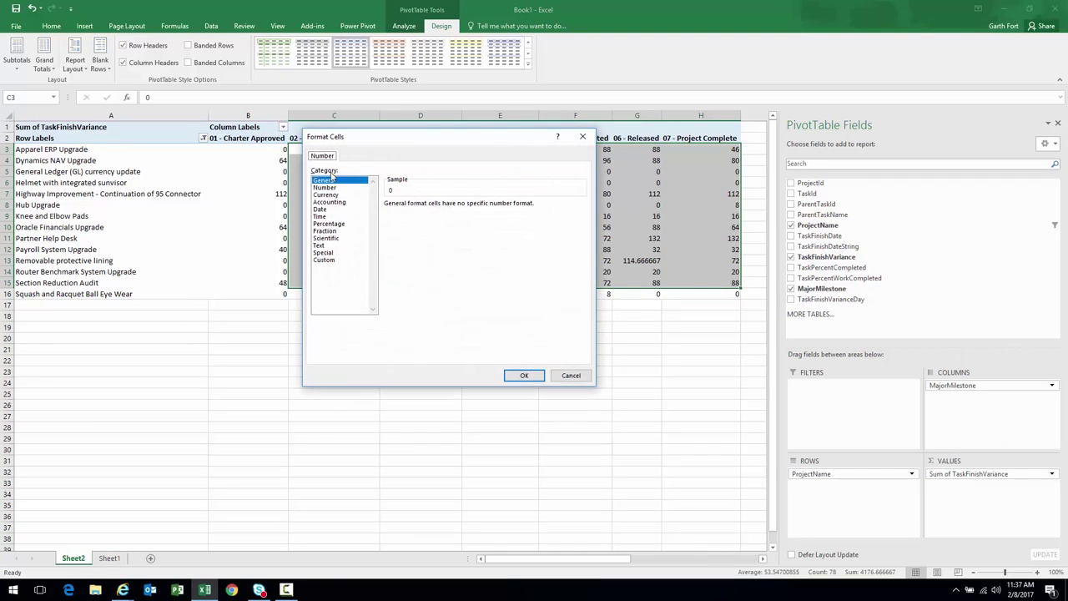
left_click(325, 187)
left_click(459, 206)
left_click(459, 206)
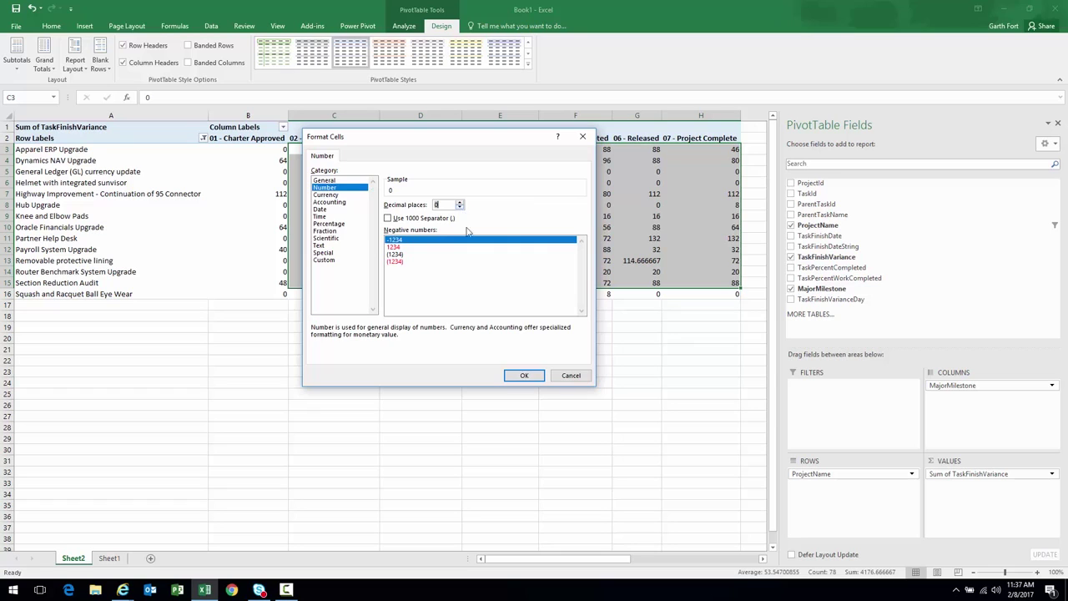
left_click(524, 375)
left_click(481, 334)
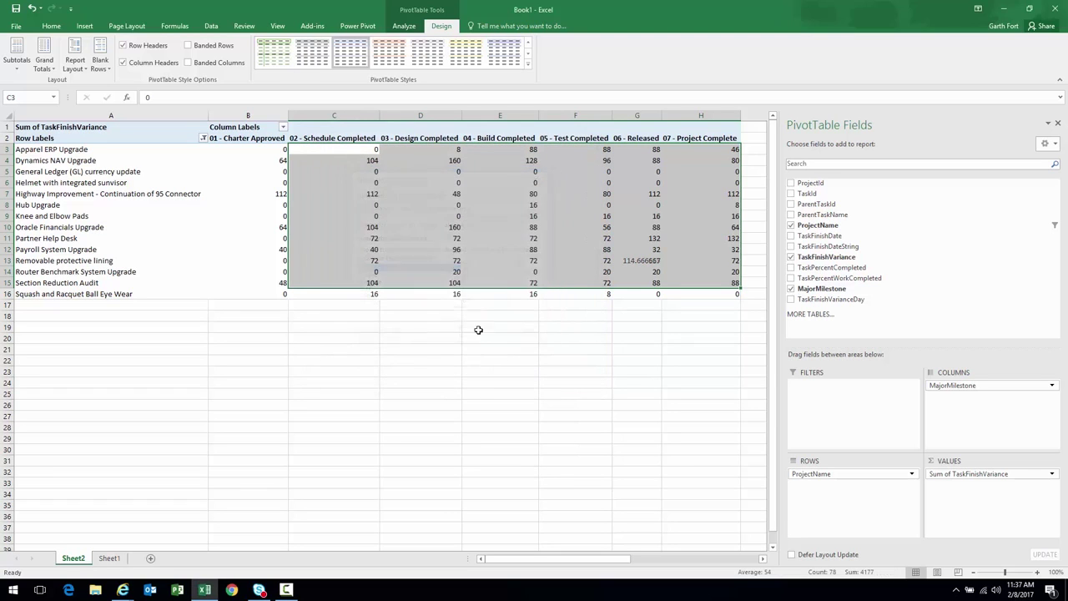
left_click(367, 161)
left_click(456, 163)
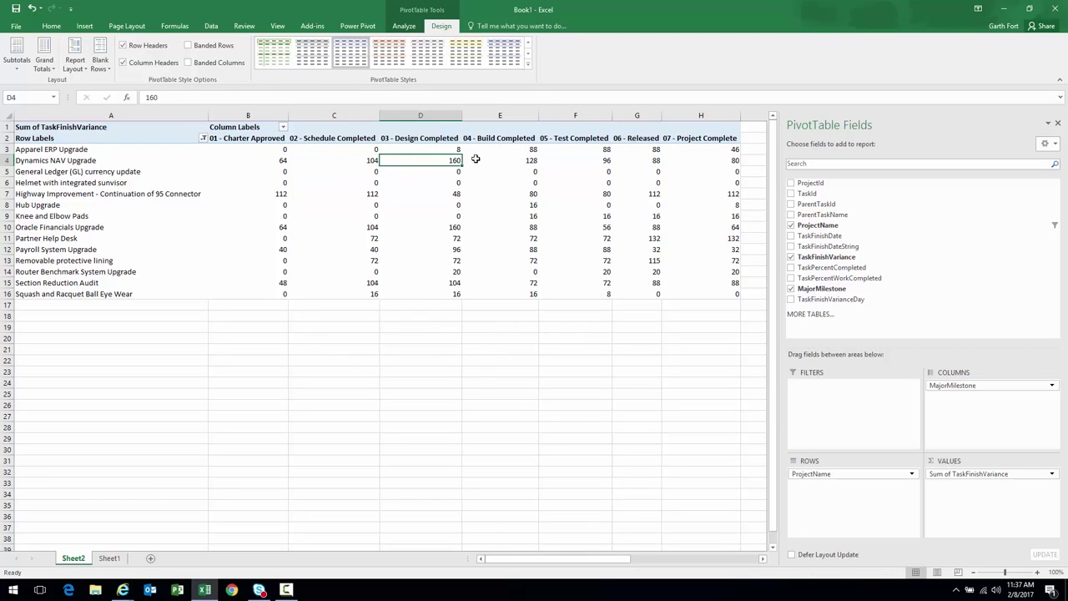
left_click(523, 150)
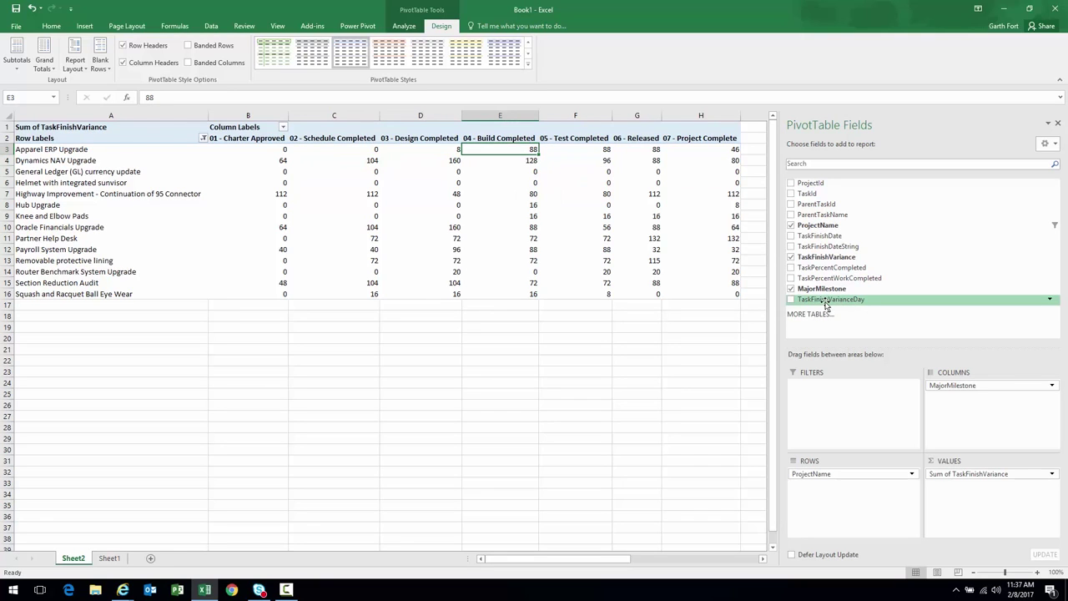
Add TaskFinishVarianceDay to the PivotTable values and remove Sum of TaskFinishVariance
left_click_drag(826, 300, 1020, 486)
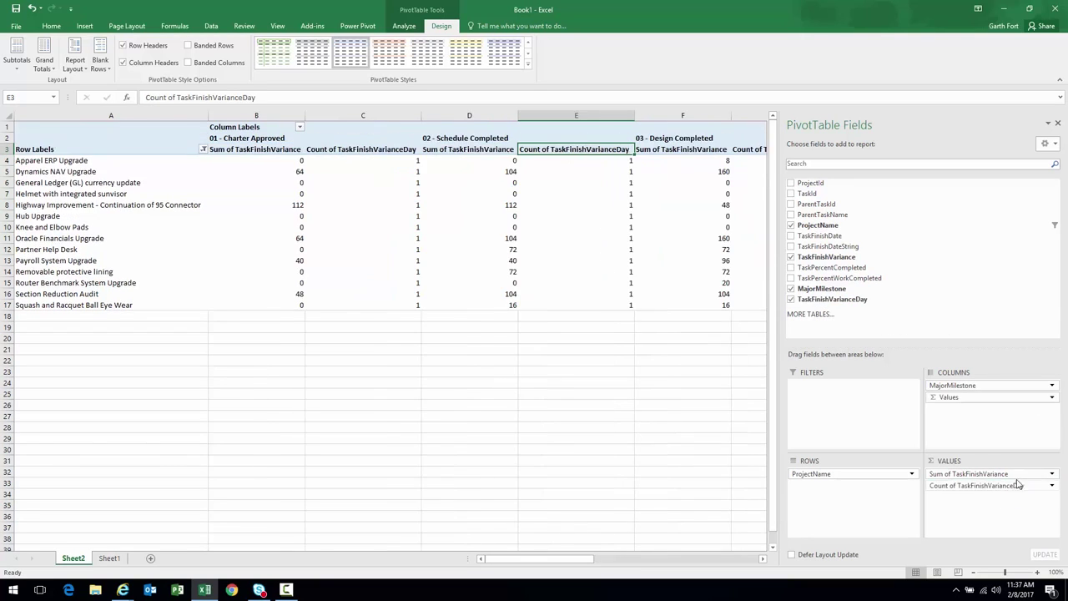
left_click(1052, 474)
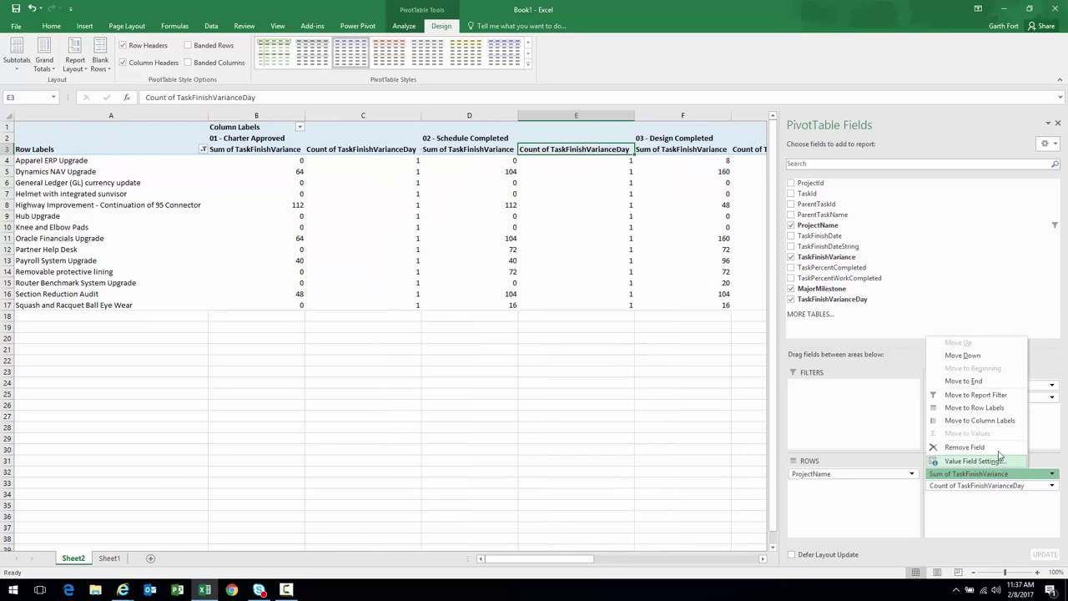
left_click(997, 448)
Summarize TaskFinishVarianceDay by Sum and format it as Number with 0 decimal places
left_click(1052, 473)
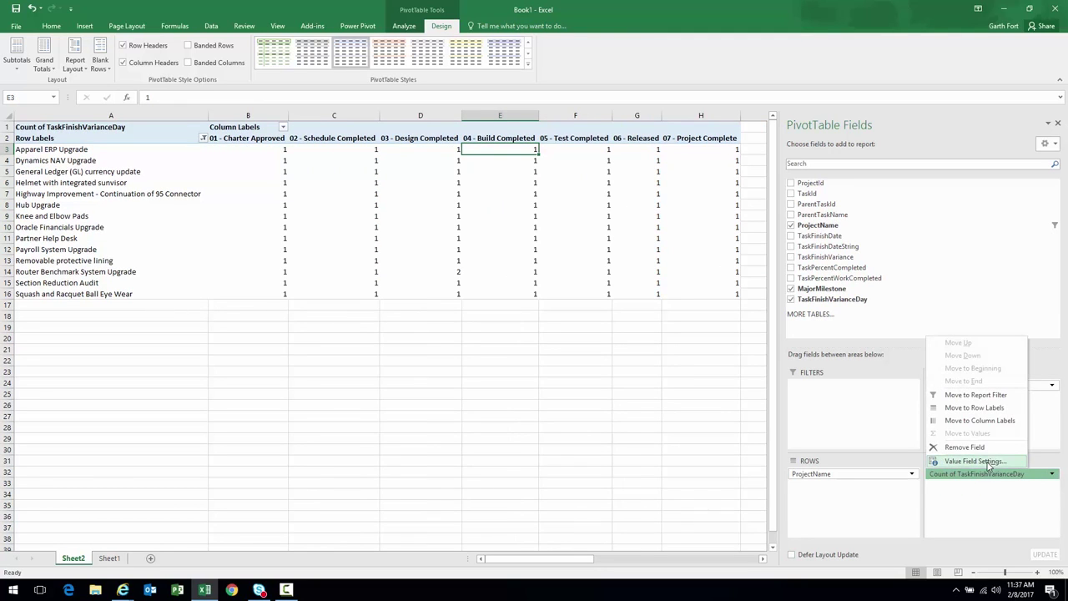
left_click(974, 461)
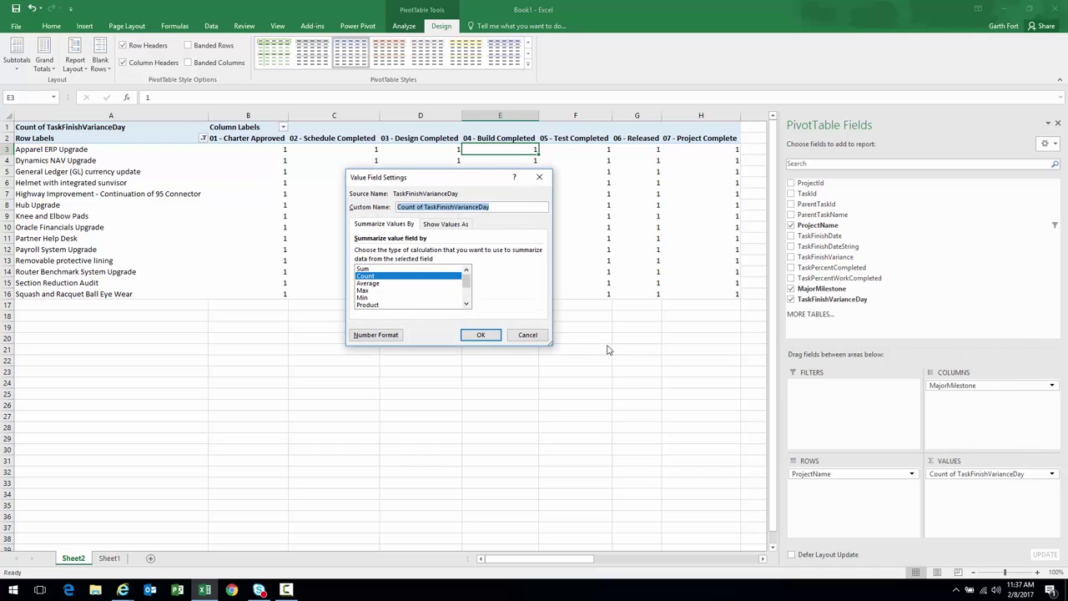
left_click(382, 269)
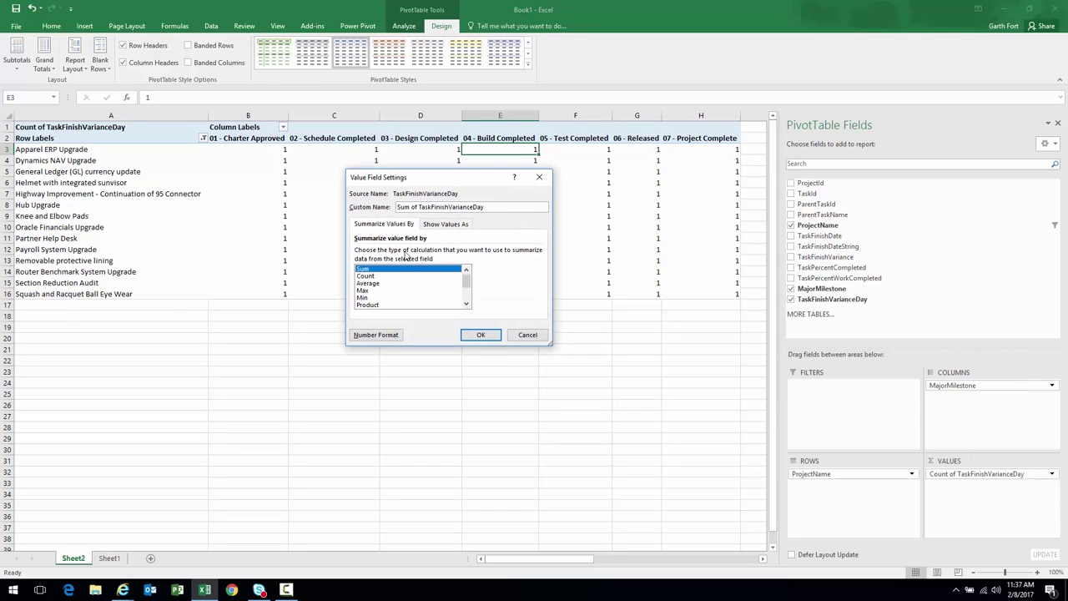
left_click(376, 335)
left_click(325, 187)
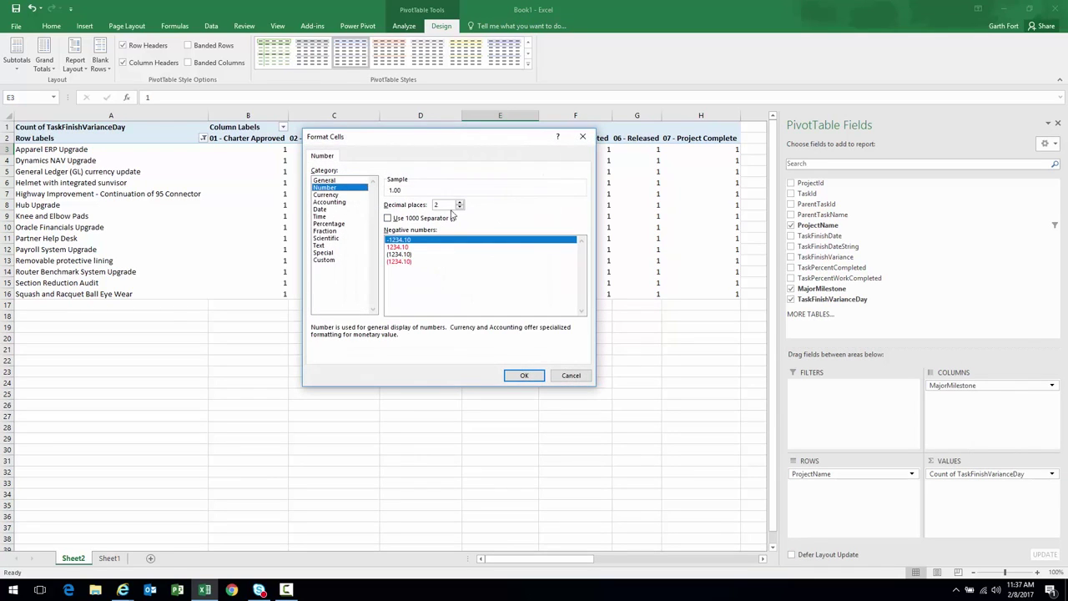
double_click(458, 207)
left_click(520, 375)
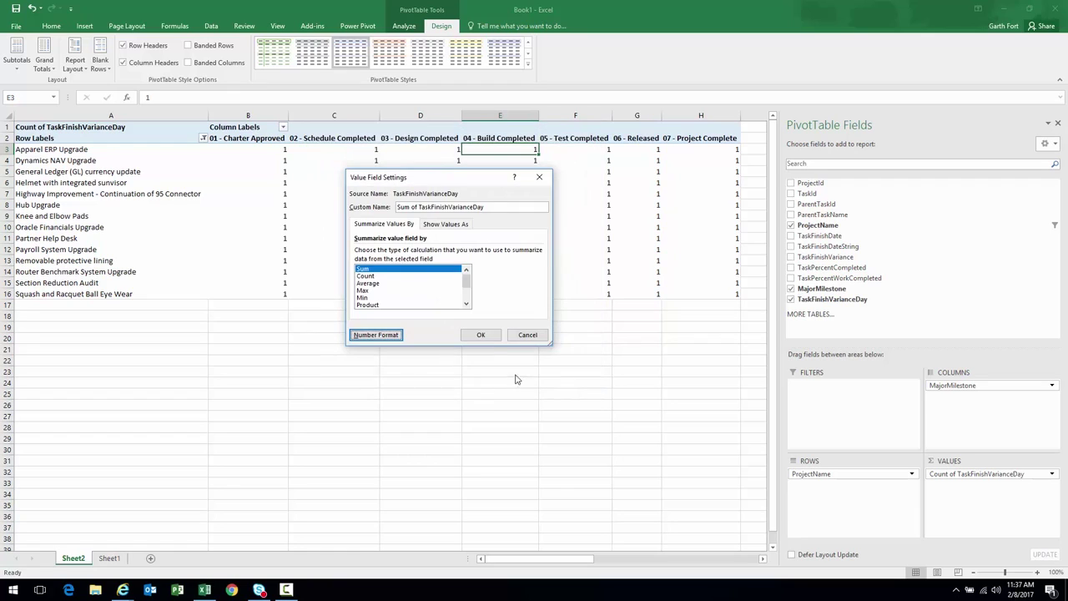
left_click(481, 335)
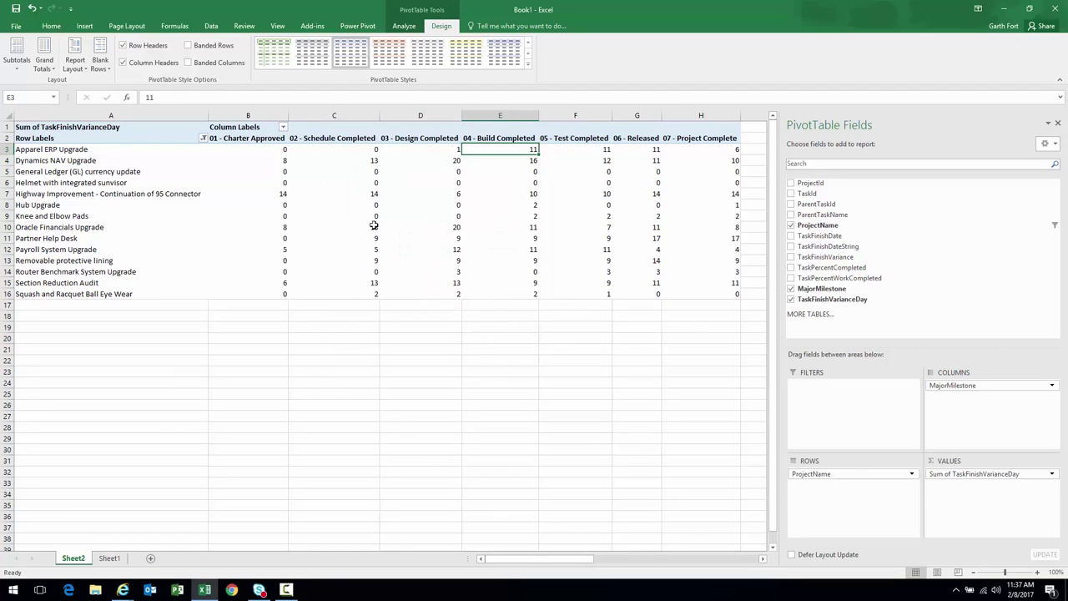
Review the finish variances in days for several projects under the Charter Approved and Design Completed milestones
left_click(277, 153)
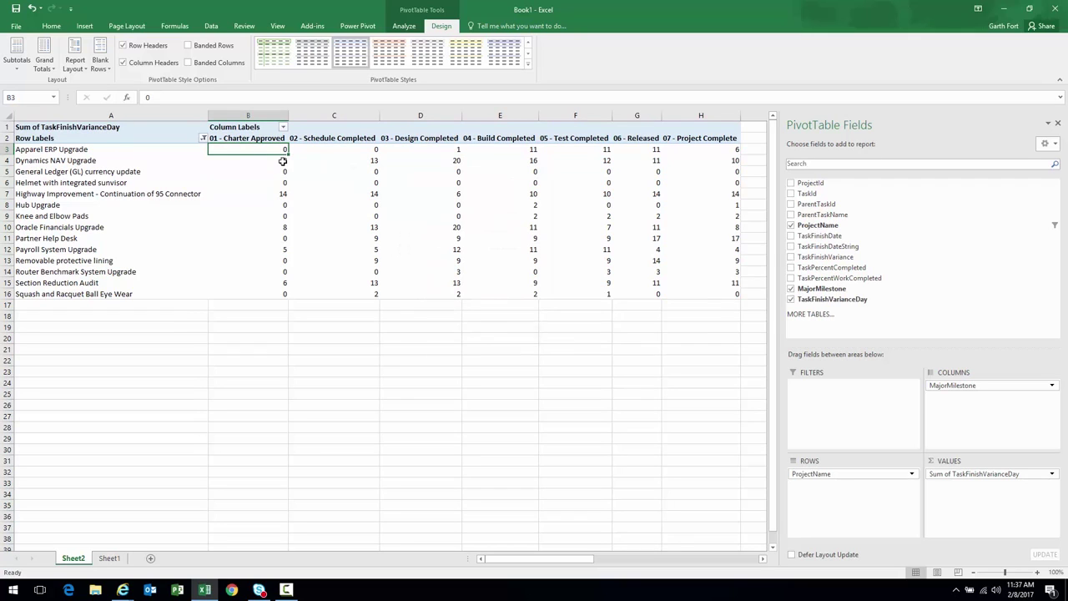
left_click(283, 161)
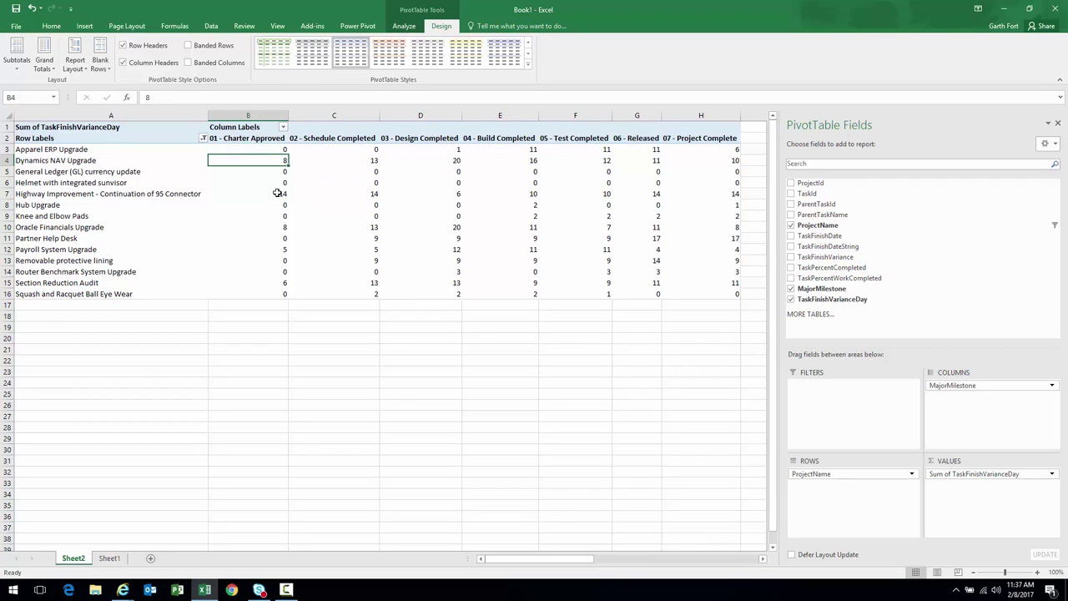
left_click(277, 193)
left_click(453, 224)
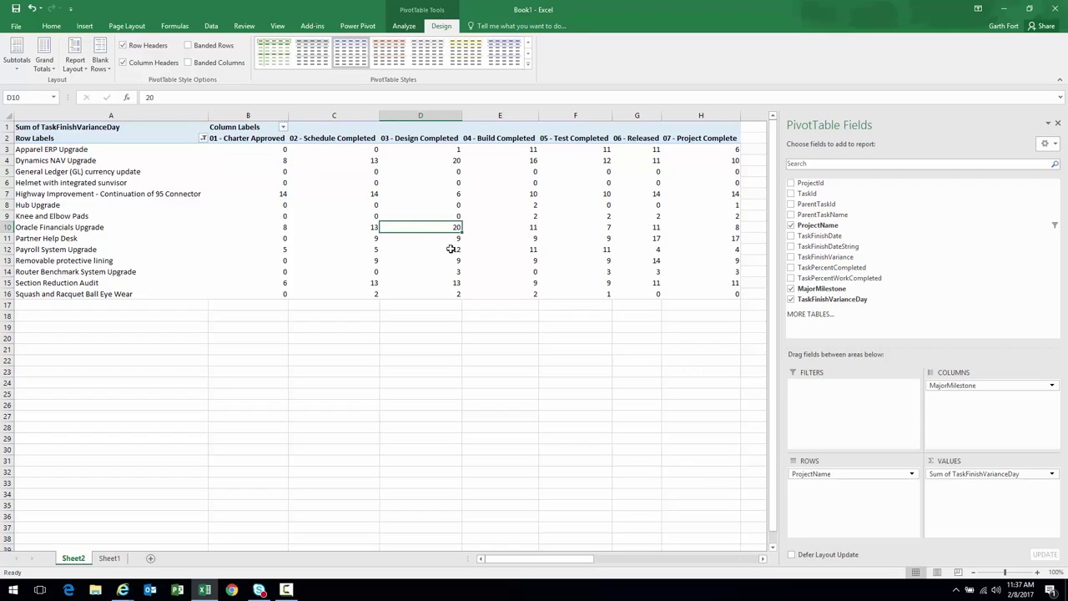
left_click(451, 249)
left_click(454, 284)
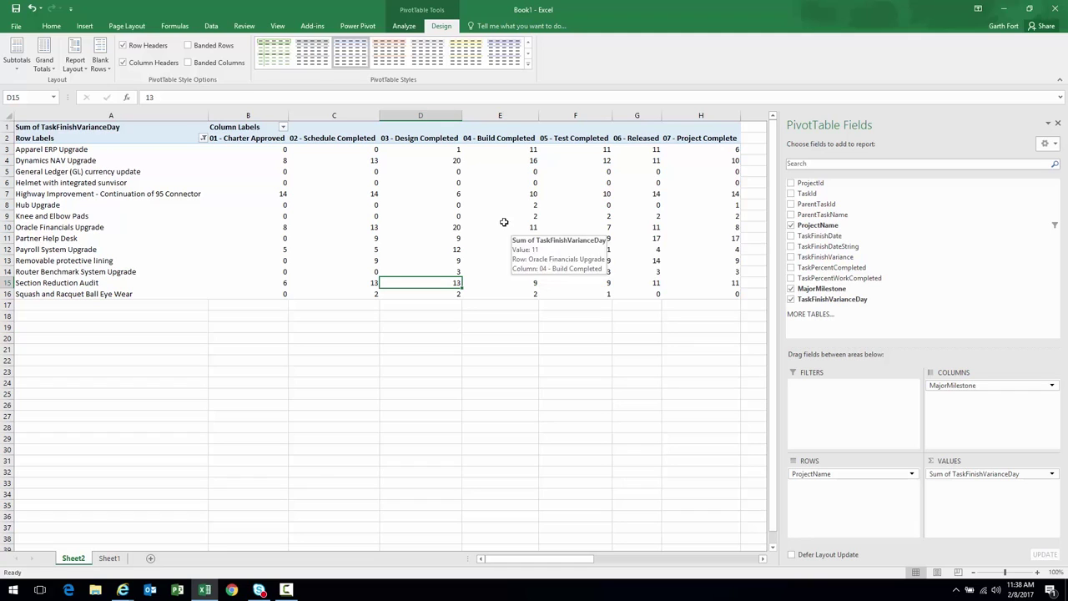
Apply the Red - Yellow - Green color scale conditional formatting to the variance values in B3:H16
left_click(265, 151)
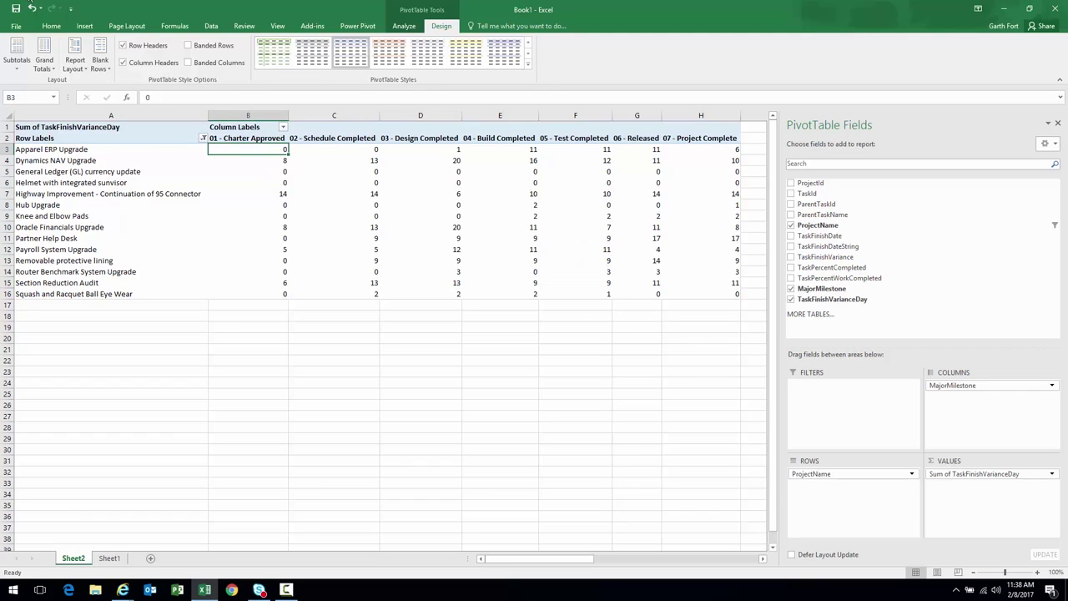
left_click(51, 26)
left_click_drag(708, 294, 292, 127)
left_click(447, 62)
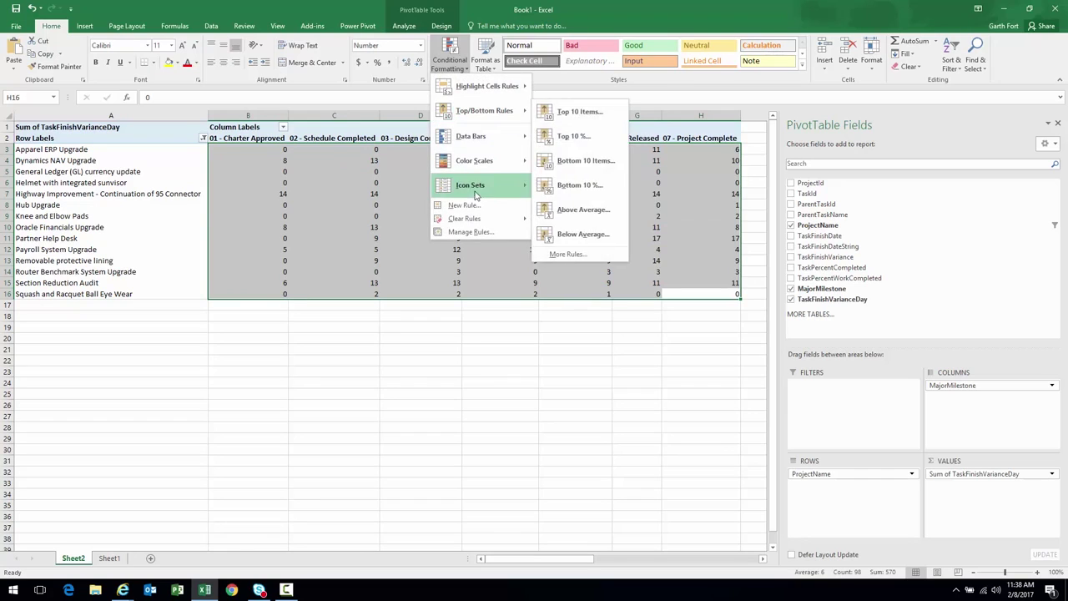
mouse_move(492, 161)
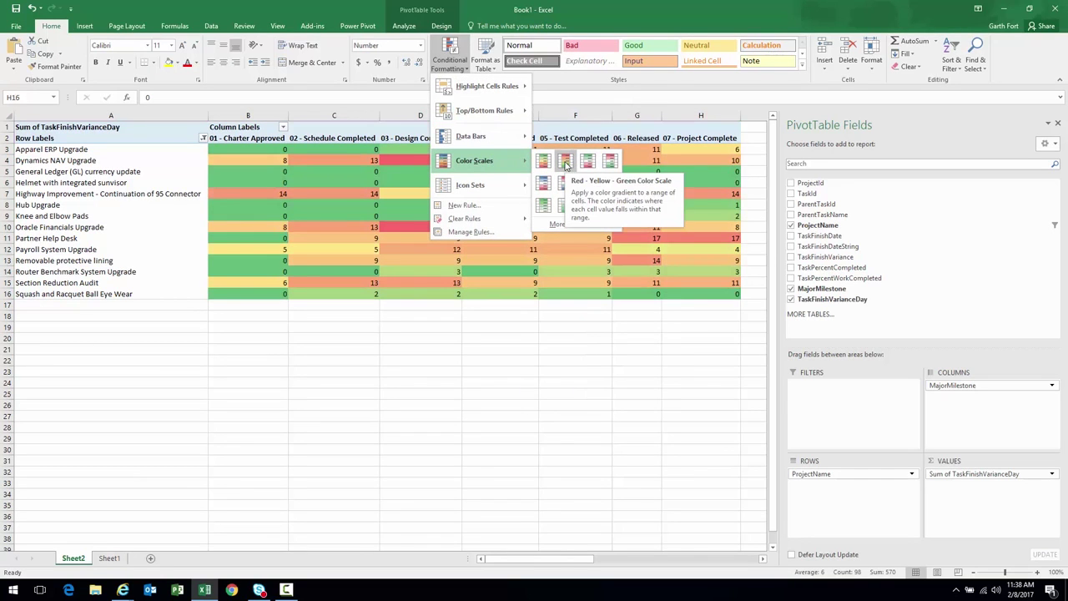
left_click(565, 161)
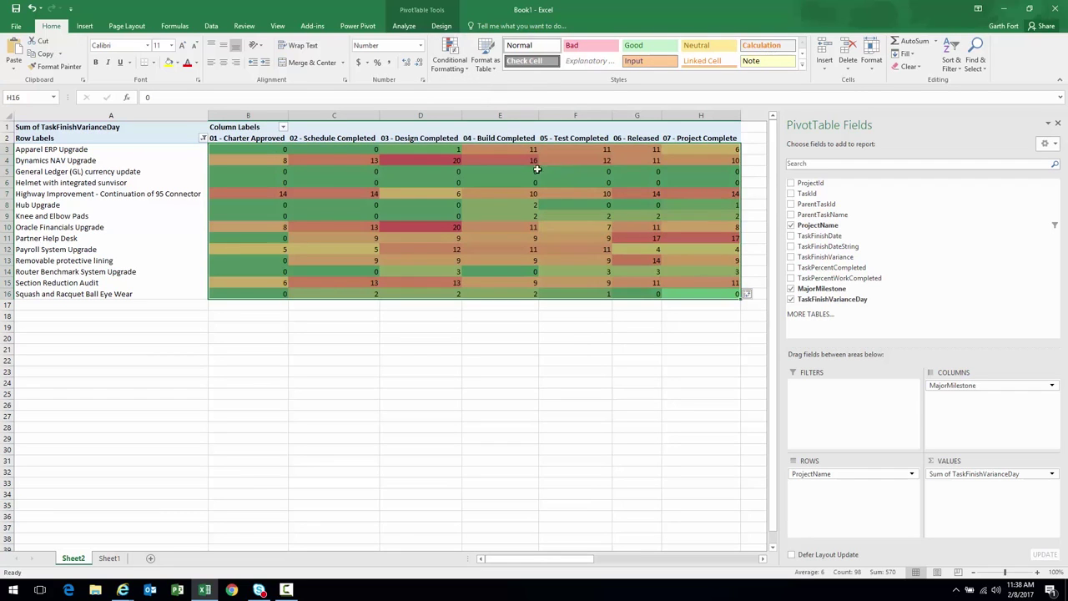
left_click(238, 150)
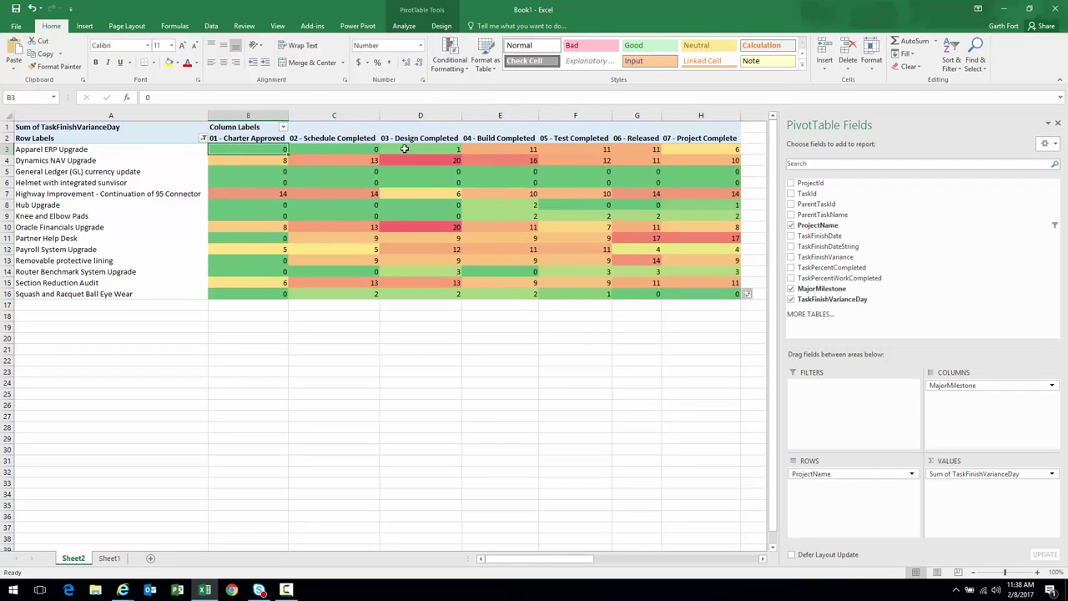
left_click_drag(250, 150, 698, 291)
left_click(692, 250)
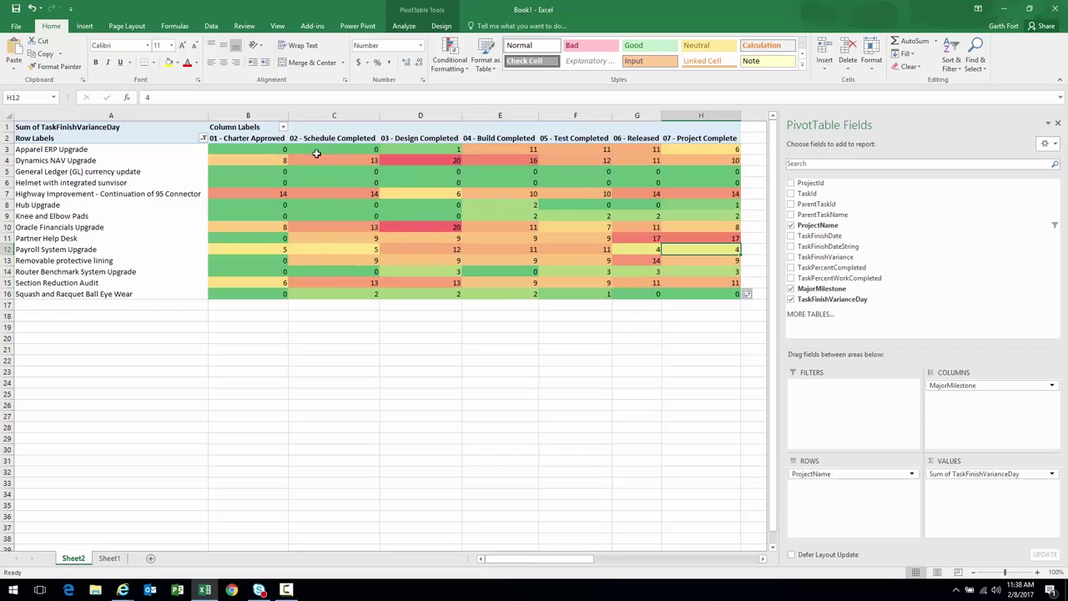
Edit the PivotTable's graded color scale rule, setting the minimum, midpoint and maximum types to Number
left_click(451, 60)
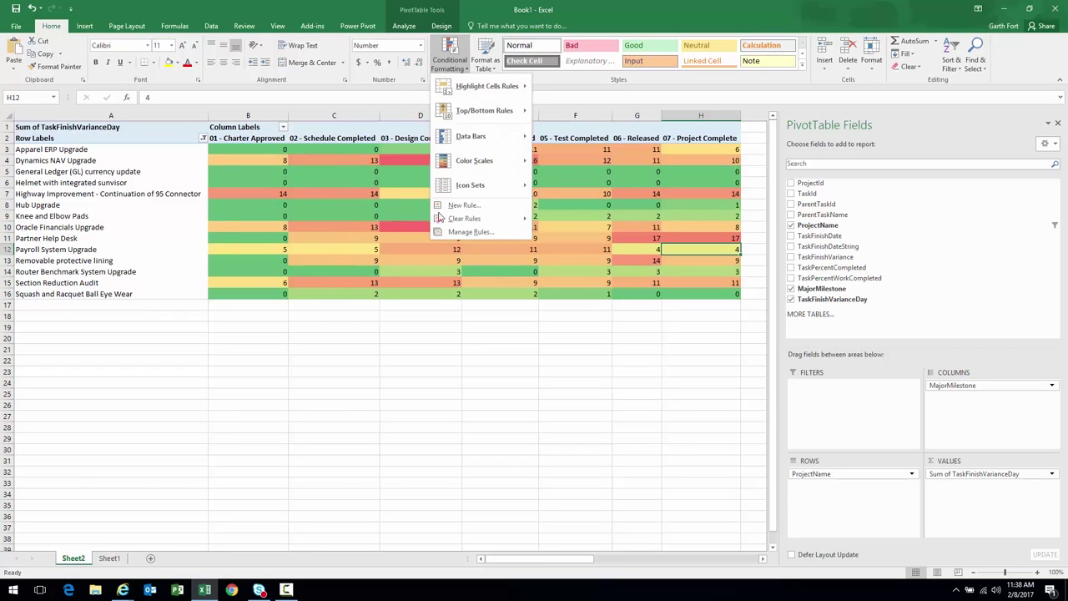
left_click(480, 234)
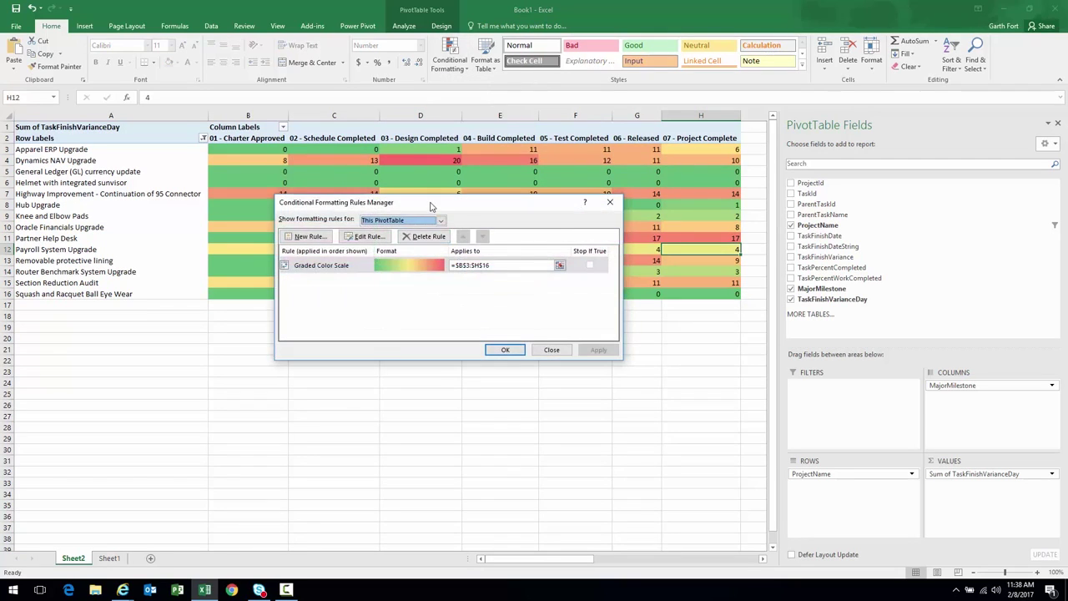
left_click(442, 219)
left_click(409, 254)
left_click(382, 200)
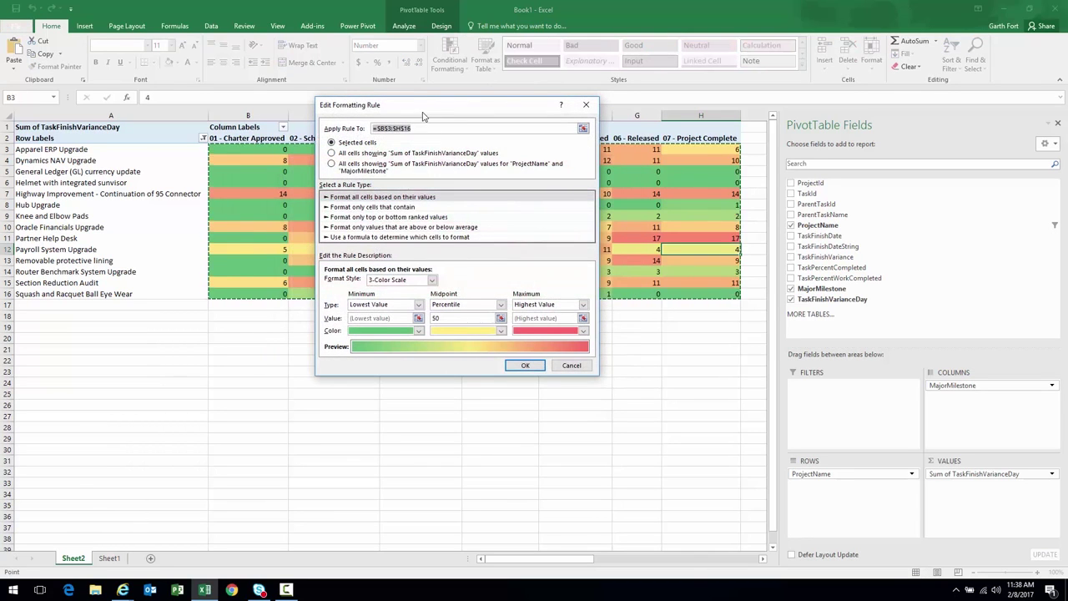
left_click_drag(424, 112, 418, 90)
left_click(415, 287)
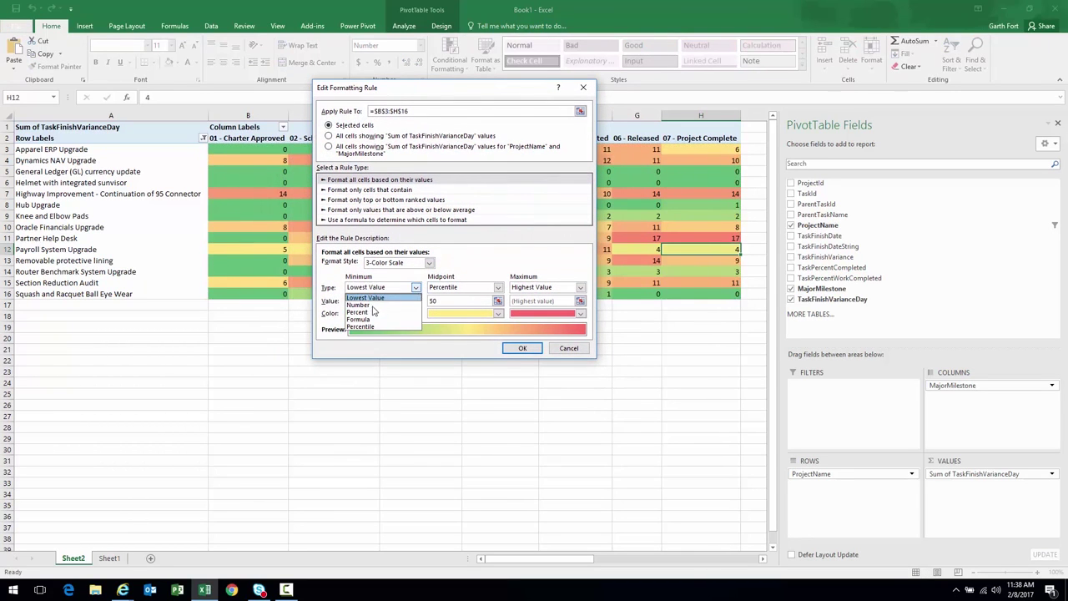
left_click(367, 305)
left_click(498, 287)
left_click(441, 298)
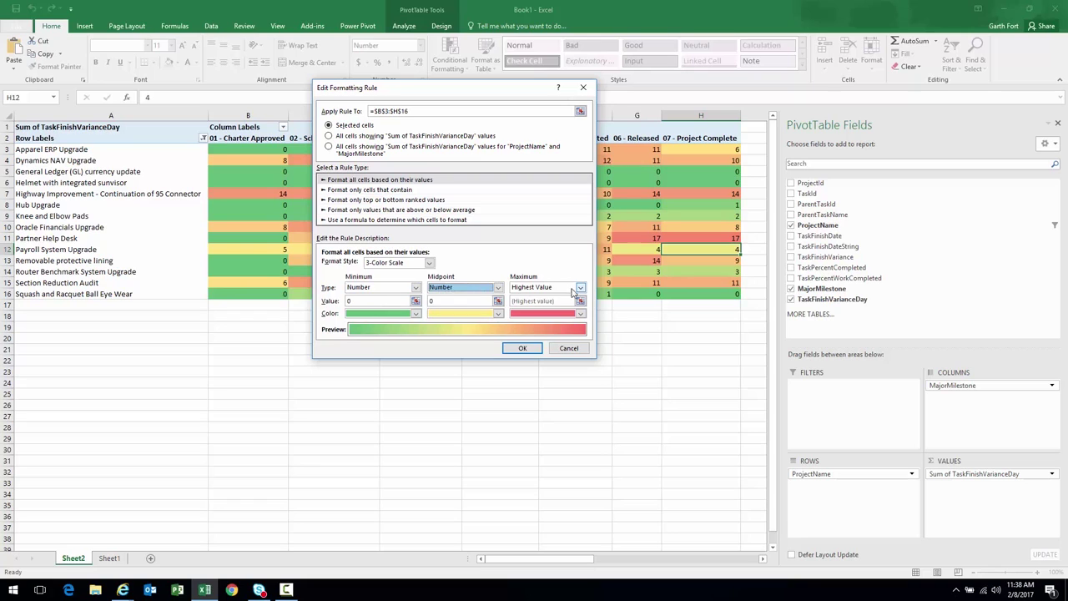
left_click(580, 287)
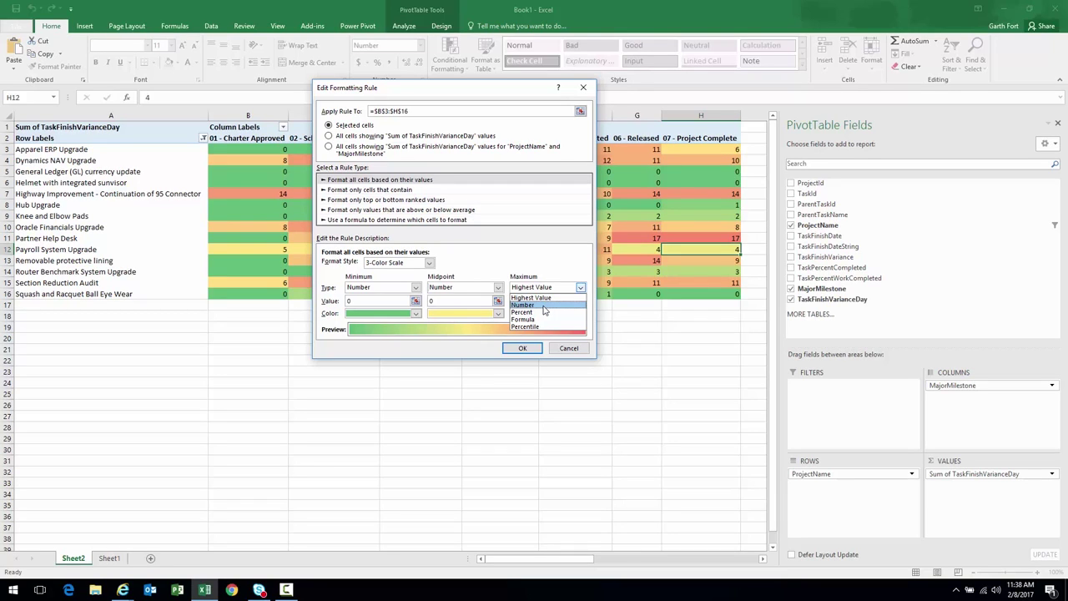
left_click(543, 307)
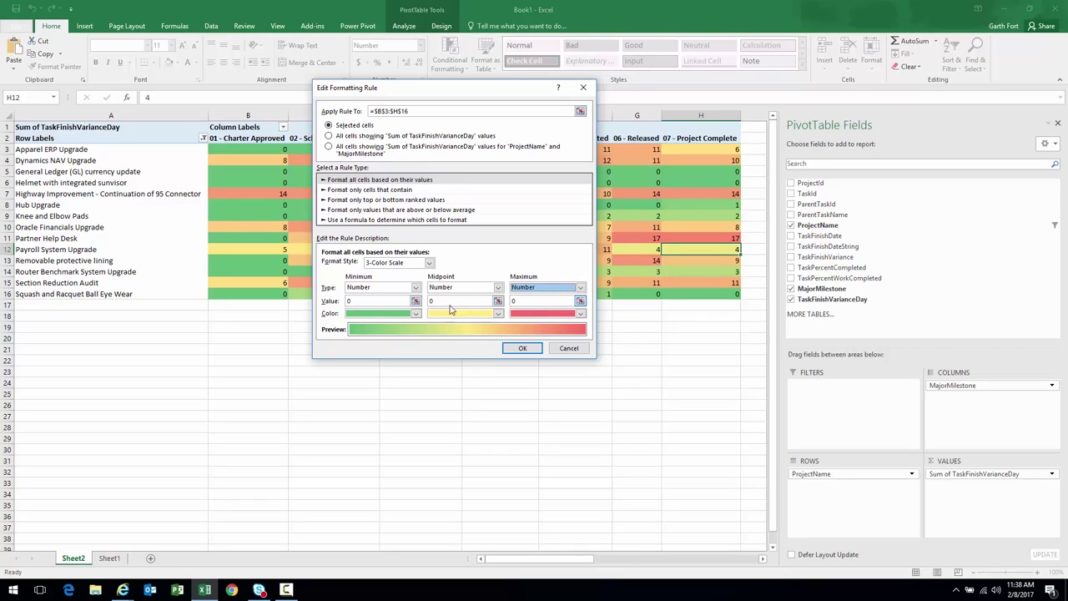
Set the three-color scale rule's values to 0 for minimum, 7 for midpoint and 15 for maximum, and apply it
left_click(367, 300)
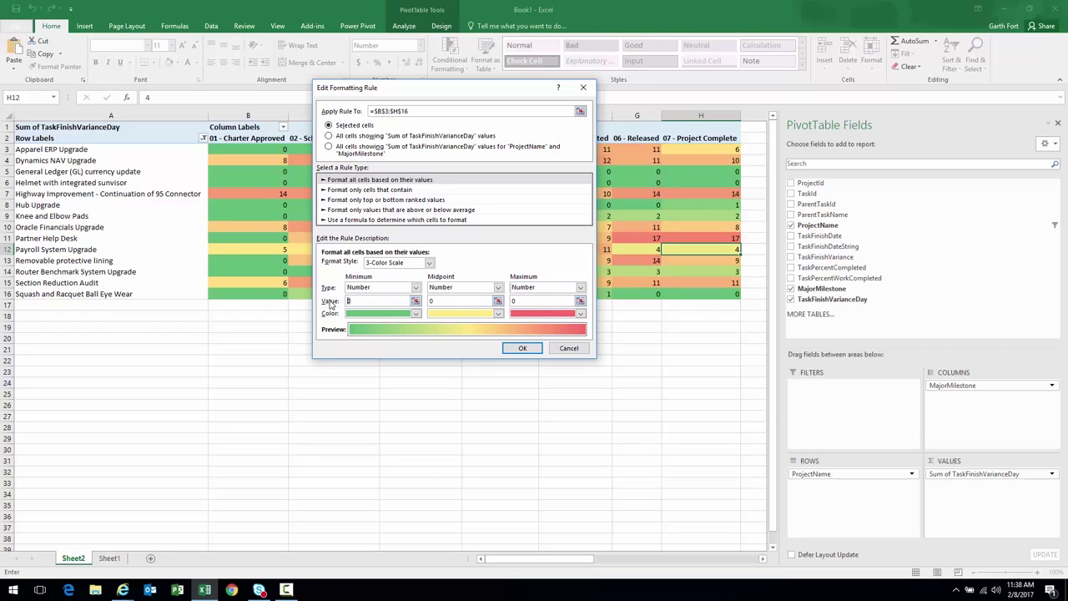
left_click(447, 300)
type("7")
key("Tab")
key("Tab")
left_click(517, 306)
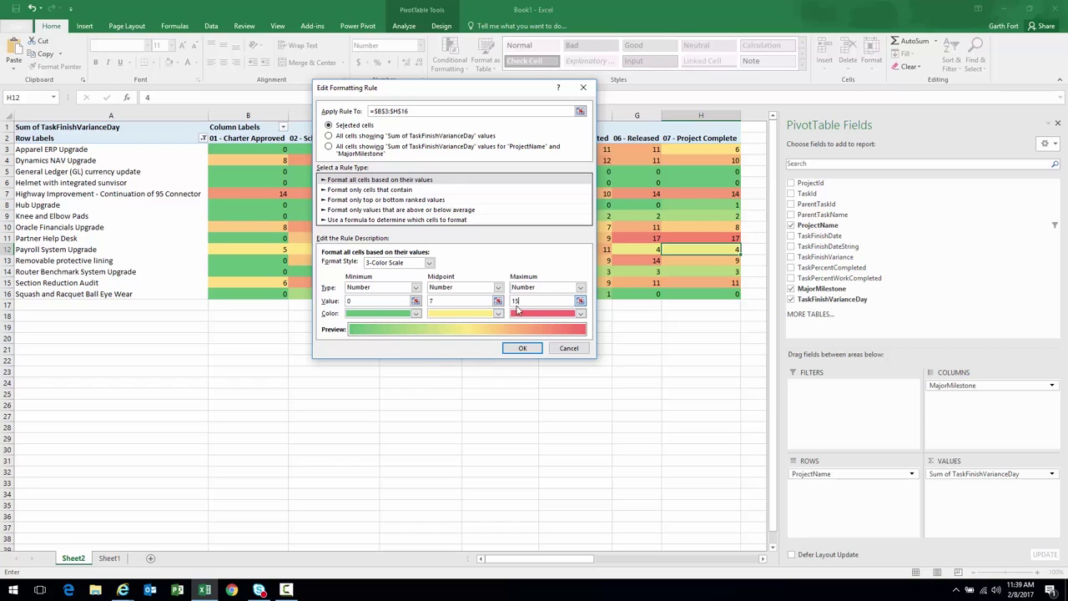
left_click(523, 348)
left_click(514, 310)
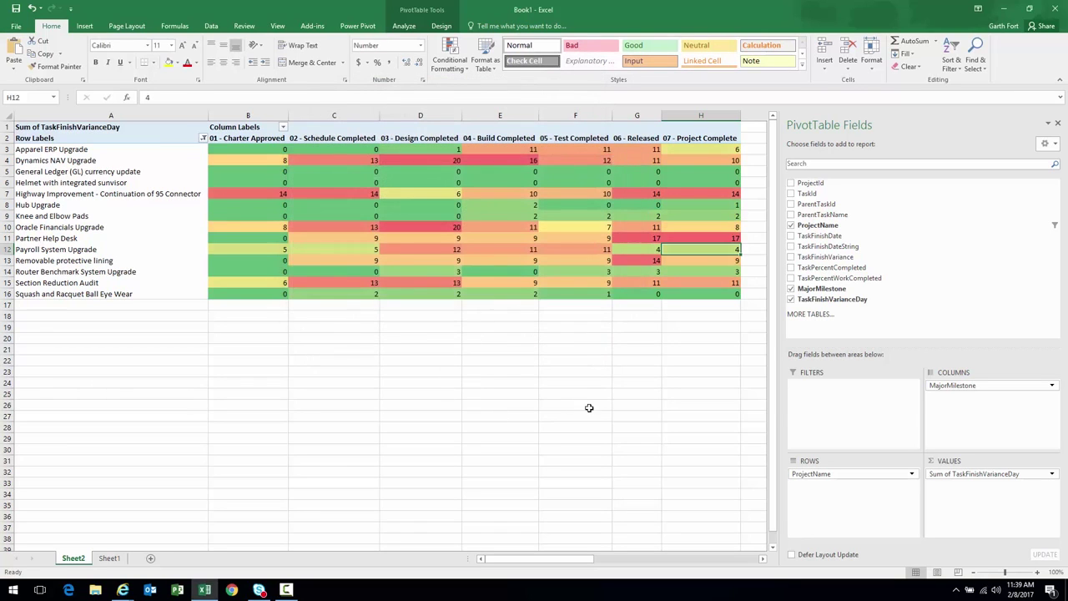
Examine the recolored variances for Apparel ERP Upgrade, Dynamics NAV Upgrade and Knee and Elbow Pads across the milestones
left_click(265, 150)
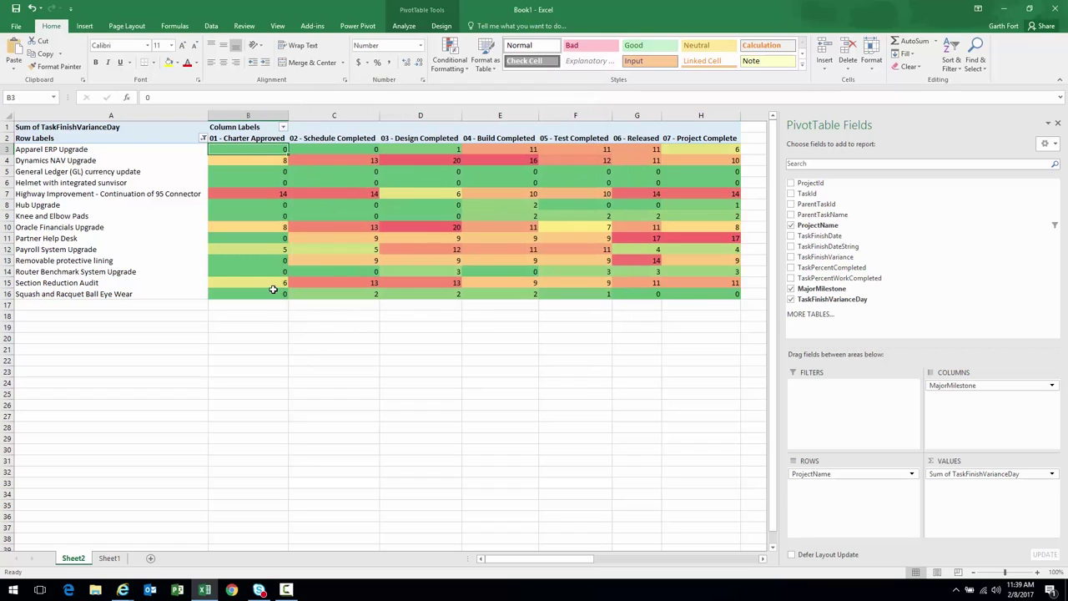
left_click(294, 149)
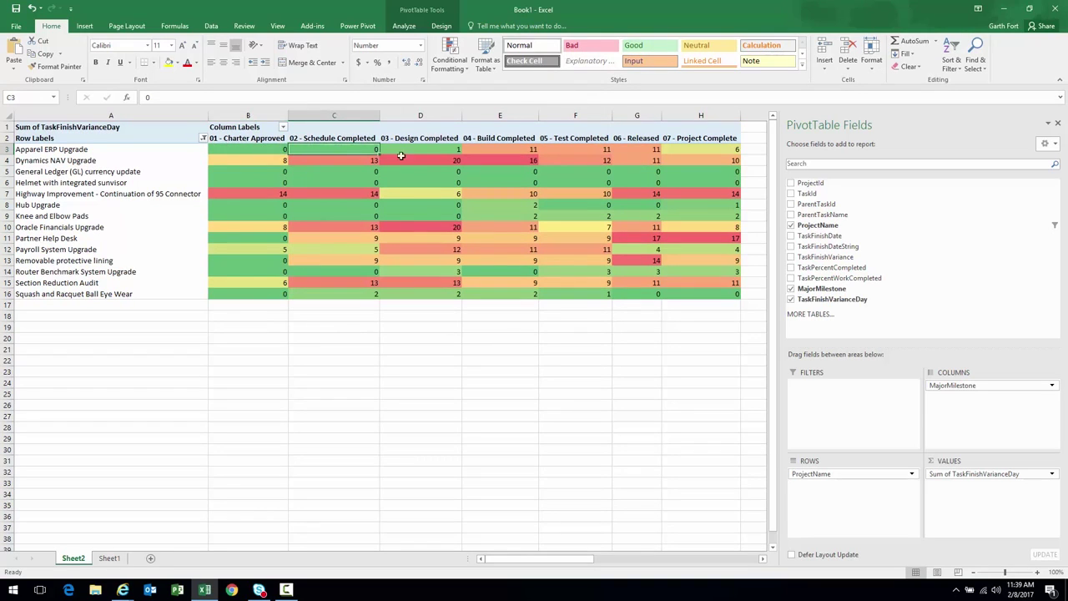
left_click(406, 150)
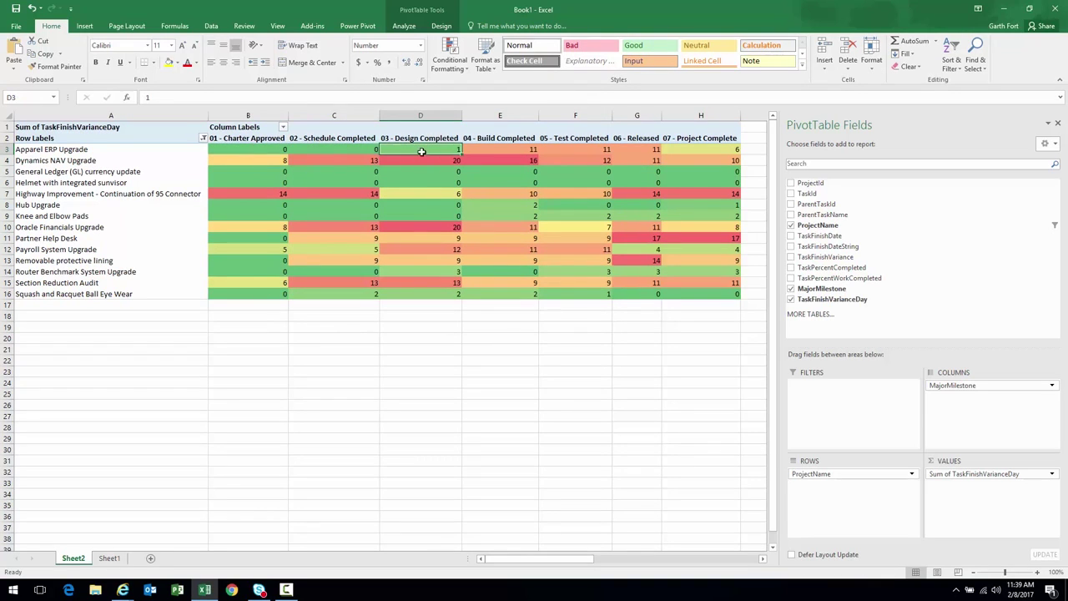
left_click(701, 147)
left_click(272, 162)
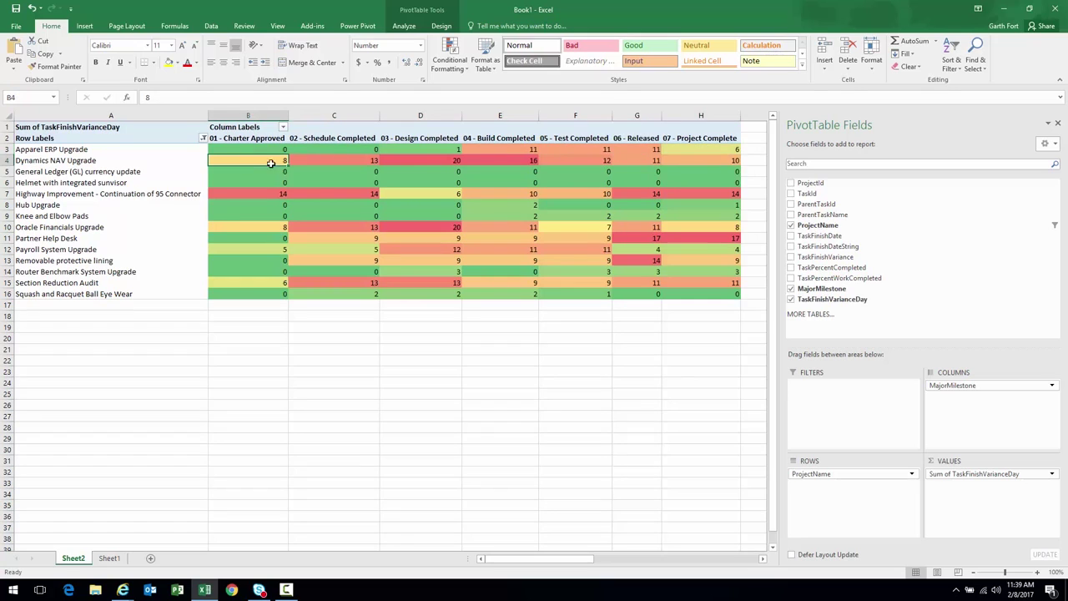
left_click_drag(521, 214, 668, 216)
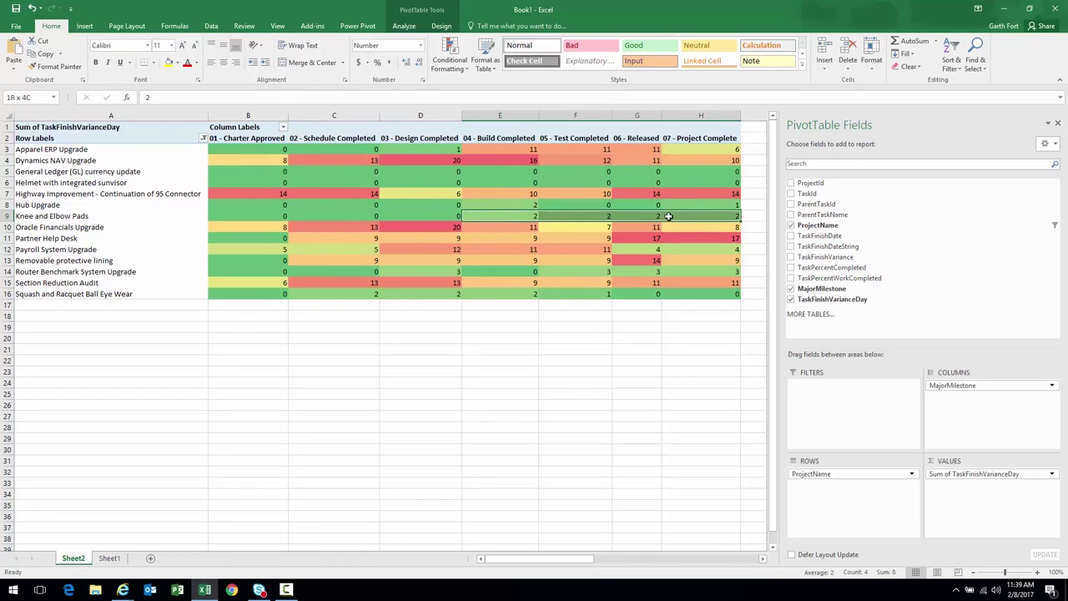
Examine the mid-range and high variances for Oracle Financials Upgrade, Partner Help Desk, Section Reduction Audit and Removable protective lining
left_click(593, 230)
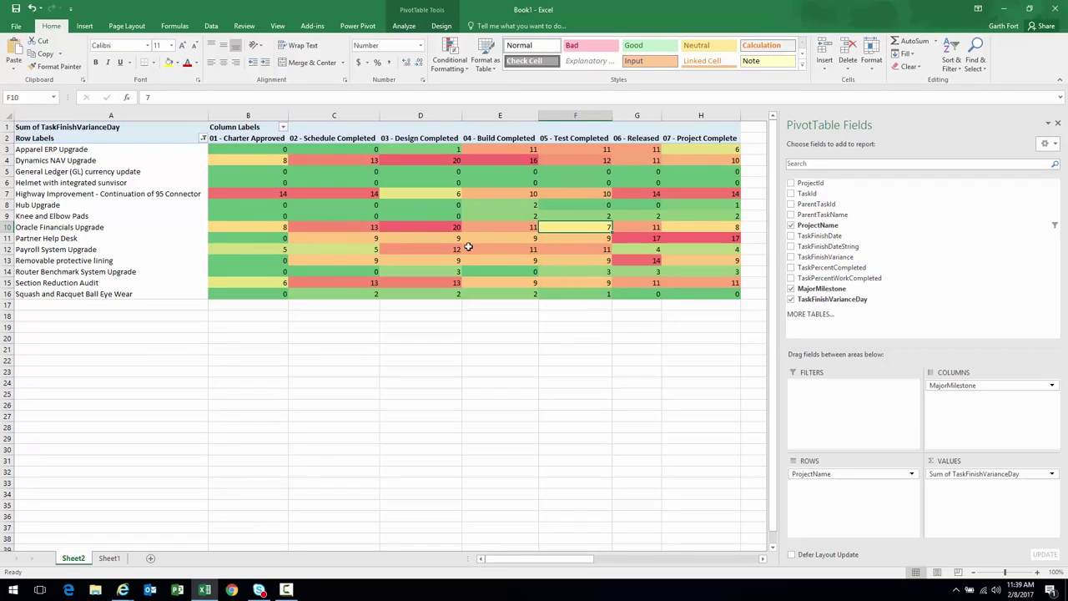
left_click(317, 238)
left_click(417, 239)
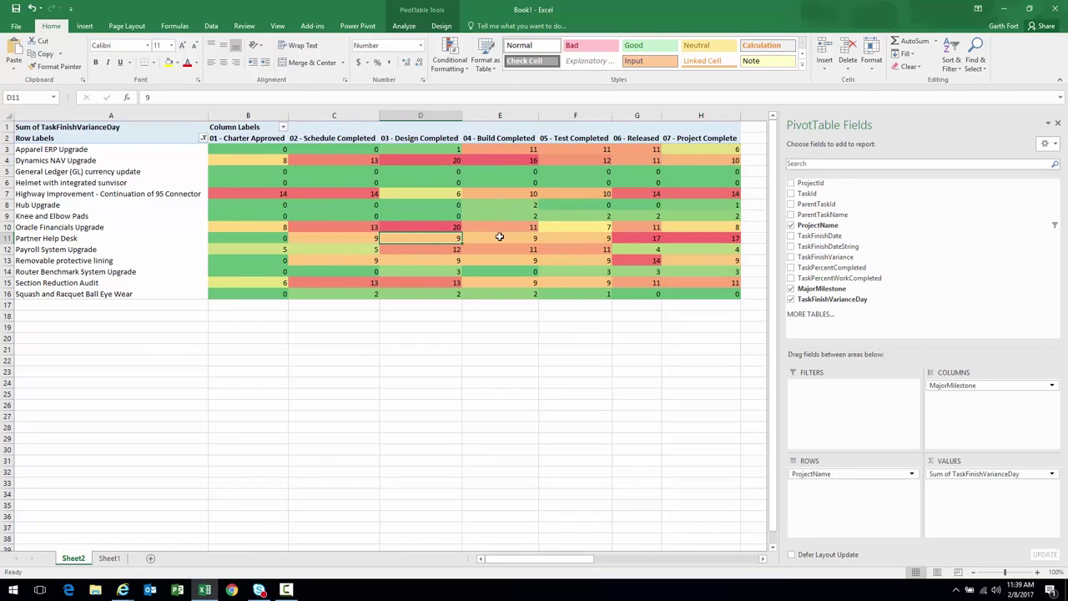
left_click(501, 237)
left_click(635, 226)
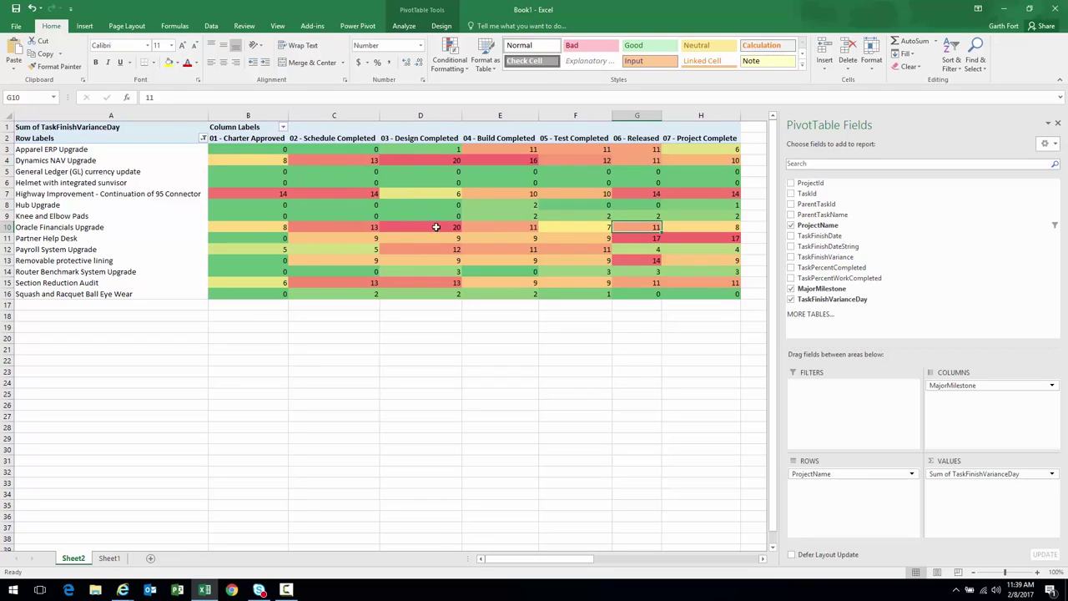
left_click(361, 282)
left_click(411, 282)
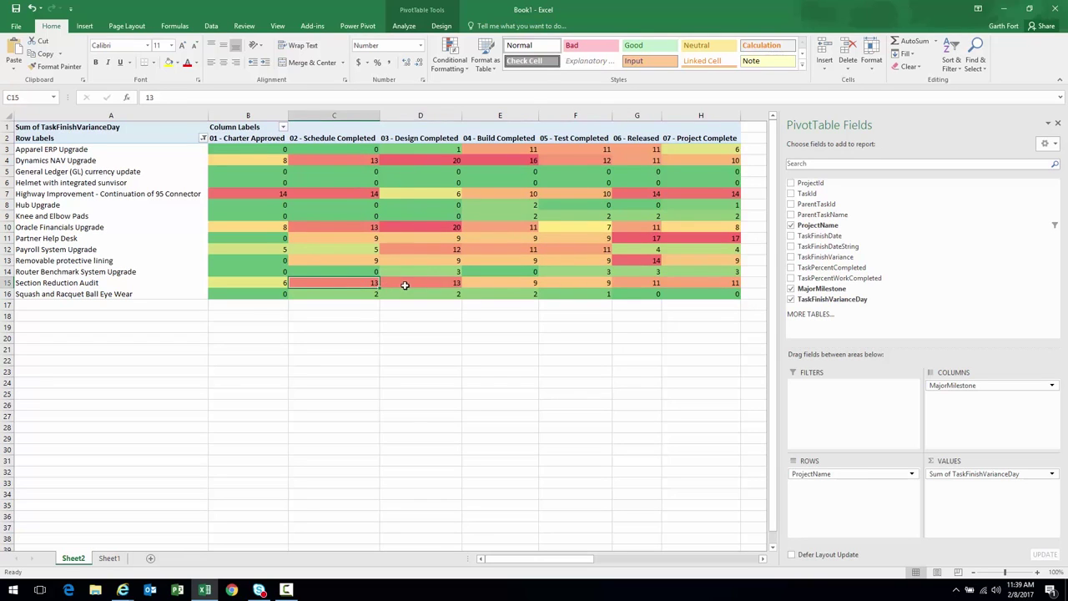
left_click(629, 261)
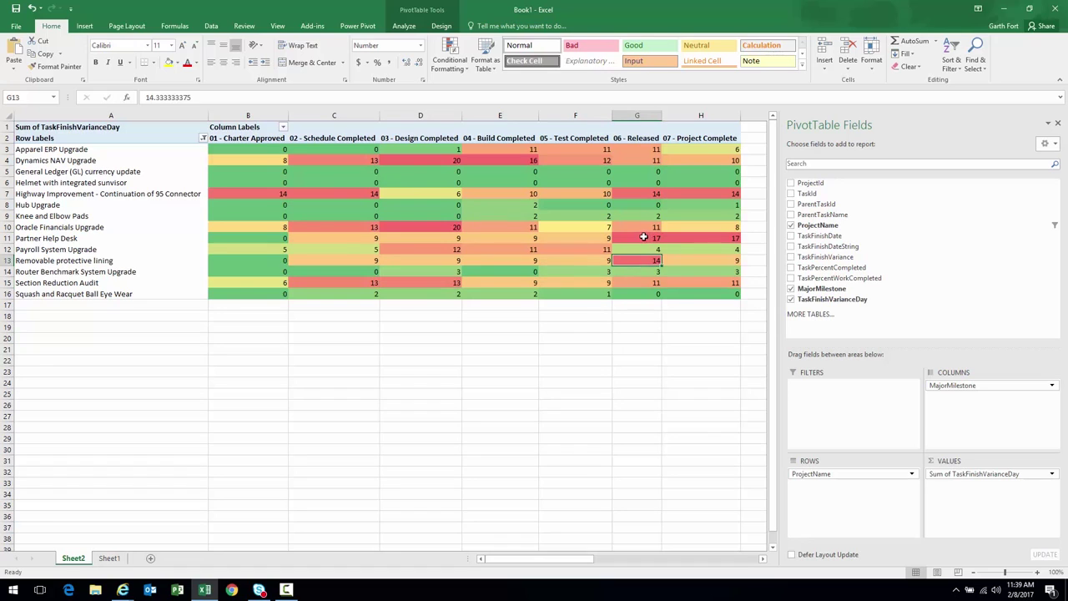
left_click(679, 239)
left_click(654, 241)
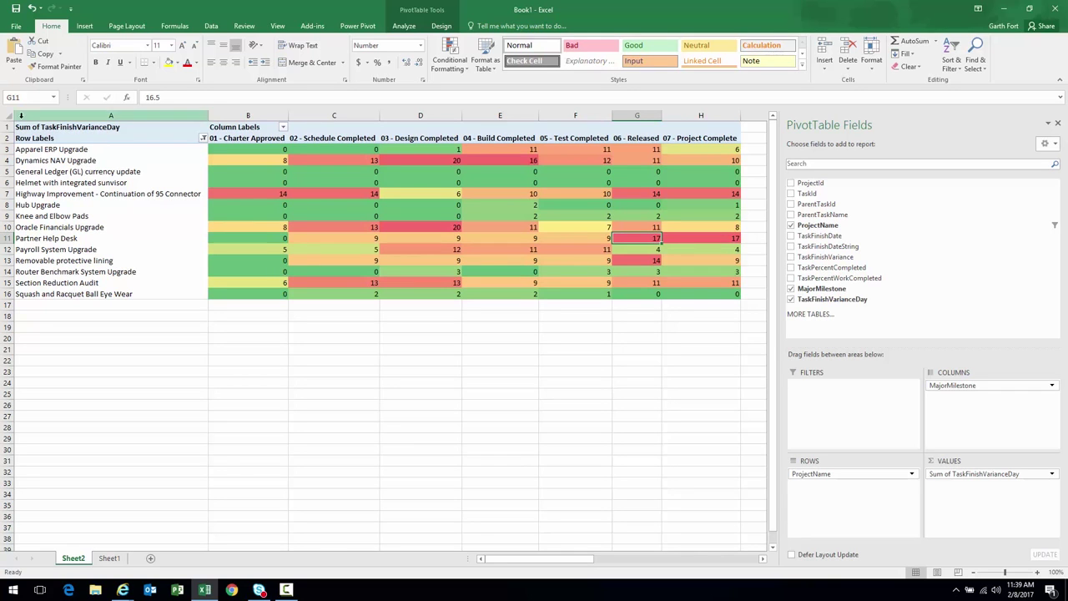
Insert five blank rows above the PivotTable
left_click_drag(6, 127, 5, 171)
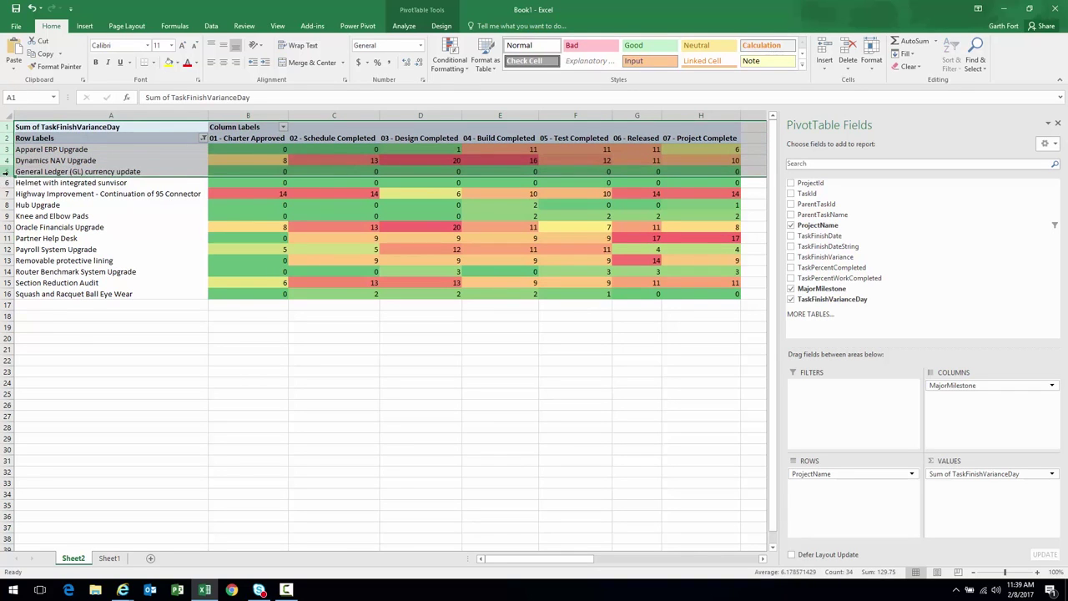
right_click(5, 171)
left_click(37, 242)
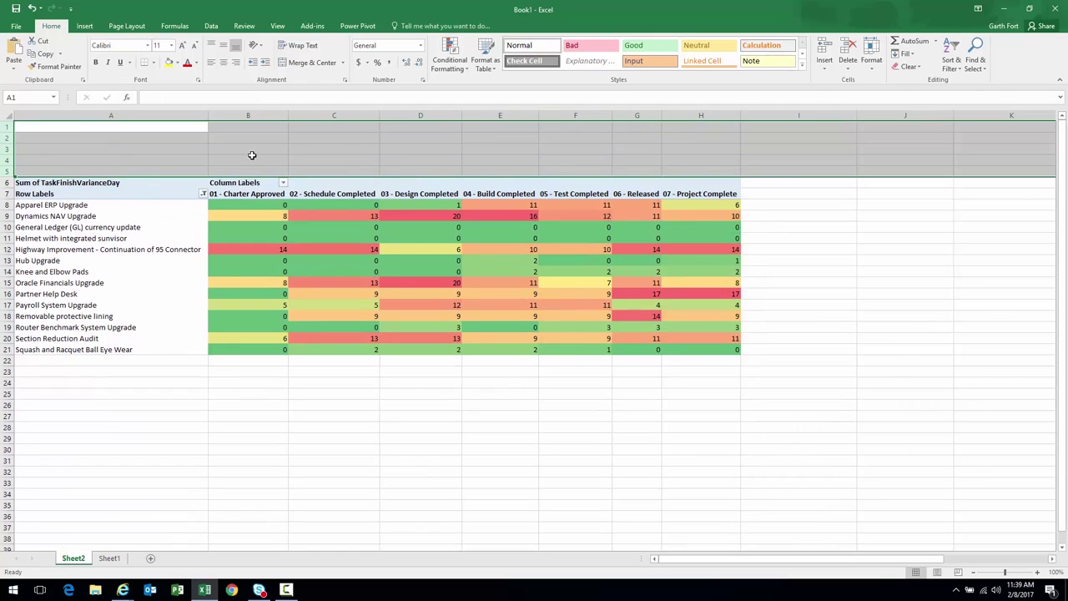
Insert the LOGOLOGO picture from the System Files folder at the blank cells F1:H5 above the PivotTable
left_click(564, 132)
left_click_drag(564, 133, 695, 170)
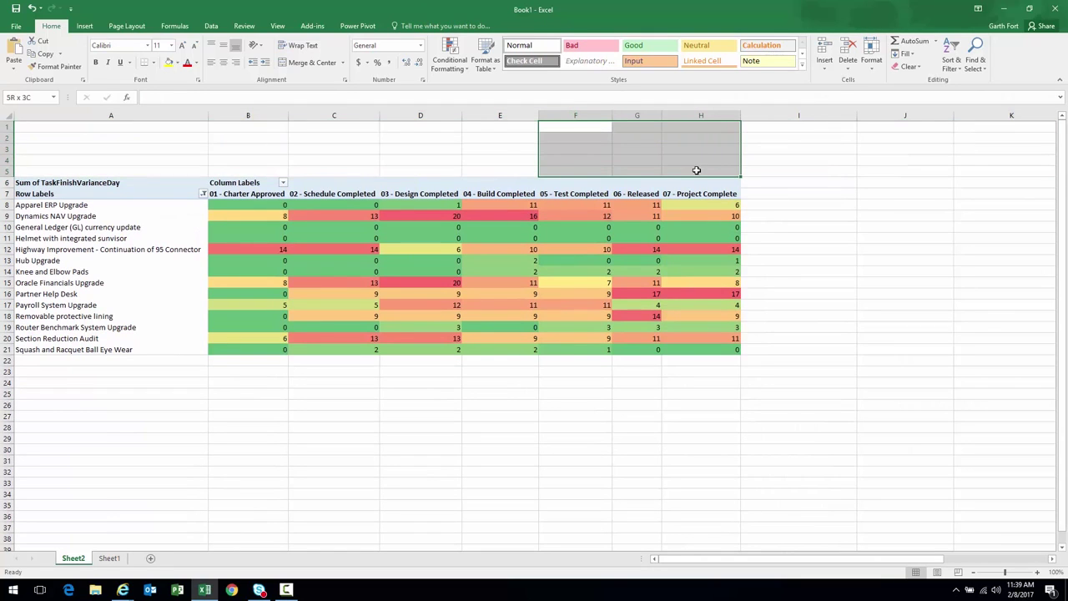
left_click(84, 26)
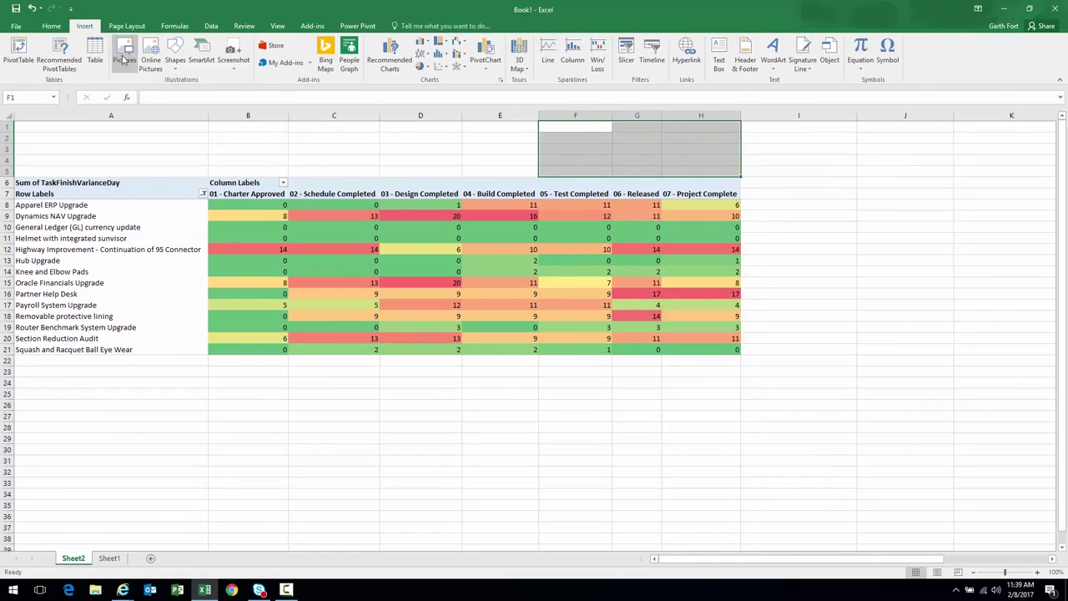
left_click(124, 54)
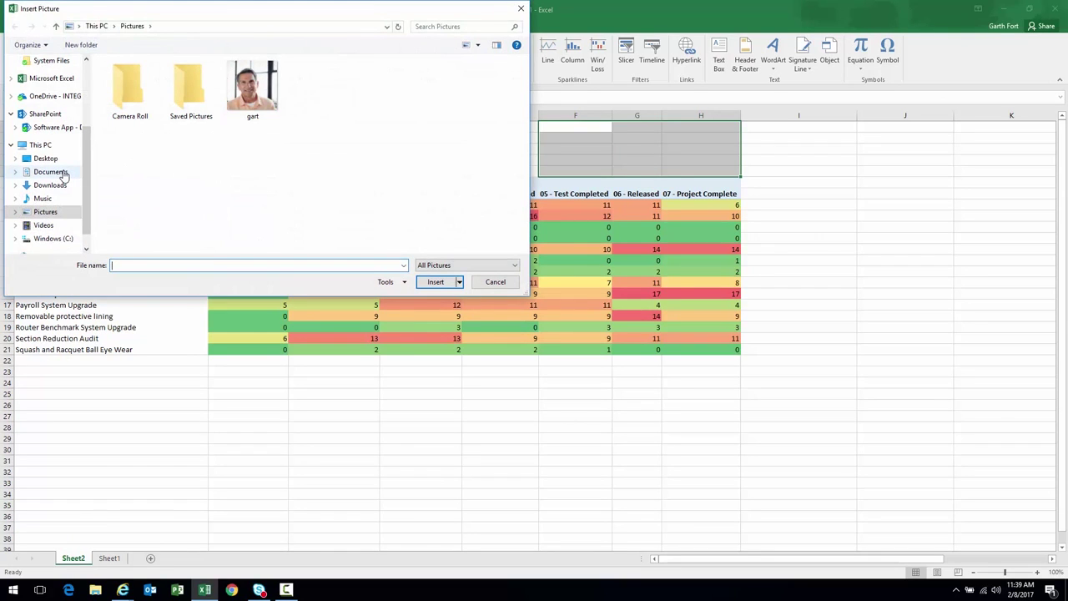
left_click(48, 61)
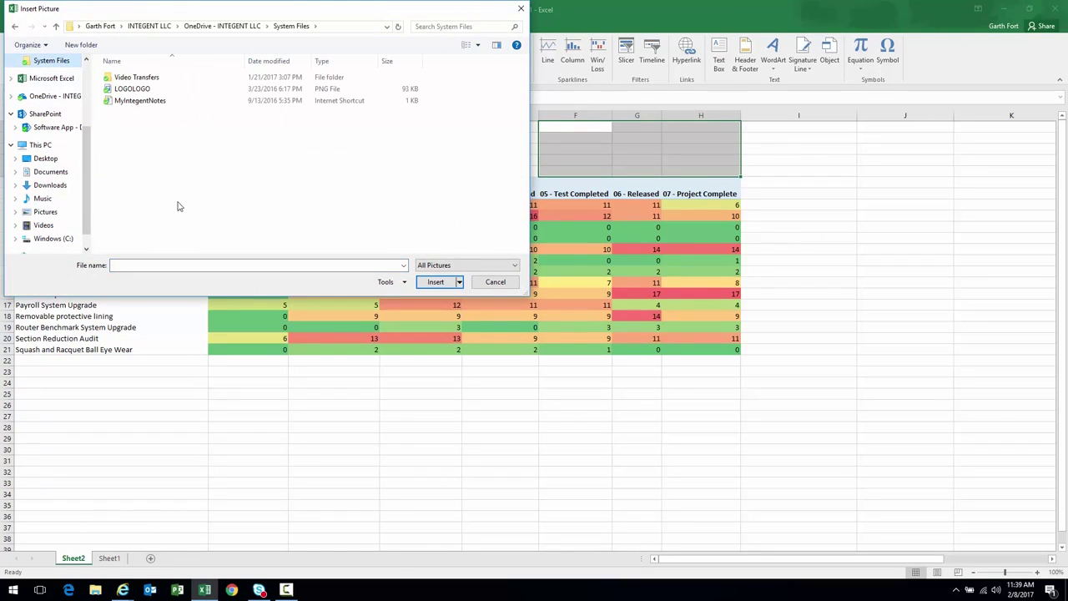
double_click(125, 88)
Shrink the logo to about 0.74" high by 2.54" wide and place it above the Released and Project Complete columns
left_click_drag(842, 171, 582, 190)
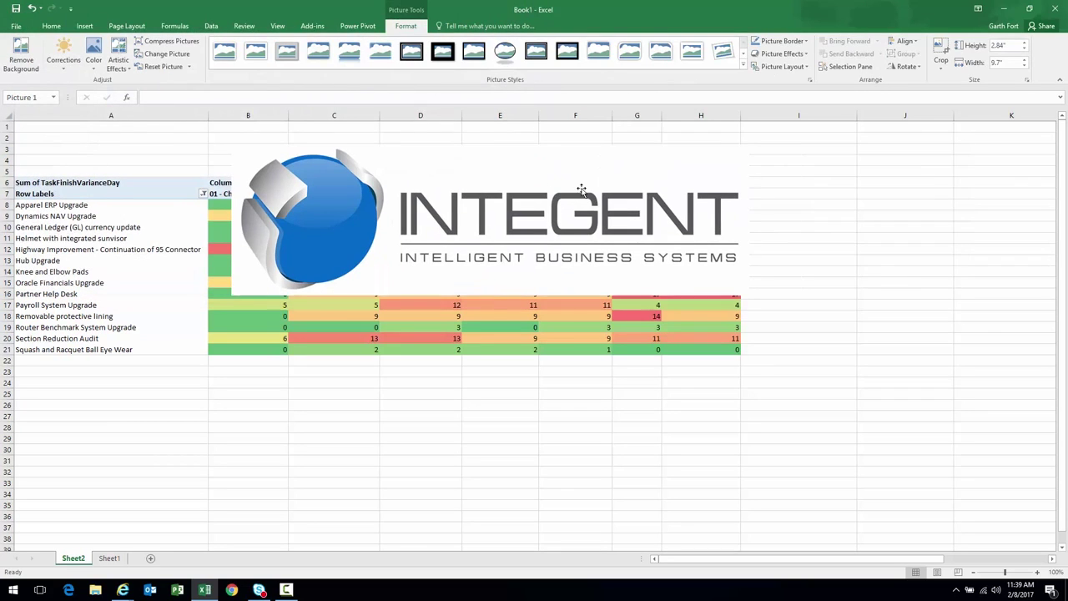
left_click_drag(231, 295, 572, 170)
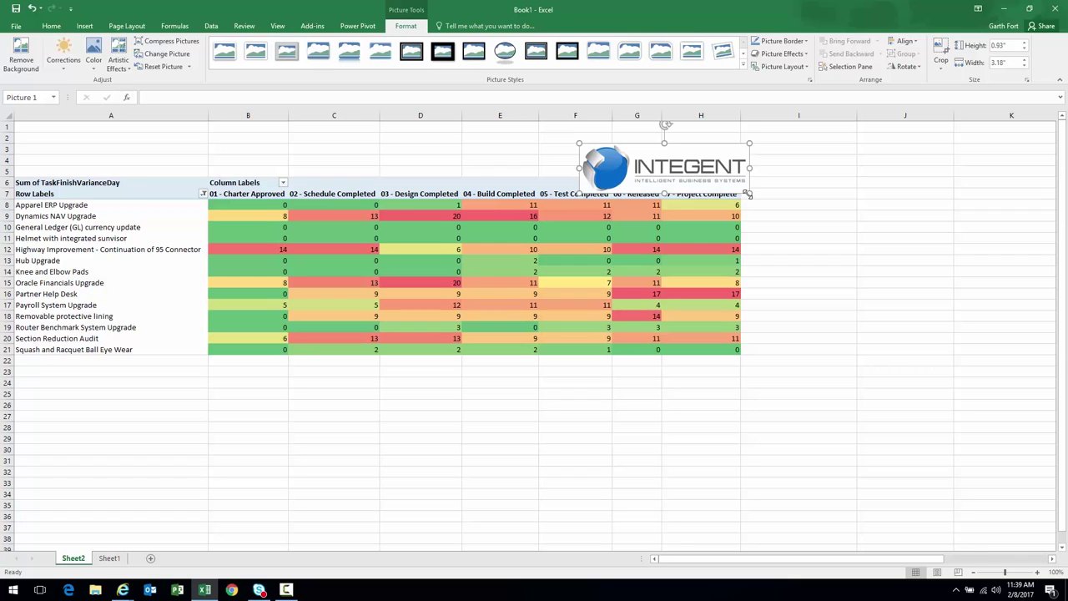
left_click_drag(747, 194, 684, 153)
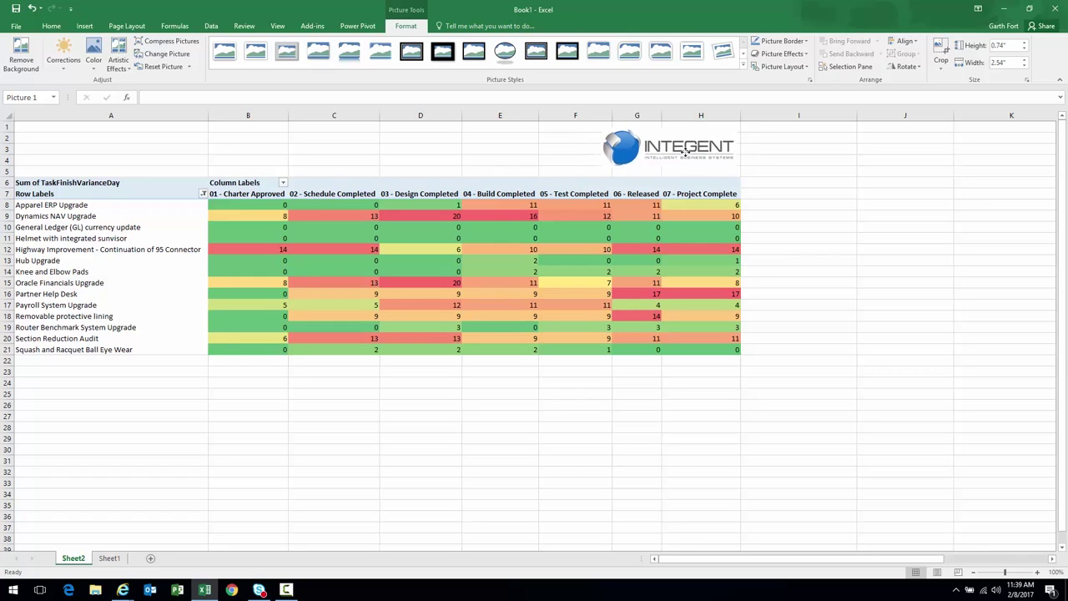
Hide the sheet's gridlines, and merge and center cells A3:B4
left_click(280, 27)
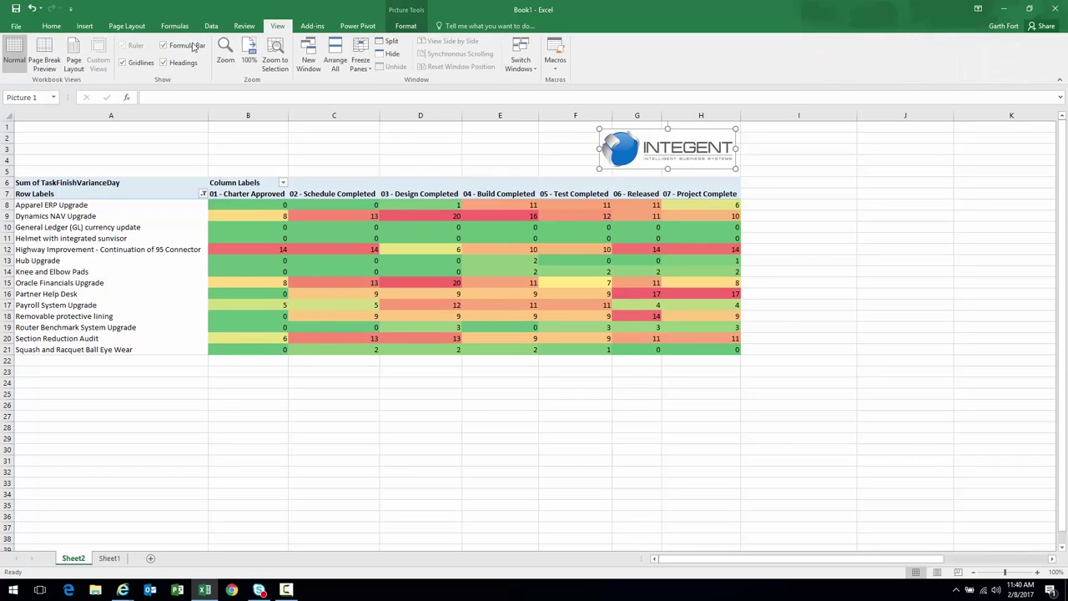
left_click(123, 62)
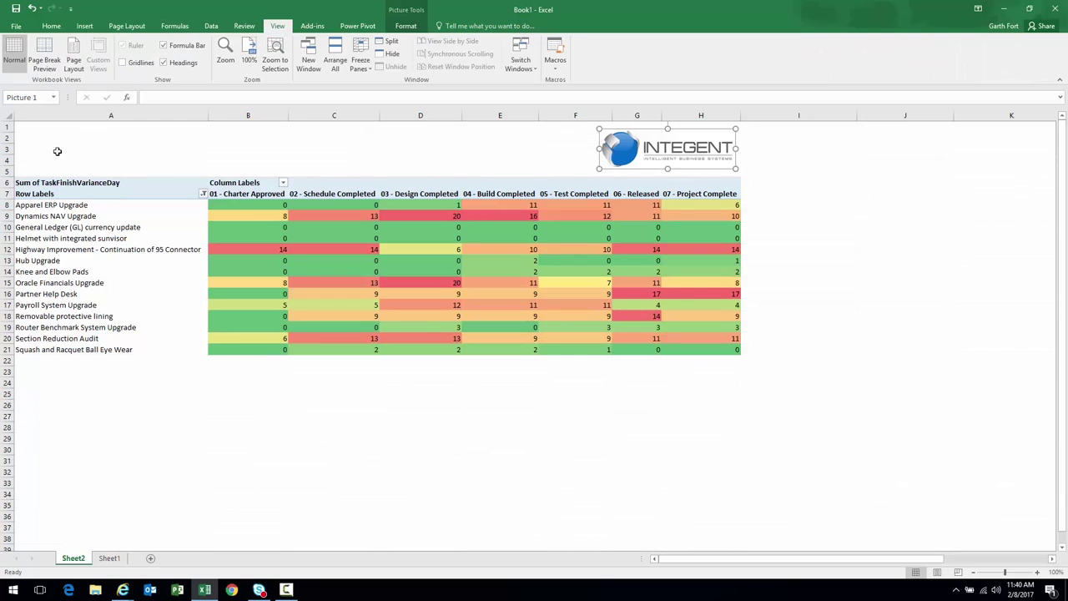
left_click_drag(44, 149, 267, 157)
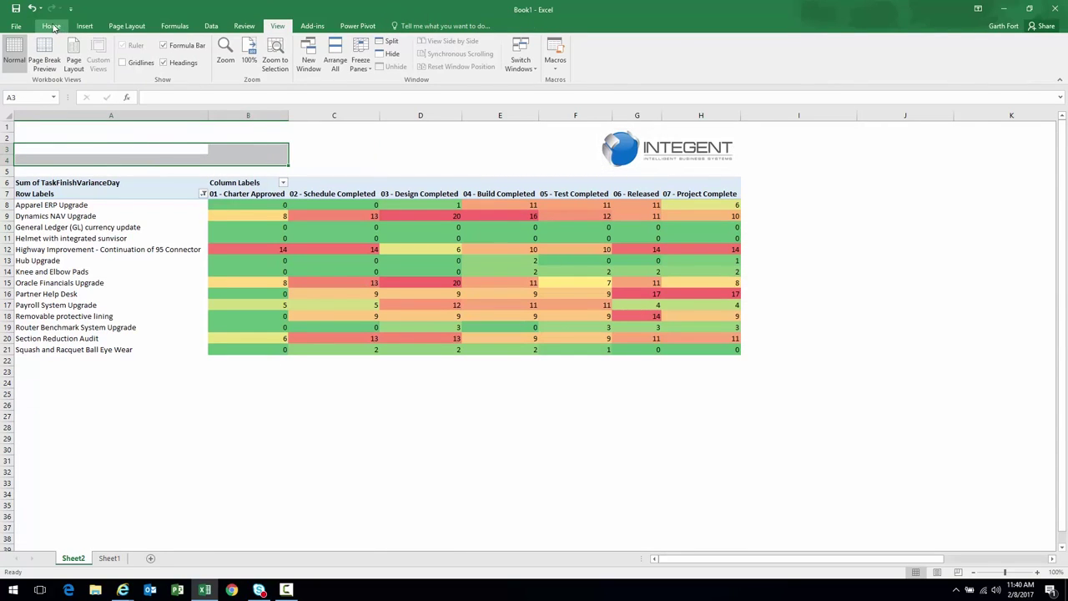
left_click(52, 27)
left_click(309, 63)
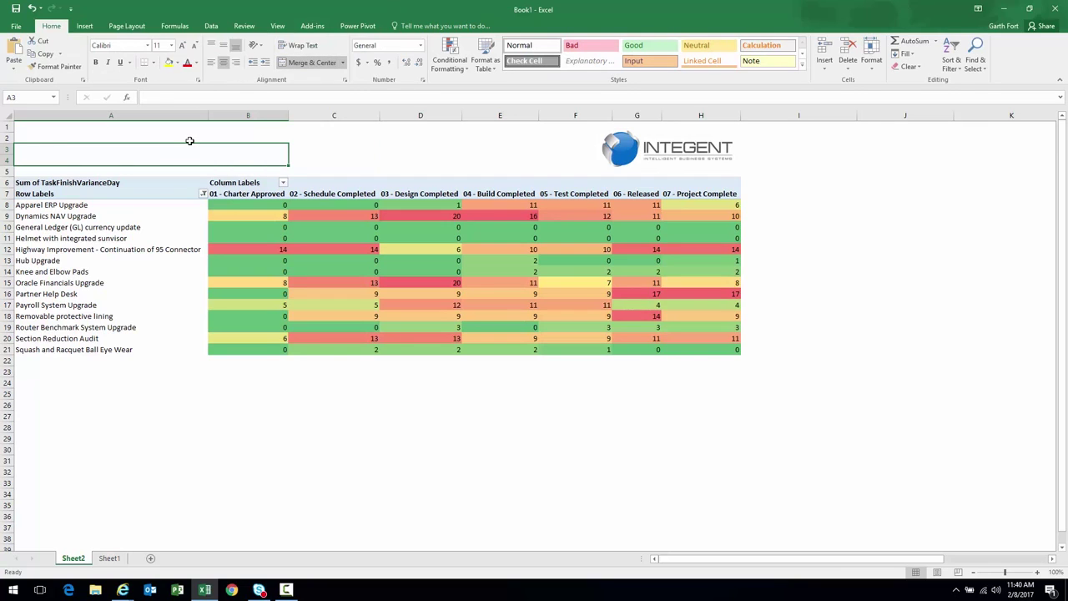
Enter the title "Major Milestone Report" in the merged cell A3
type("M")
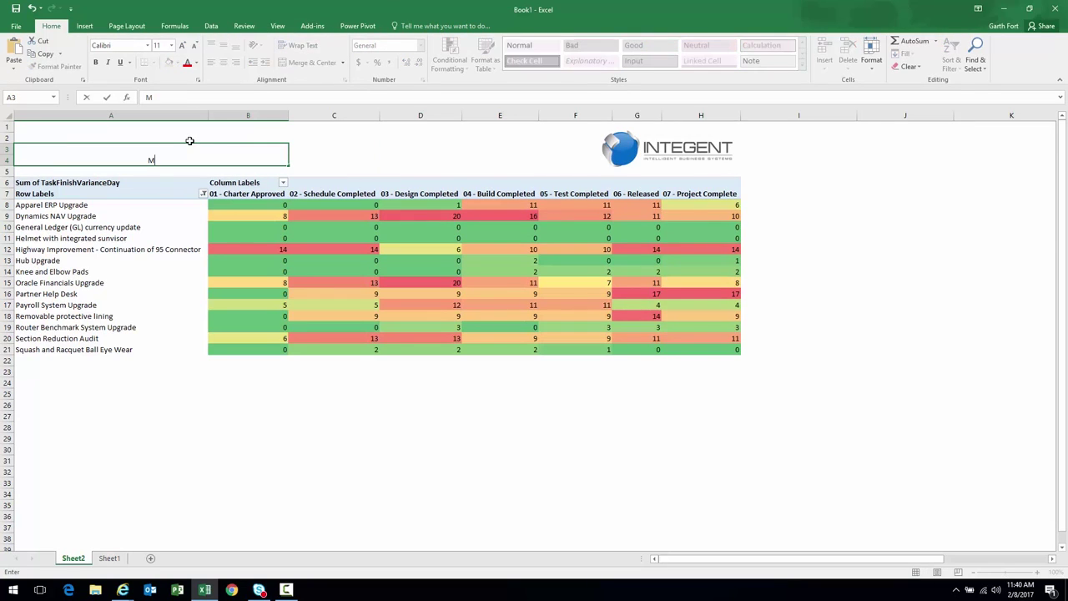
type("ajor Milesteon")
key("BackSpace")
key("BackSpace")
key("BackSpace")
type("one Re")
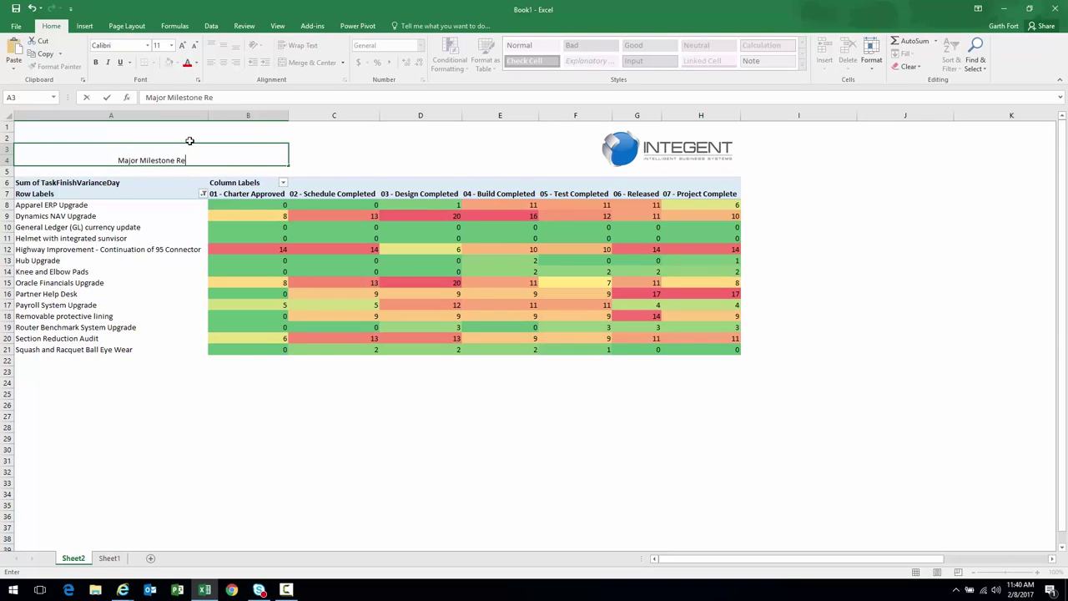
type("port")
key("Tab")
Enlarge the report title's font to size 22 and left-align it
left_click(208, 154)
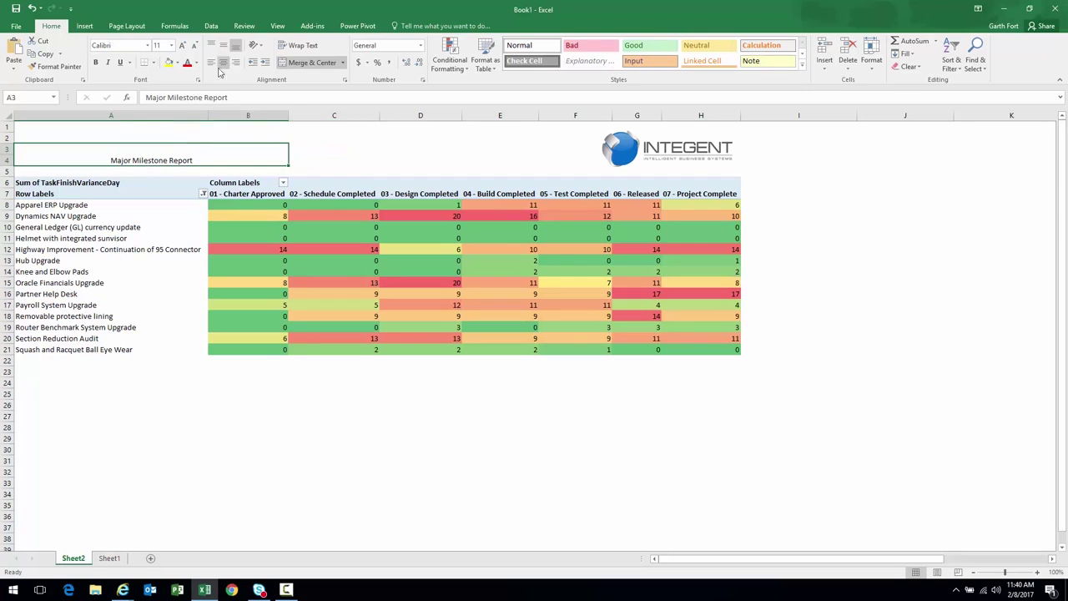
left_click(181, 46)
left_click(182, 46)
left_click(182, 46)
left_click(182, 46)
left_click(182, 46)
left_click(182, 46)
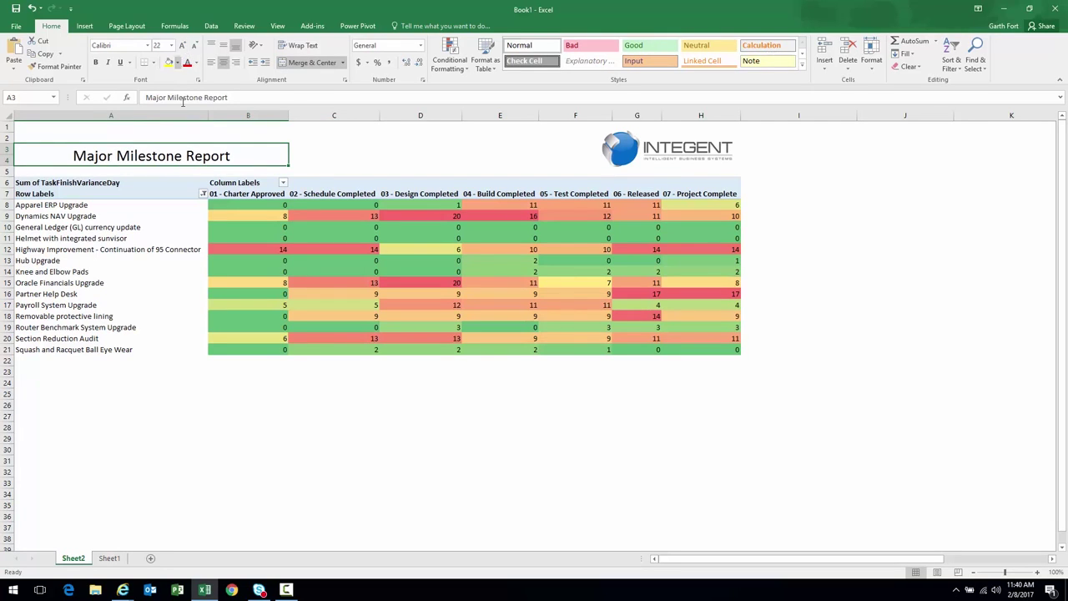
left_click(211, 63)
left_click(220, 404)
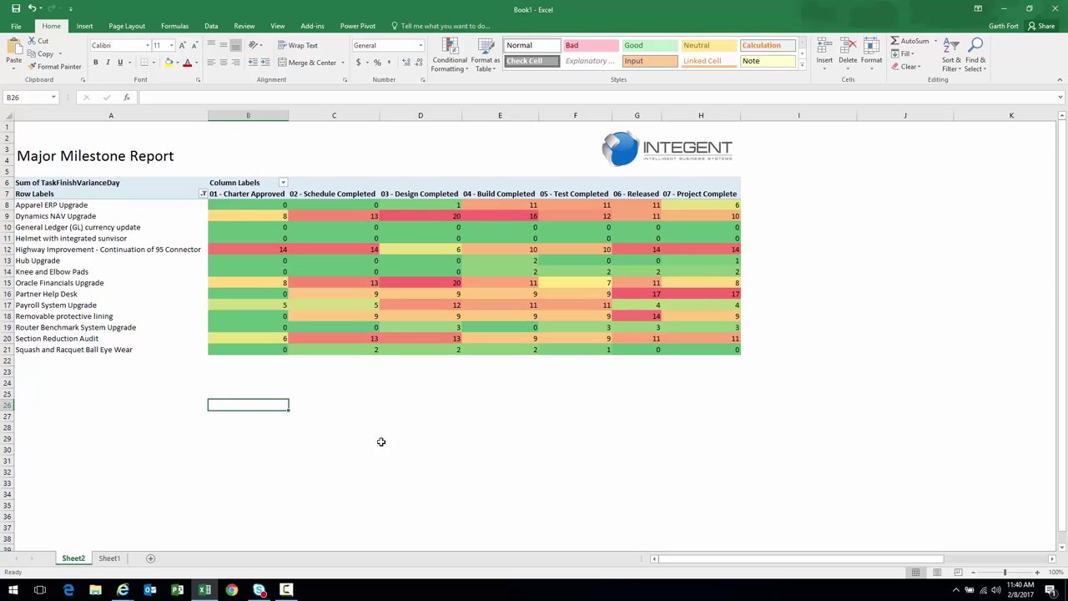
Start saving the workbook under a new name and browse for its save location
left_click(17, 27)
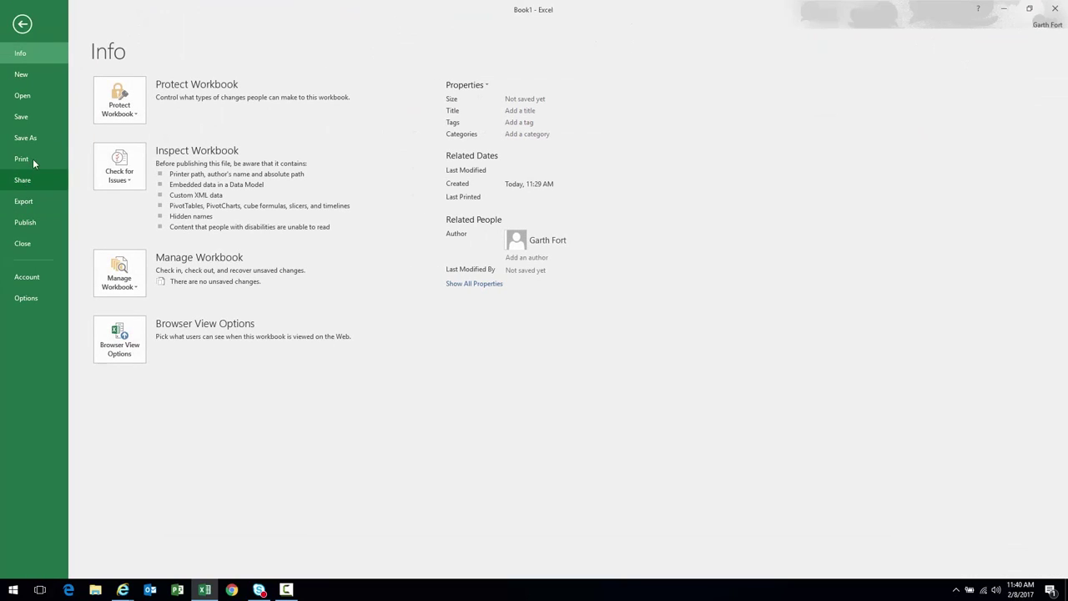
left_click(32, 139)
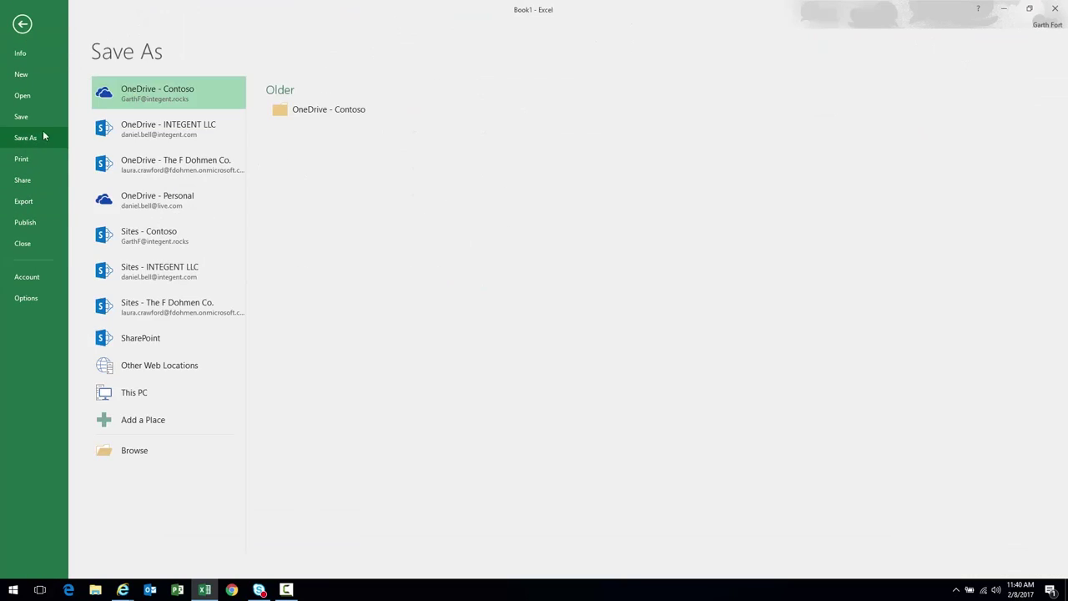
left_click(143, 452)
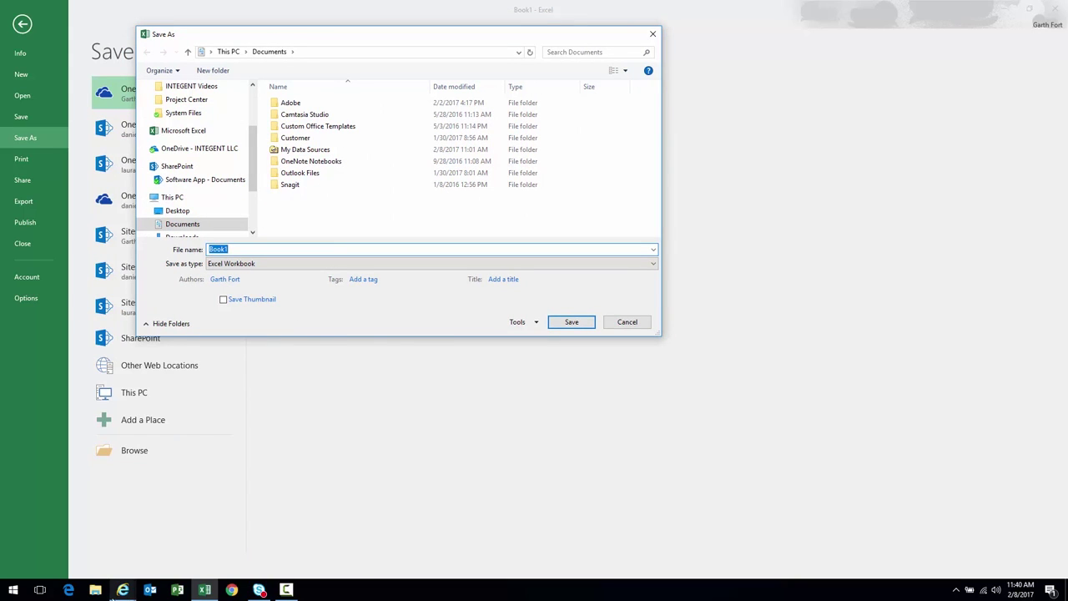
Switch to Project Web App in Internet Explorer and open the English (United States) folder of the PWA Reports library
mouse_move(122, 589)
mouse_move(61, 543)
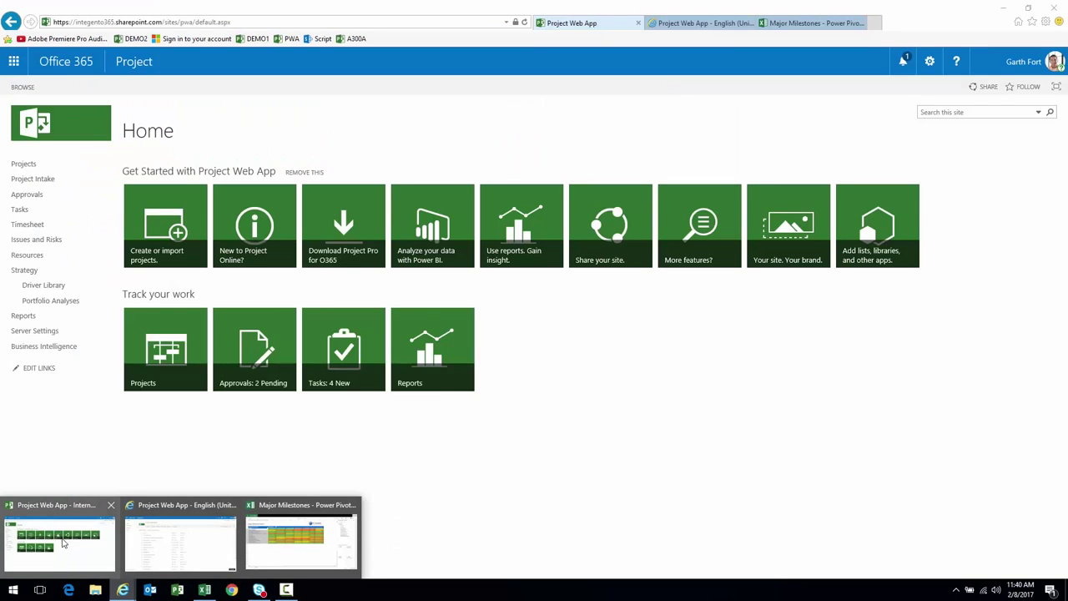
left_click(63, 543)
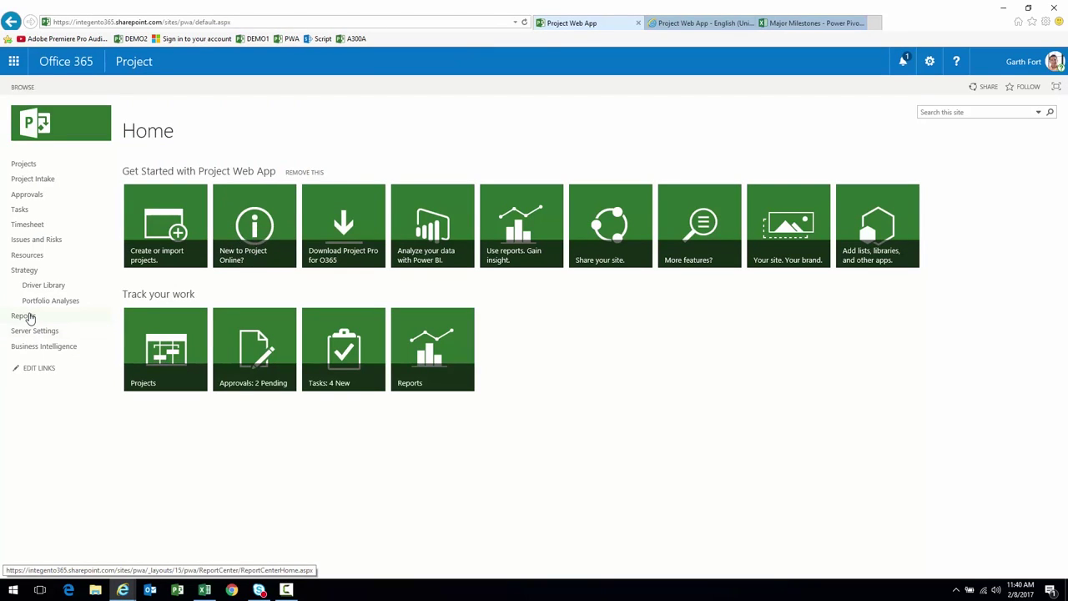
left_click(25, 317)
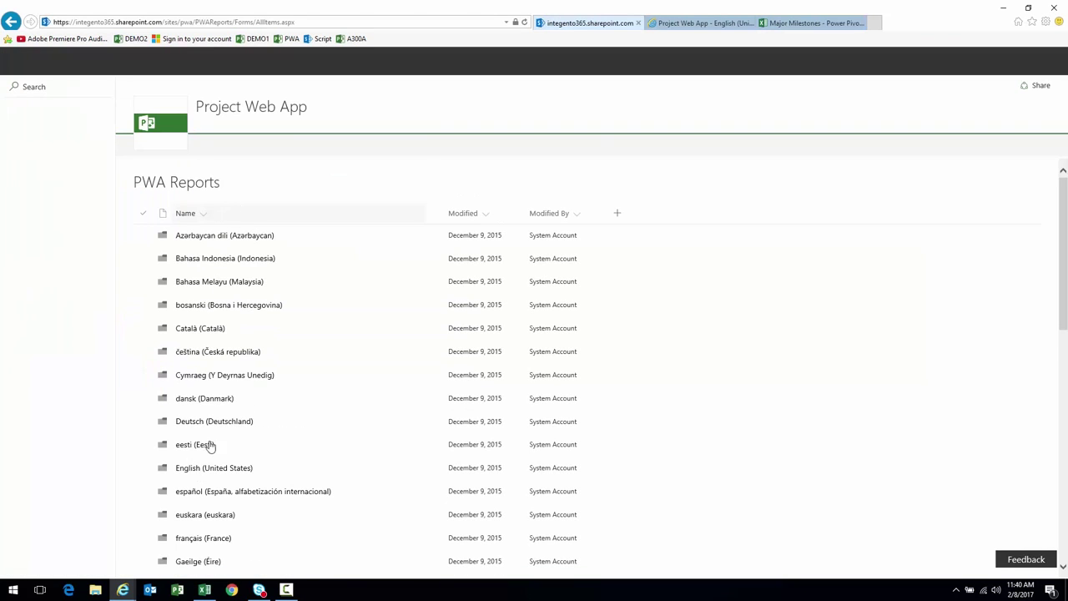
left_click(194, 467)
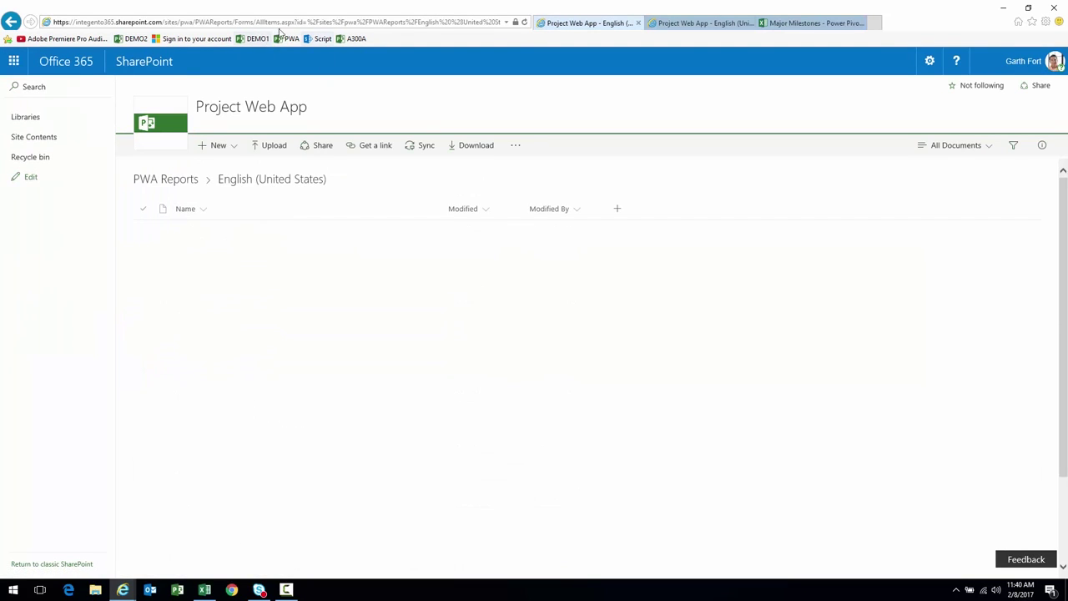
Copy the part of the page address from its start through "/sites/pwa/PWAReports/"
left_click(217, 25)
left_click_drag(210, 22, 50, 23)
key("ctrl+c")
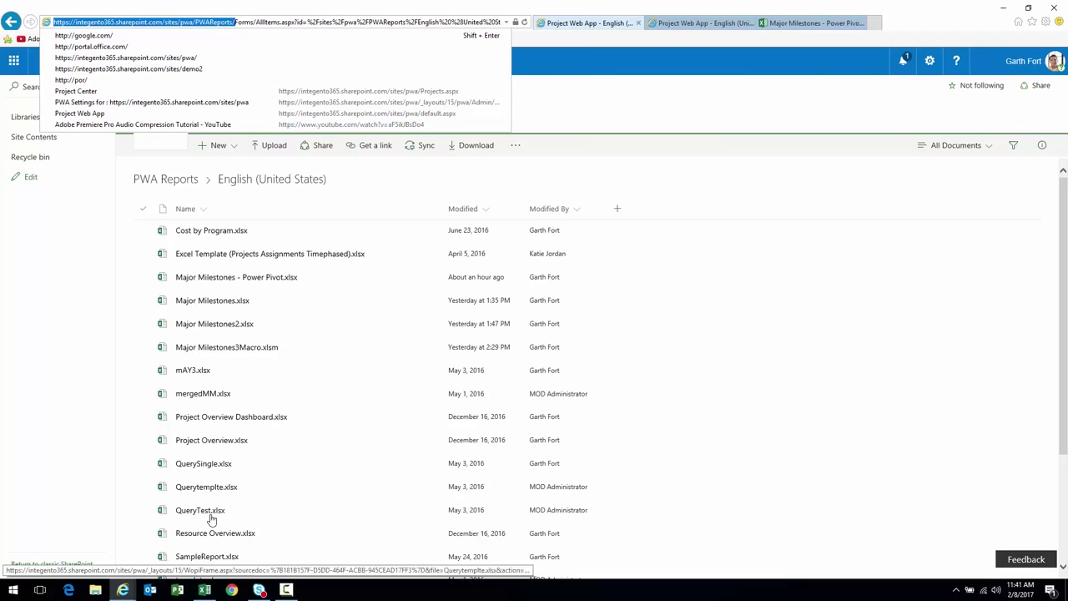
Switch back to Excel, point the Save As dialog to the copied PWAReports address, and open the English (United States) folder
left_click(204, 590)
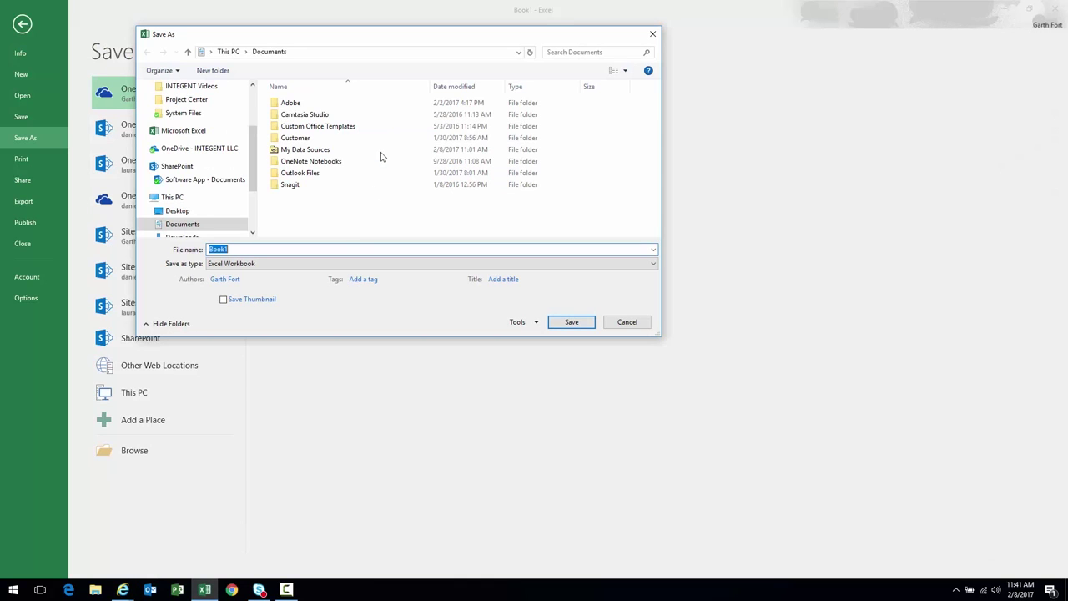
left_click(389, 51)
key("ctrl+v")
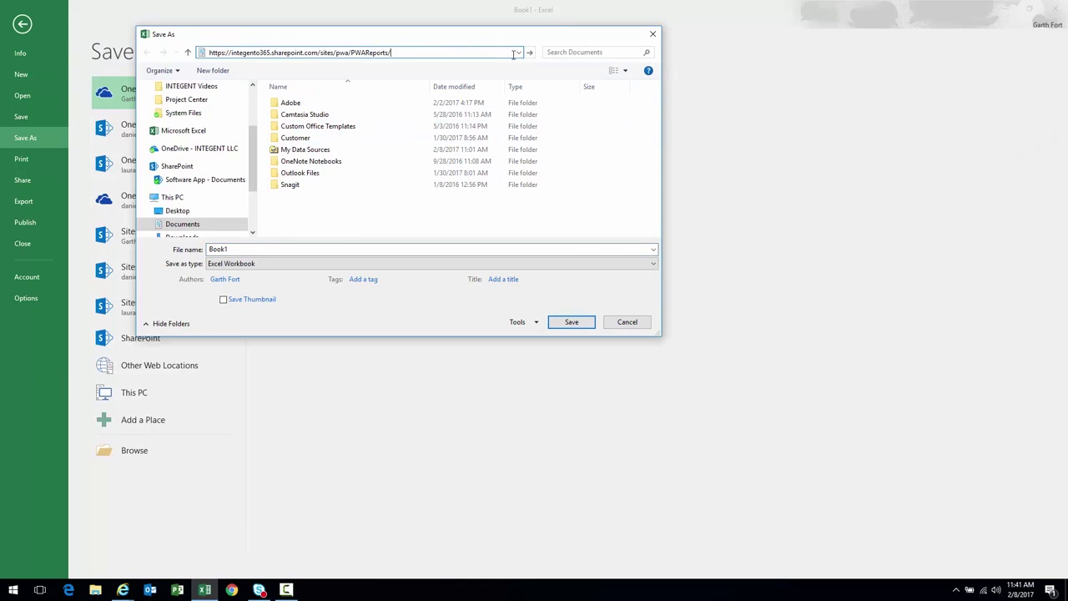
left_click(529, 52)
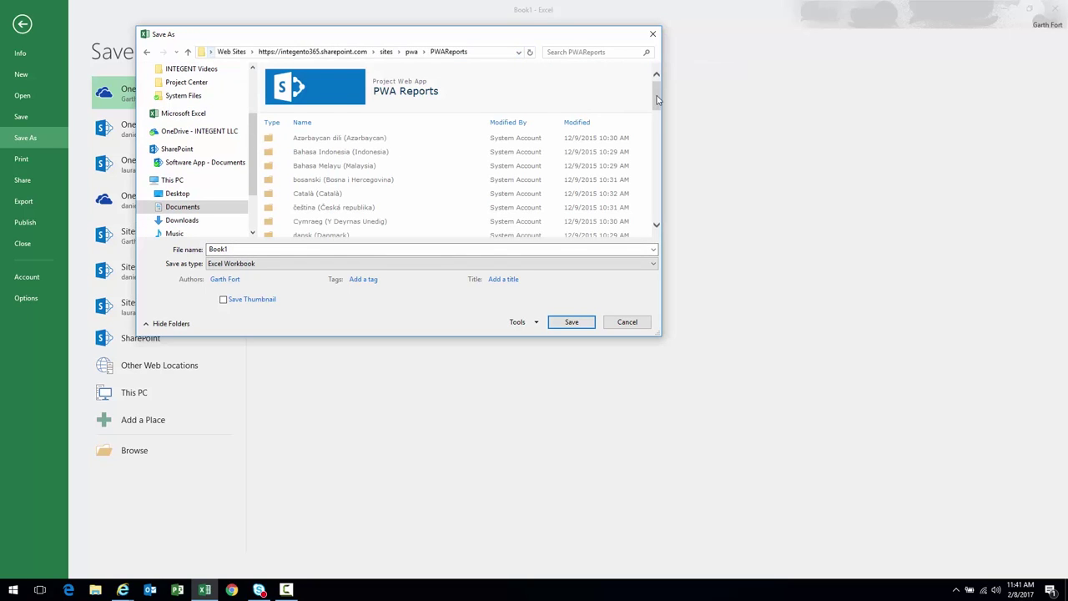
left_click_drag(657, 98, 657, 124)
left_click(315, 126)
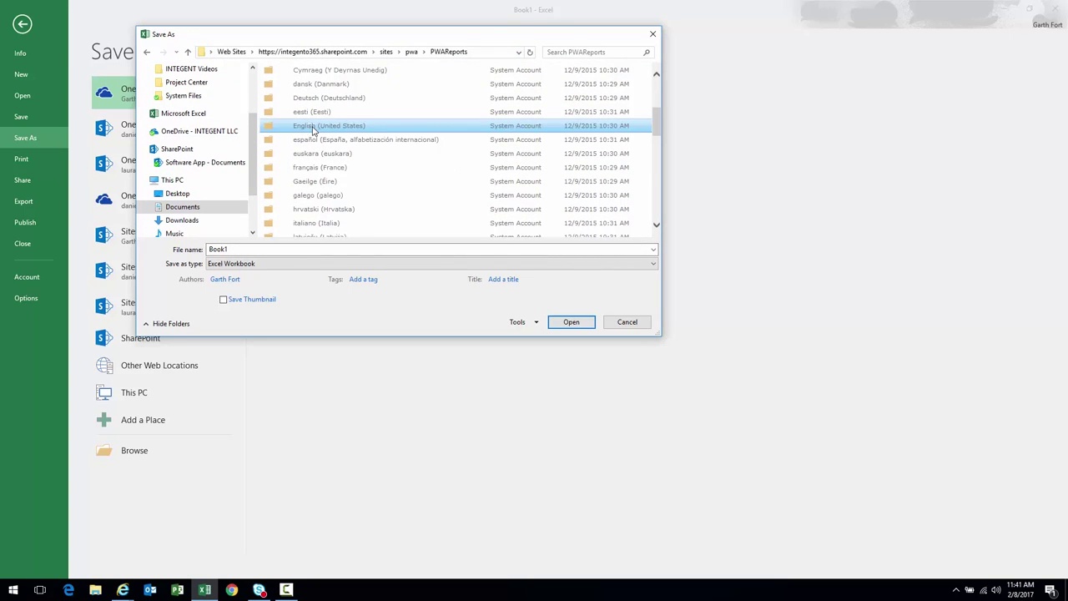
double_click(312, 126)
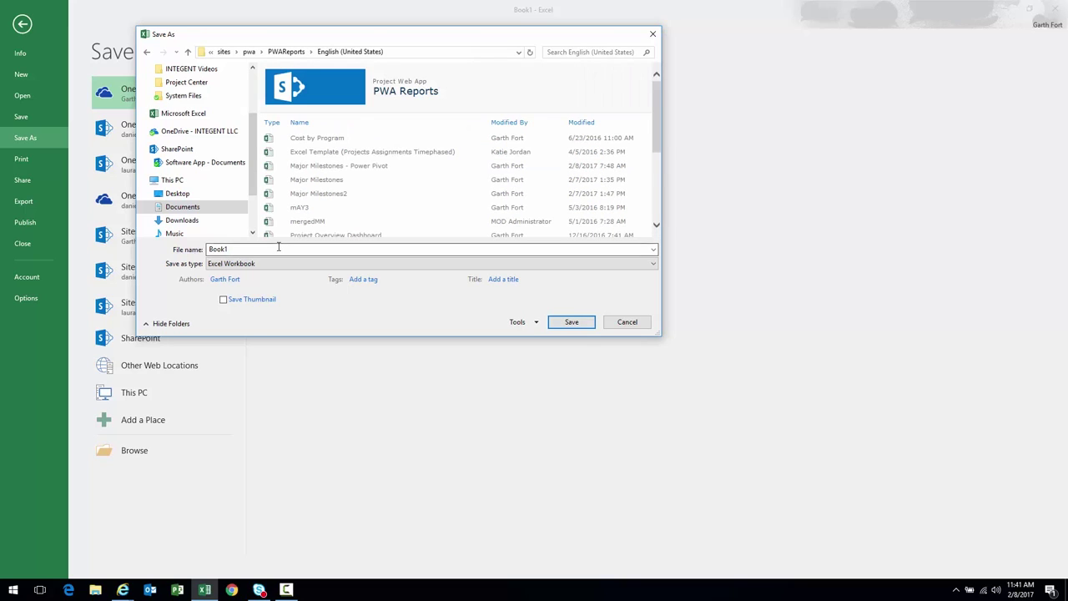
Save the workbook in this folder as MajorMilestonesReport and close Excel
type("Ma")
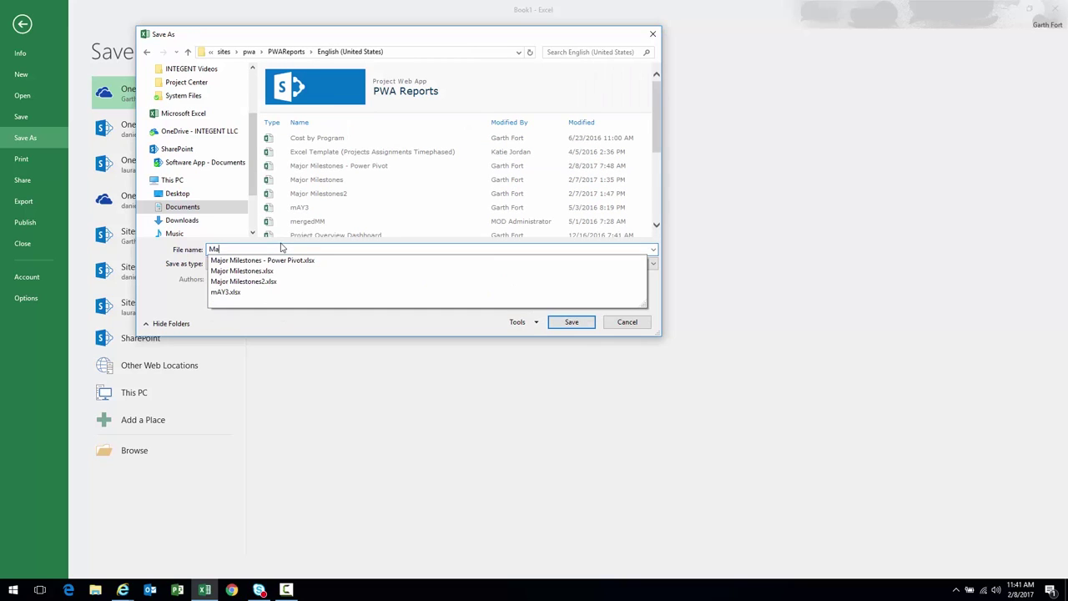
type("jorMilestonesReport")
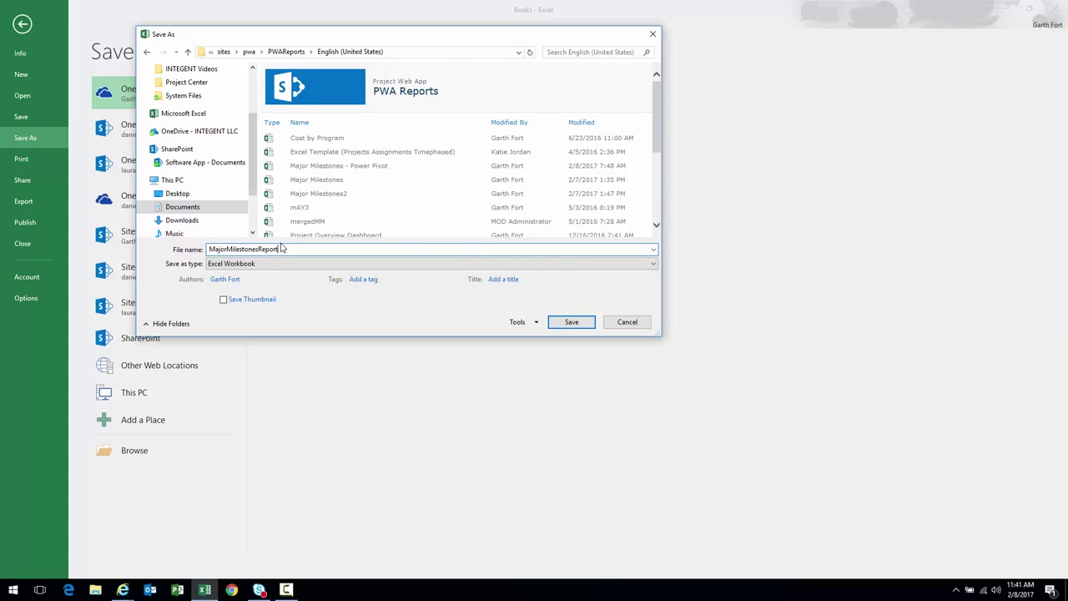
key("Return")
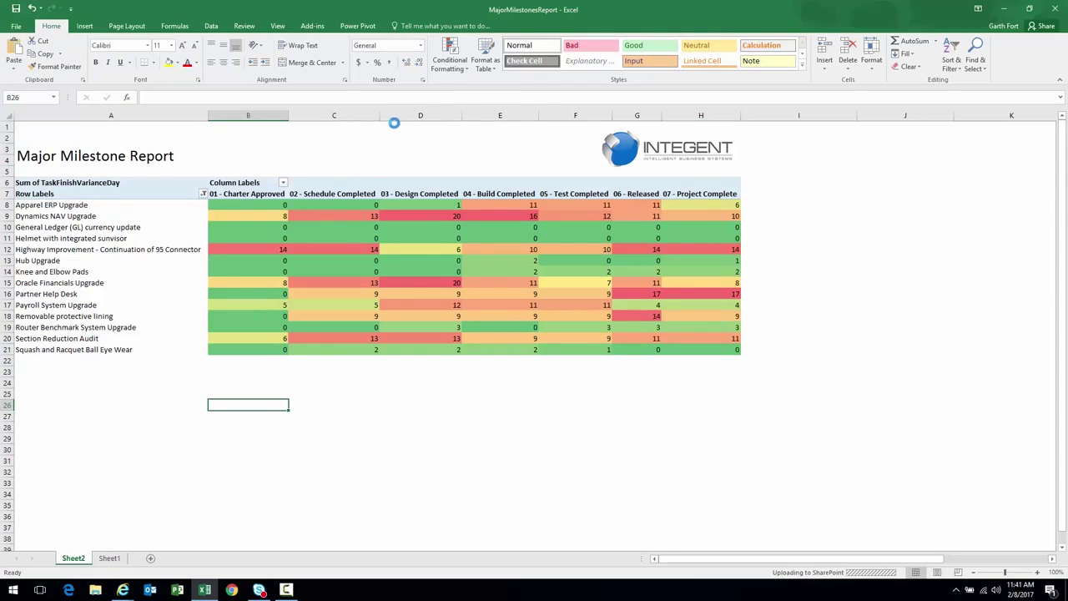
left_click(1054, 9)
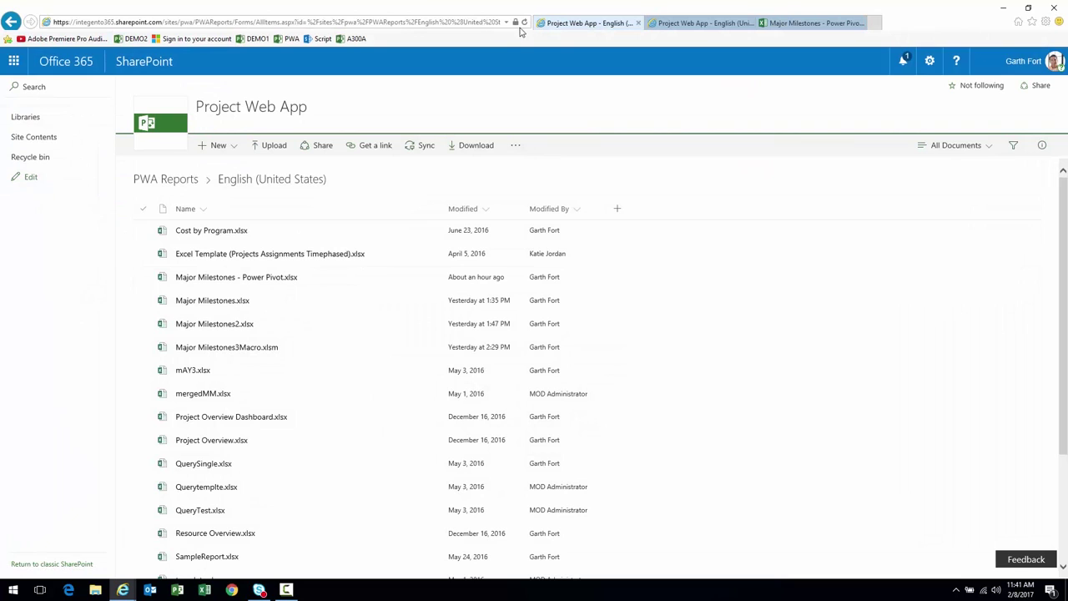
Reload the English (United States) report folder, open MajorMilestonesReport.xlsx in Excel Online, and refresh all its data connections
left_click(524, 22)
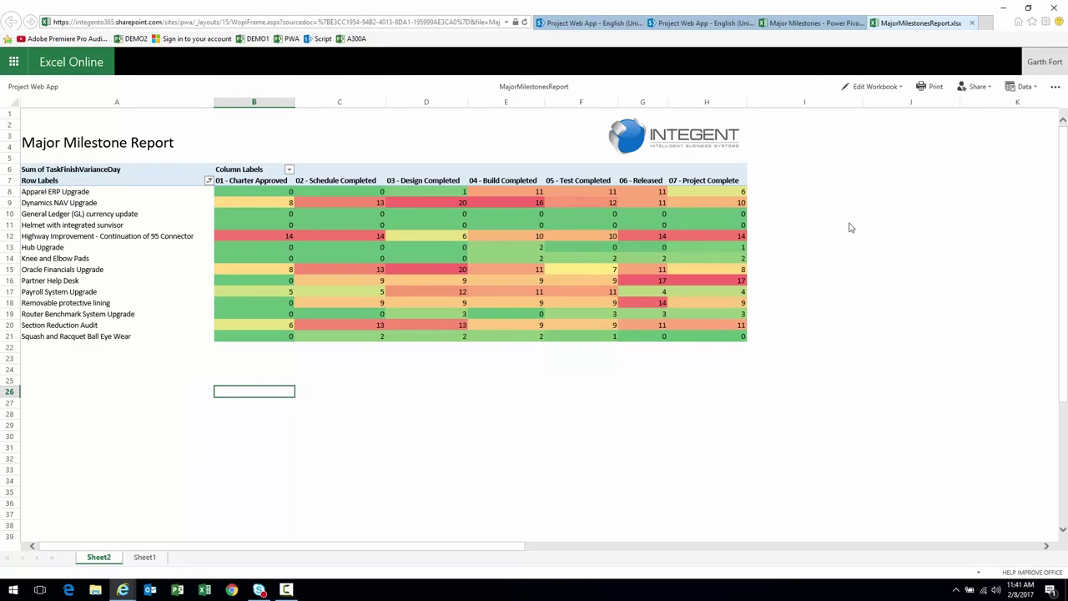
left_click(1011, 87)
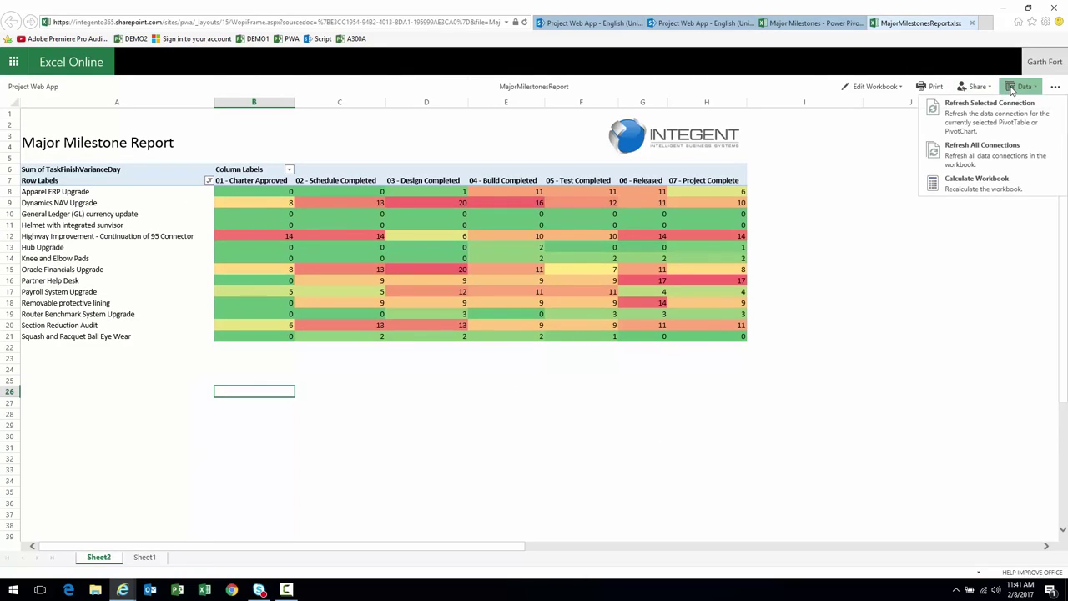
left_click(956, 149)
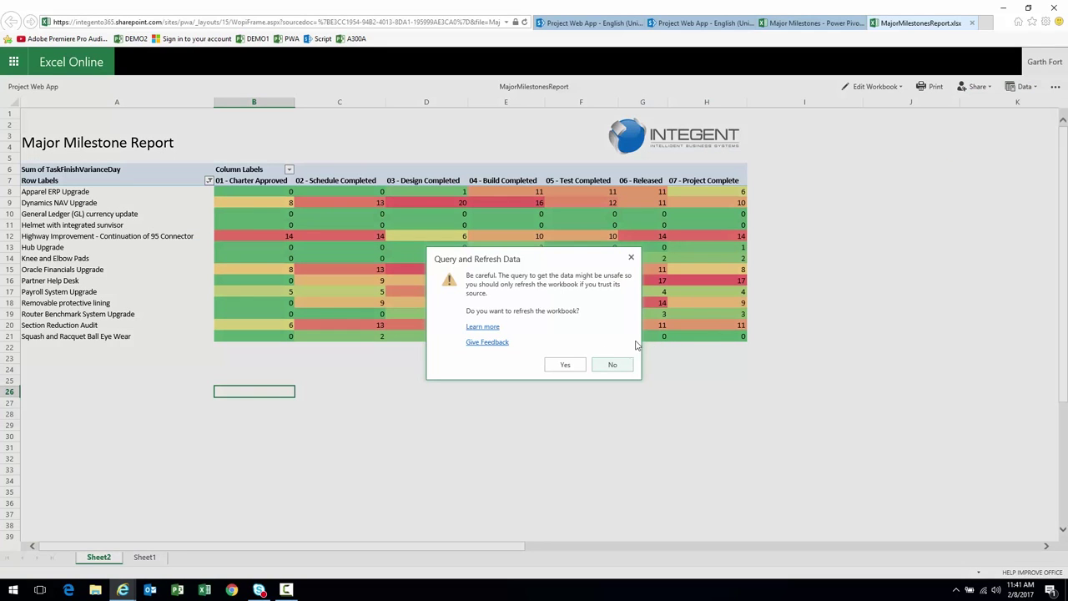
left_click(565, 364)
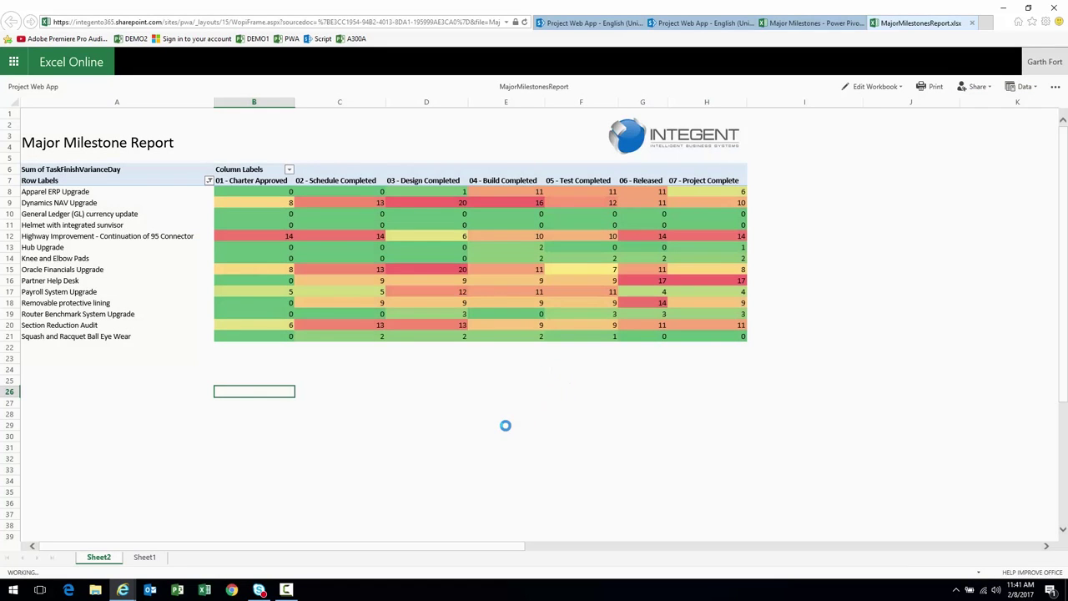